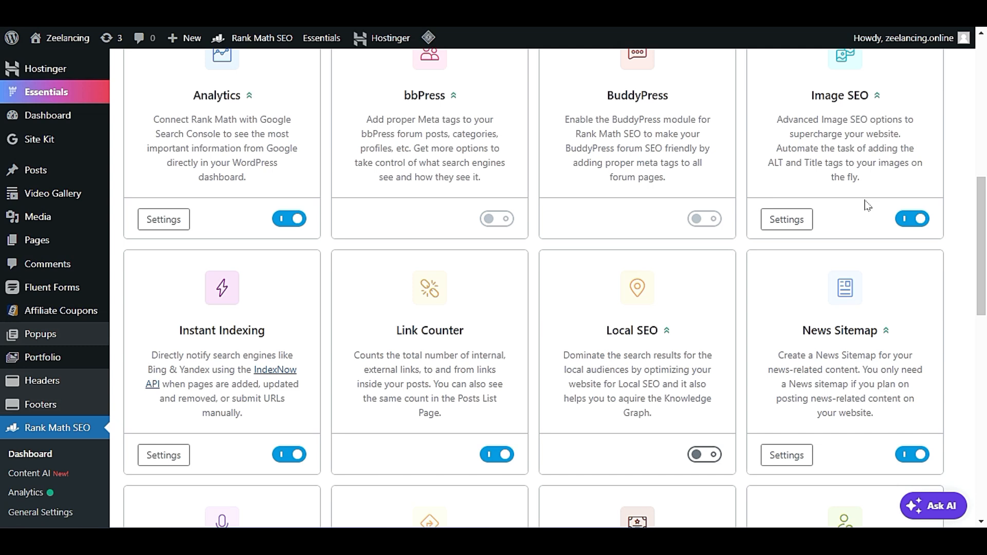
# Enable the Local SEO module in the Rank Math modules list and open its settings.
pyautogui.scroll(-1, 742, 411)
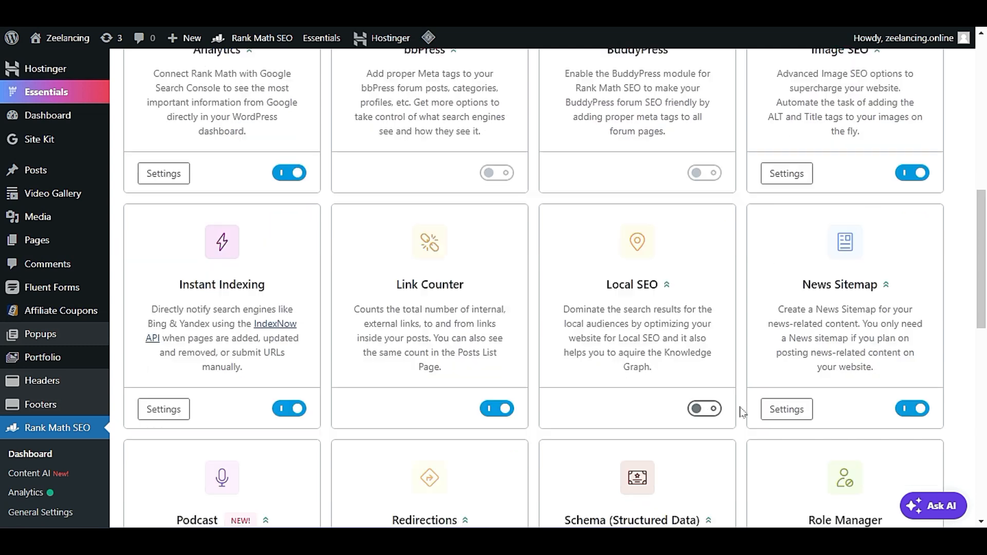
pyautogui.scroll(-1, 742, 411)
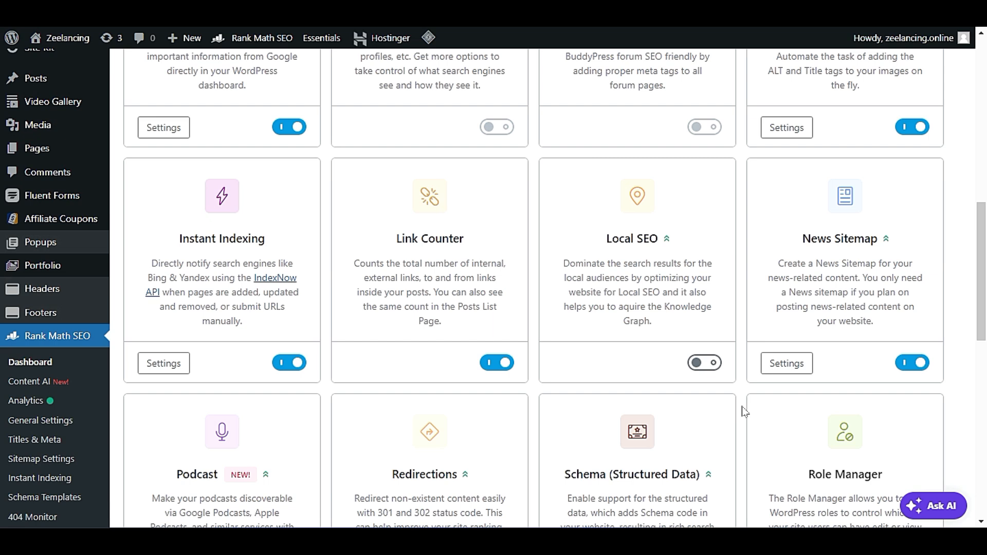
pyautogui.scroll(10, 745, 412)
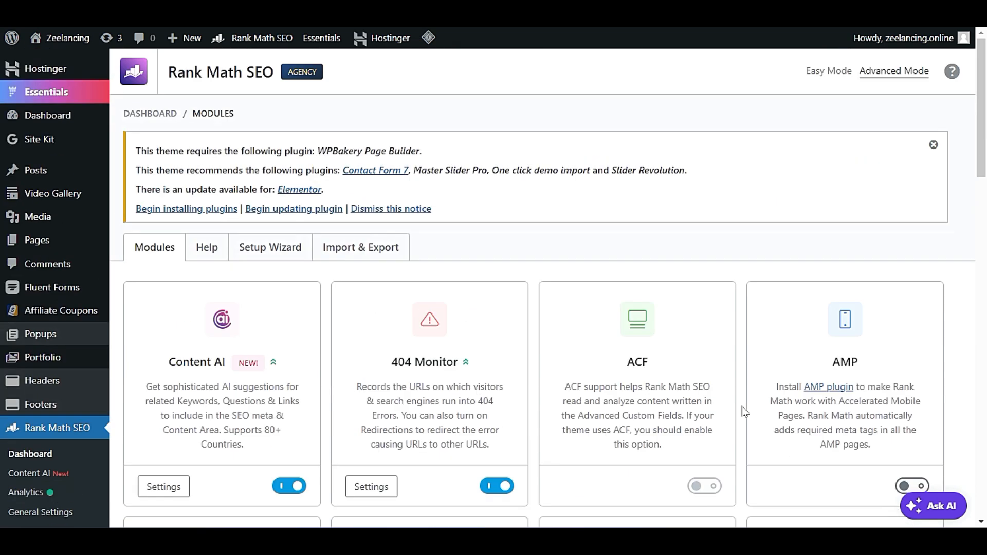
pyautogui.scroll(-5, 744, 411)
pyautogui.scroll(2, 745, 411)
pyautogui.scroll(-1, 744, 411)
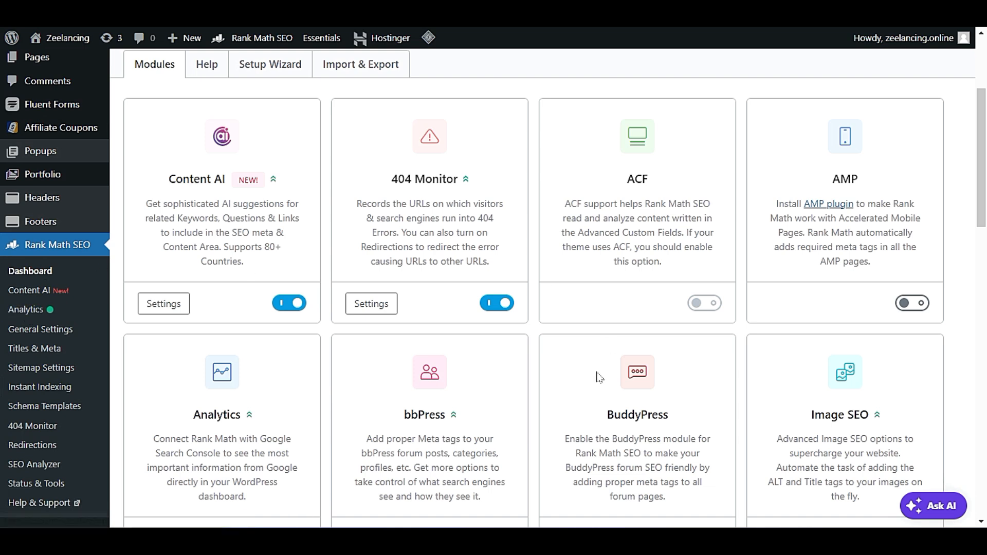
pyautogui.scroll(-4, 534, 455)
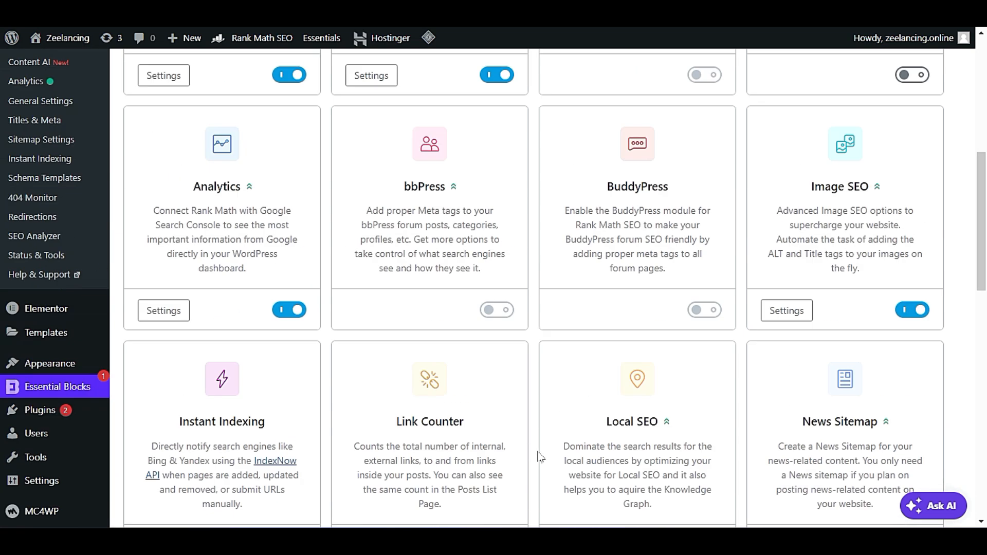
pyautogui.scroll(-3, 540, 456)
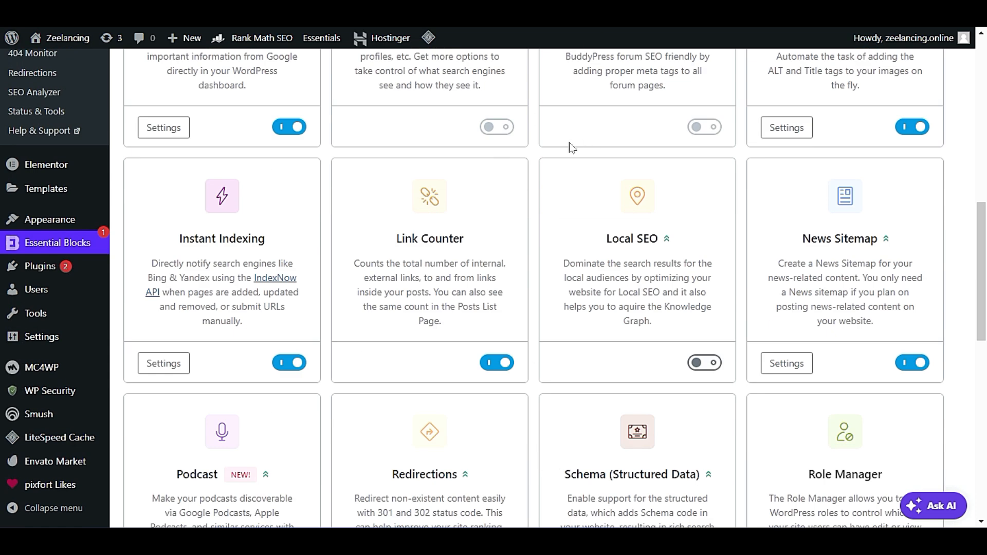
pyautogui.scroll(-2, 537, 354)
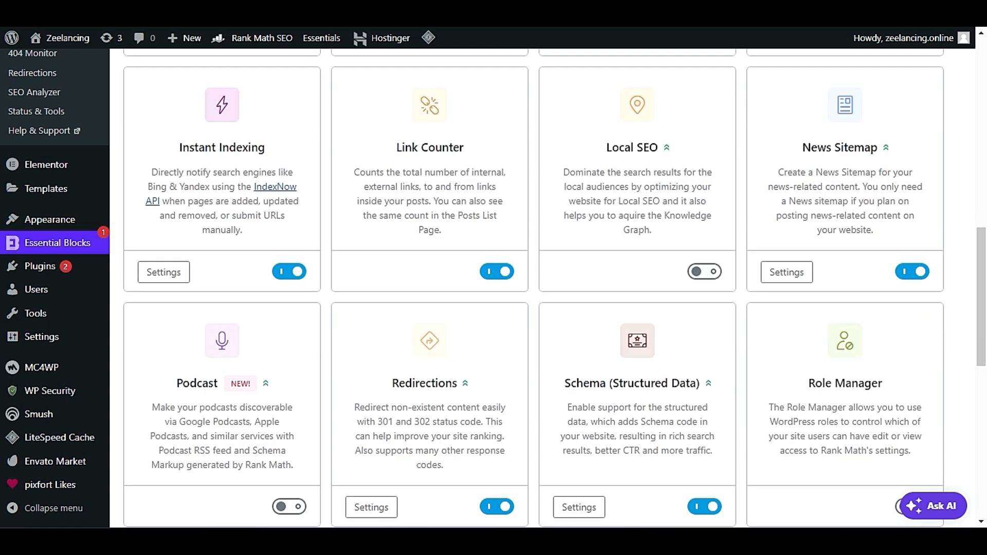
pyautogui.click(711, 273)
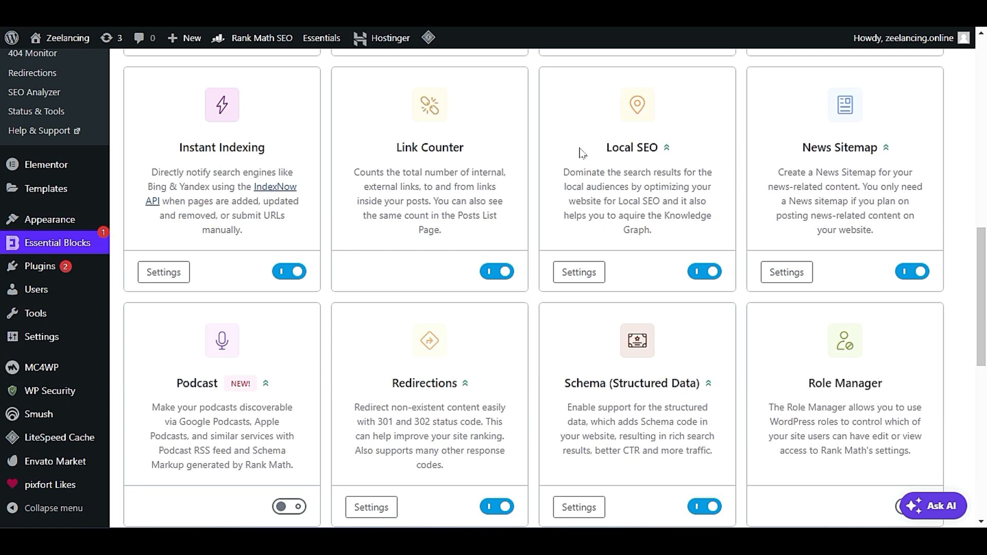
pyautogui.click(579, 281)
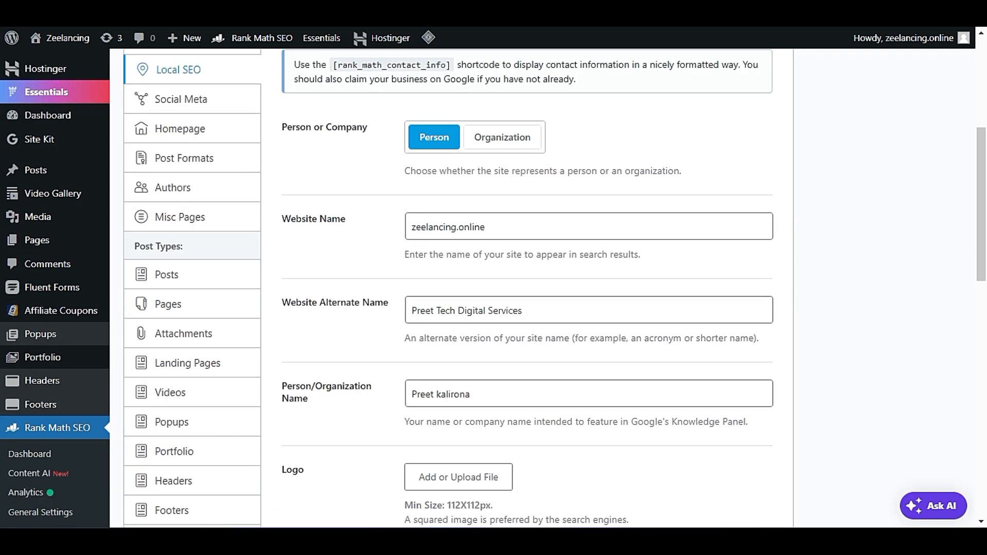
# Try the Organization option for Person or Company, switching the setting back to Person.
pyautogui.scroll(3, 458, 288)
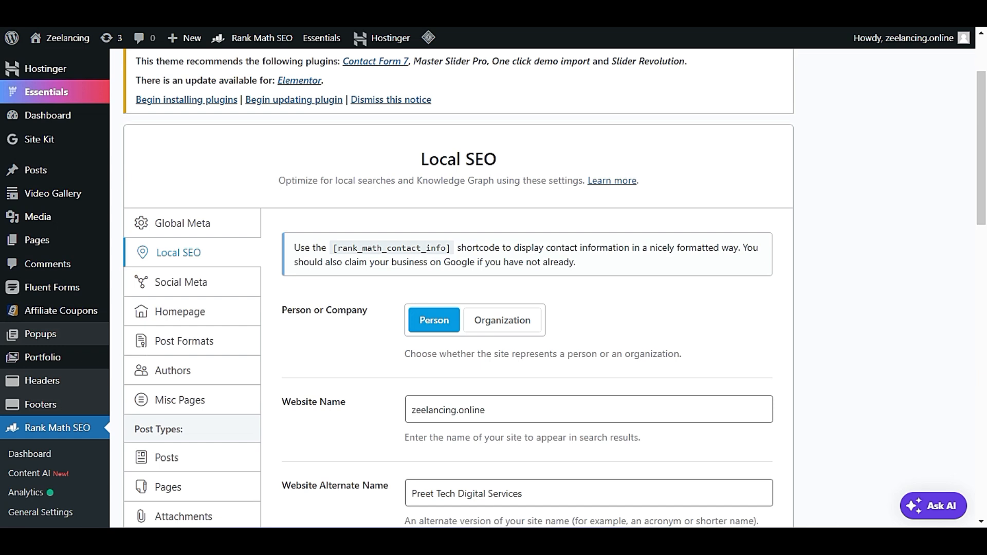
pyautogui.scroll(-3, 646, 189)
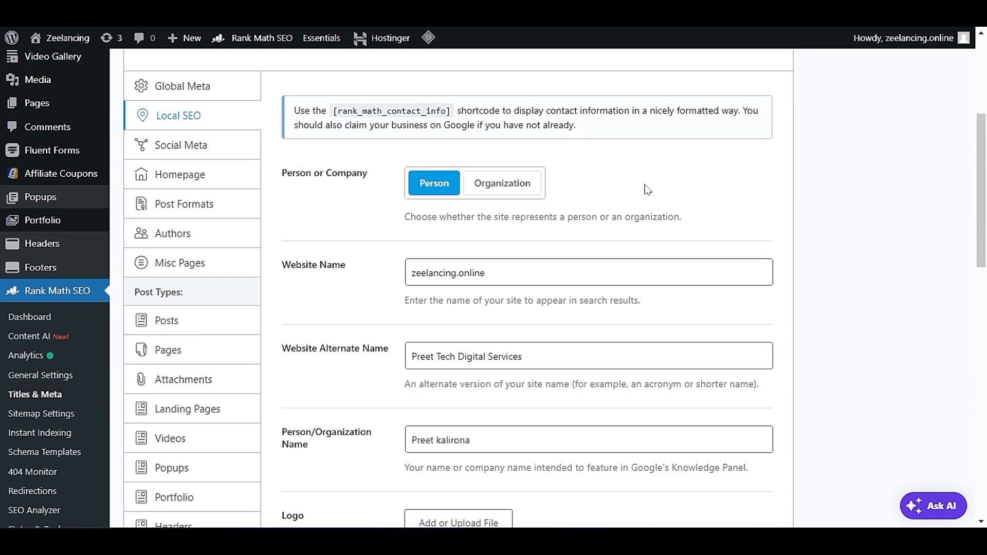
pyautogui.scroll(2, 648, 189)
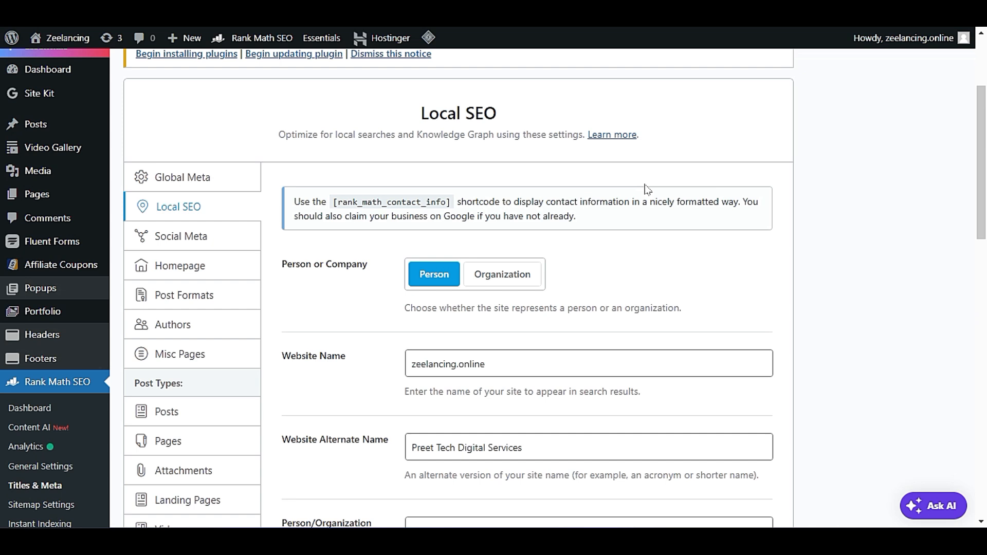
pyautogui.scroll(-1, 648, 195)
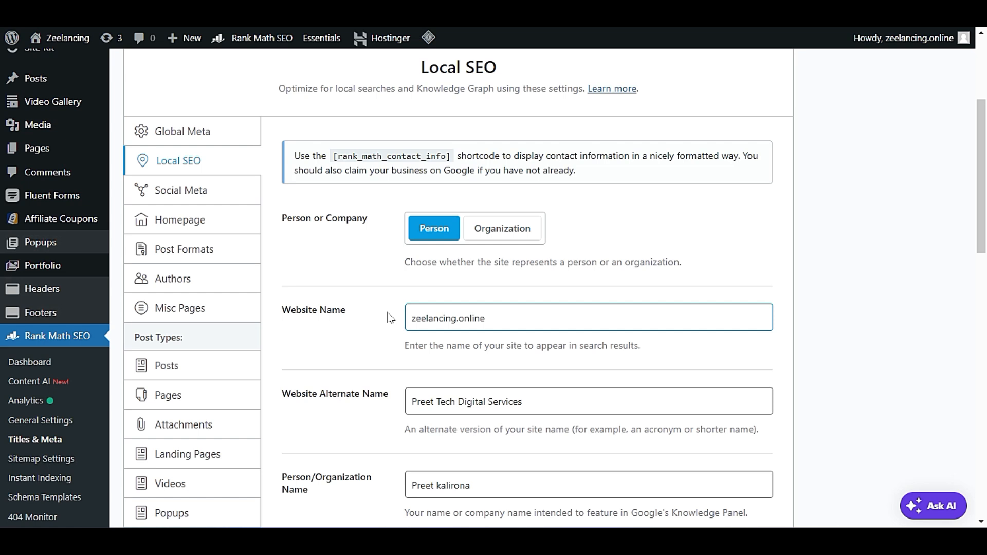
pyautogui.click(489, 231)
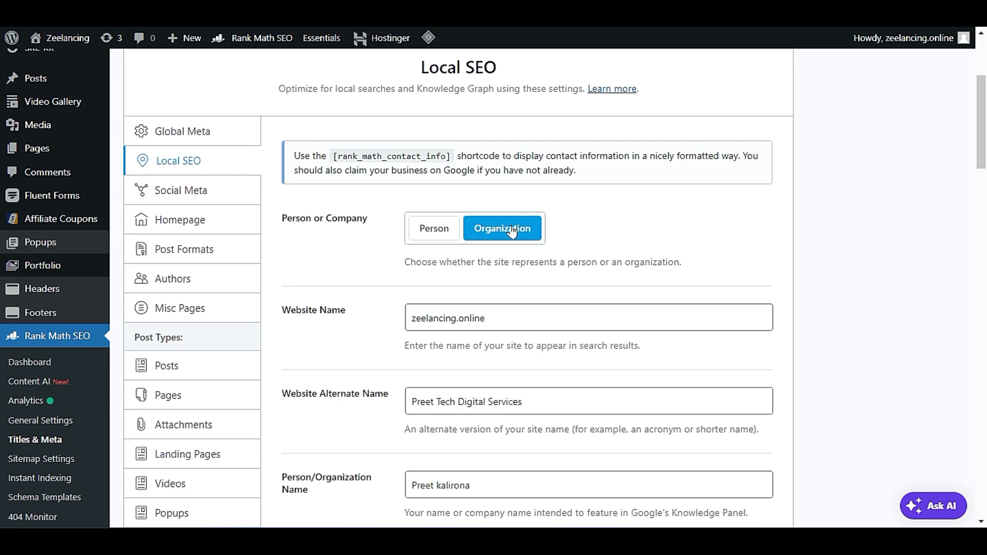
pyautogui.click(428, 234)
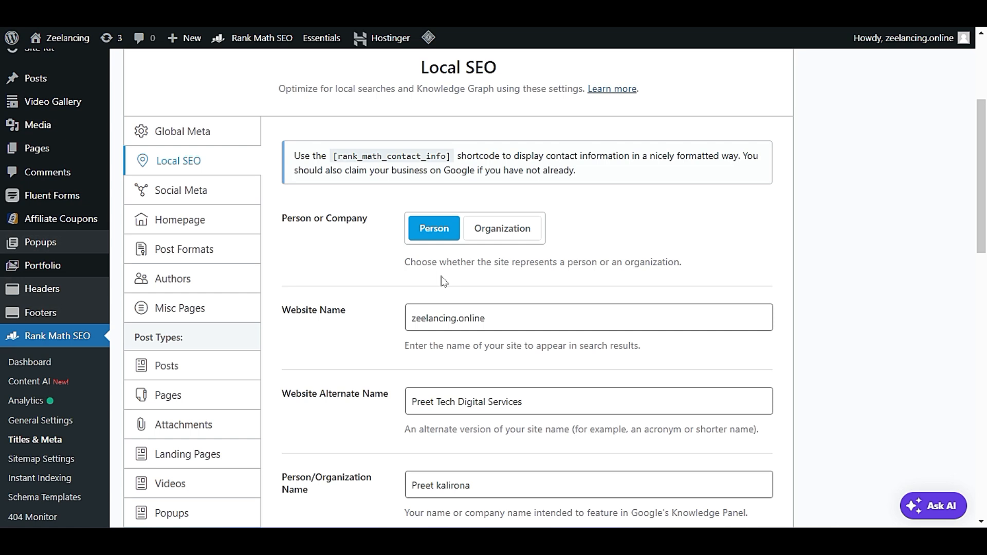
# Change the Website Name in the Local SEO settings to "zeelancing Online".
pyautogui.scroll(-1, 446, 229)
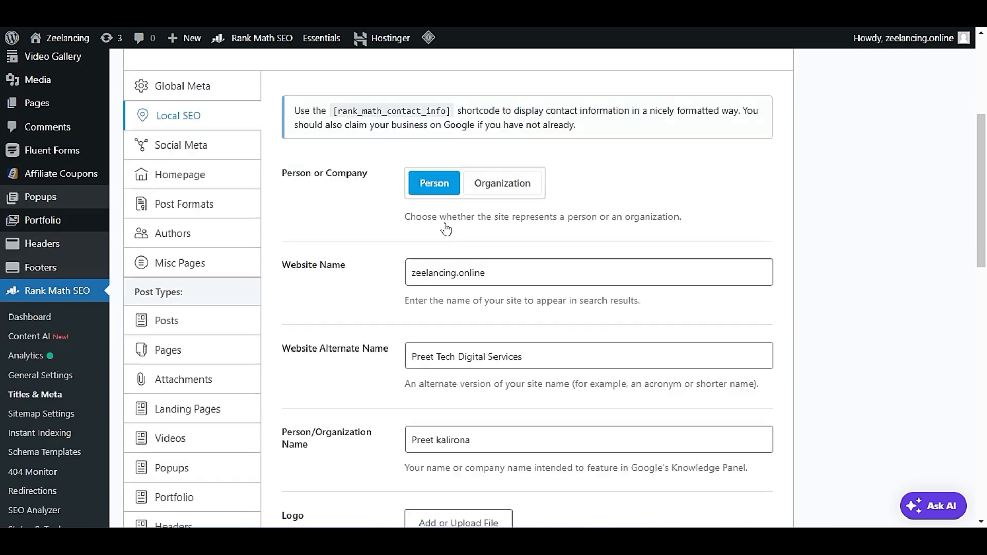
pyautogui.click(485, 273)
pyautogui.doubleClick(485, 273)
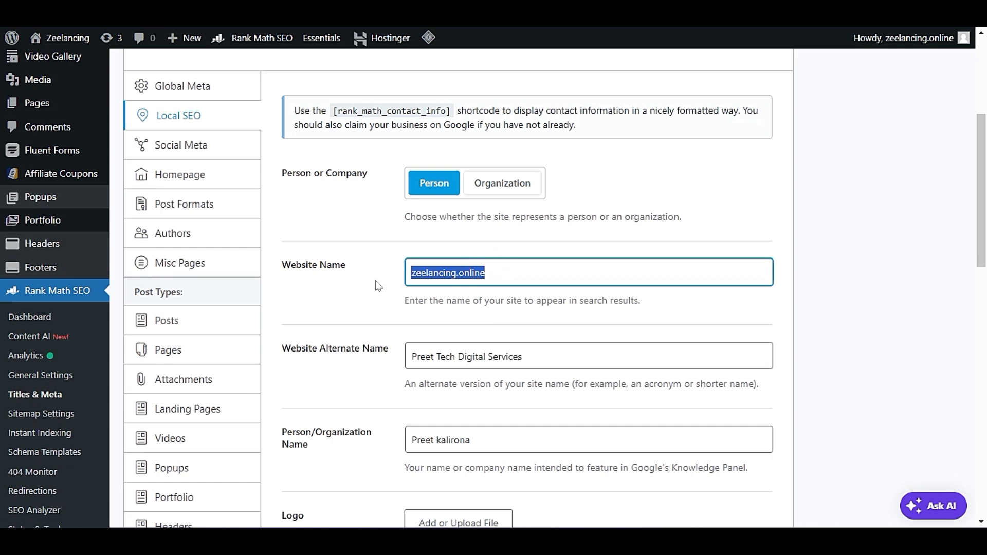
pyautogui.click(517, 269)
pyautogui.moveTo(459, 273); pyautogui.dragTo(492, 273)
pyautogui.hotkey('shift', 'Left')
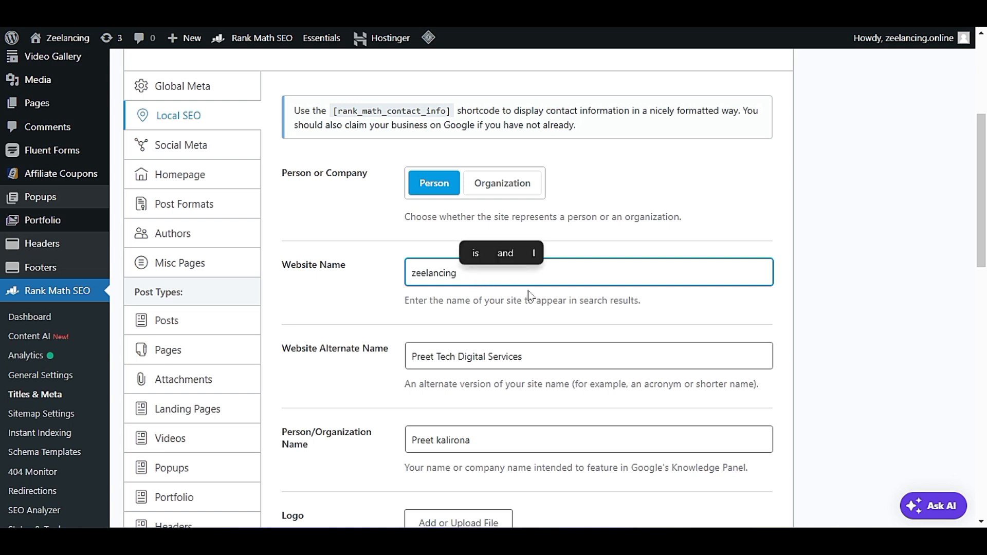
pyautogui.write('Online')
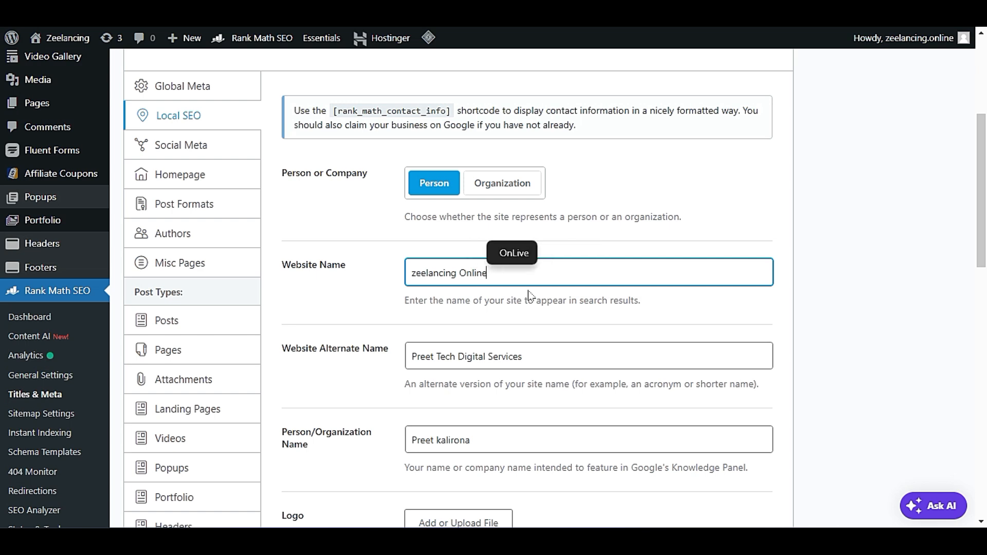
pyautogui.click(416, 315)
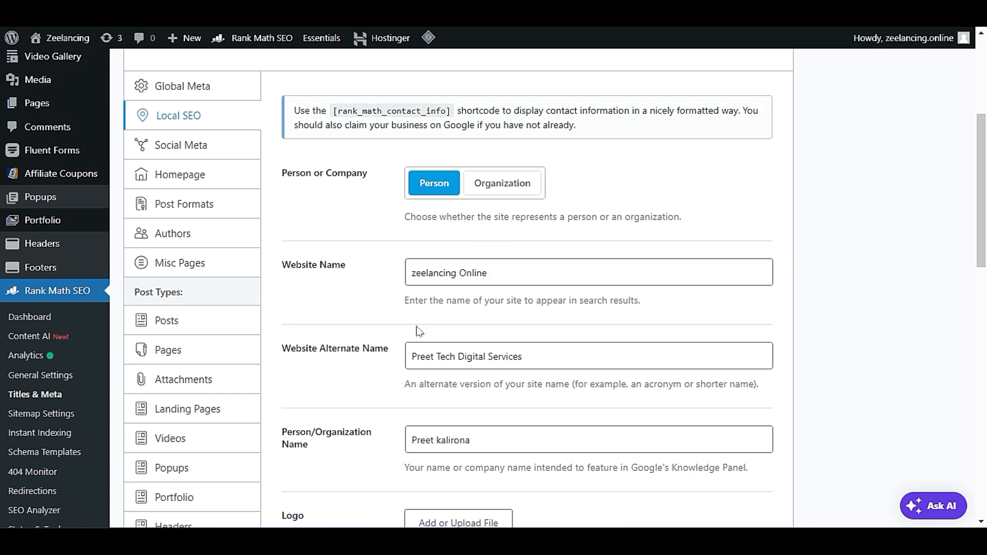
# Clear the Website Alternate Name so that the field is empty.
pyautogui.scroll(-2, 419, 332)
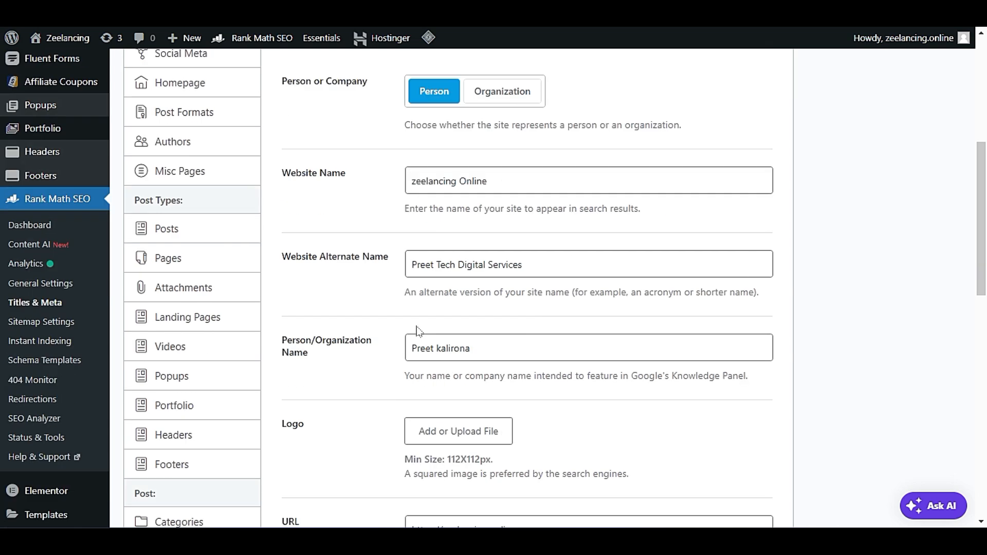
pyautogui.tripleClick(576, 270)
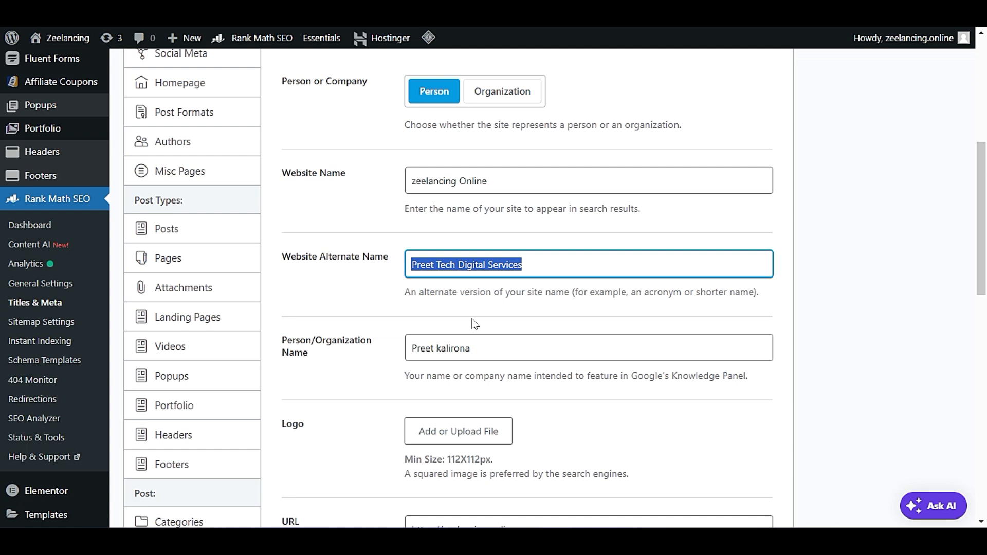
pyautogui.moveTo(540, 259); pyautogui.dragTo(454, 272)
pyautogui.doubleClick(454, 271)
pyautogui.doubleClick(465, 267)
pyautogui.hotkey('ctrl', 'a')
pyautogui.press('BackSpace')
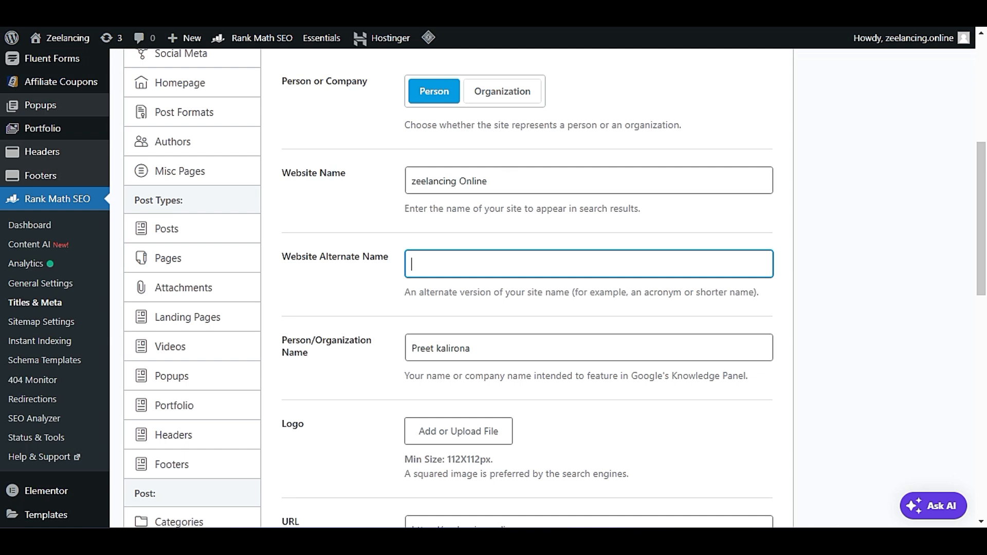
# Review the Website Name, Website Alternate Name and Person/Organization Name fields against the Person or Company choice.
pyautogui.tripleClick(513, 174)
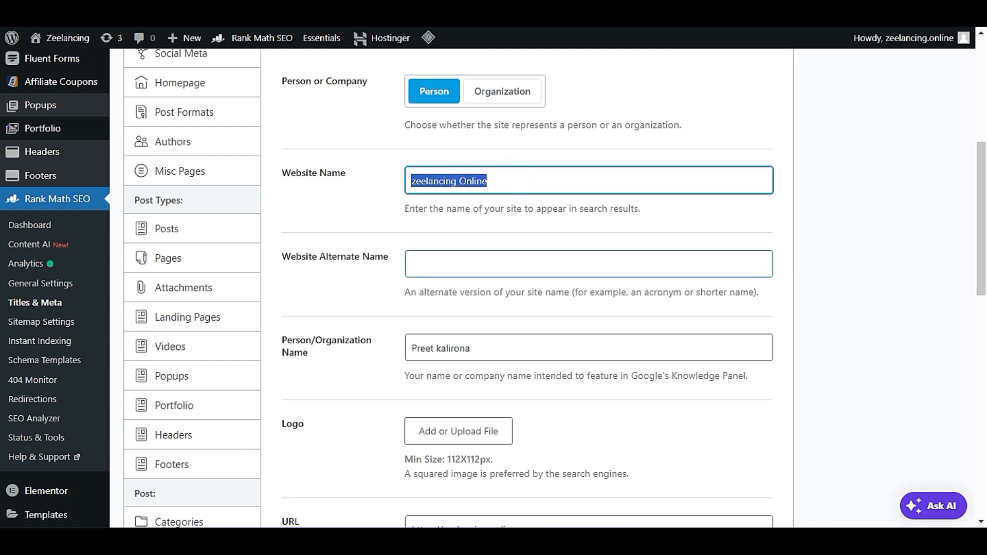
pyautogui.click(460, 260)
pyautogui.tripleClick(466, 186)
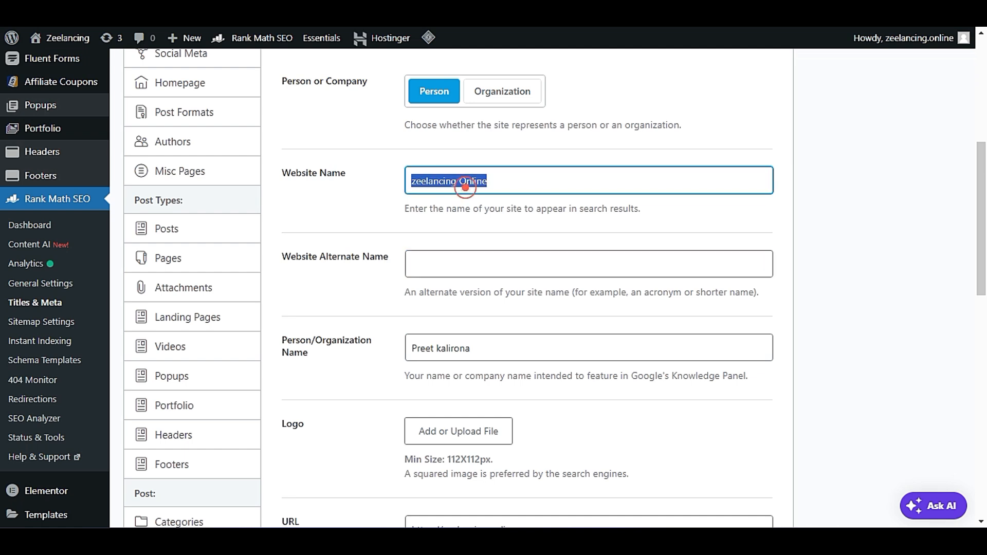
pyautogui.click(451, 262)
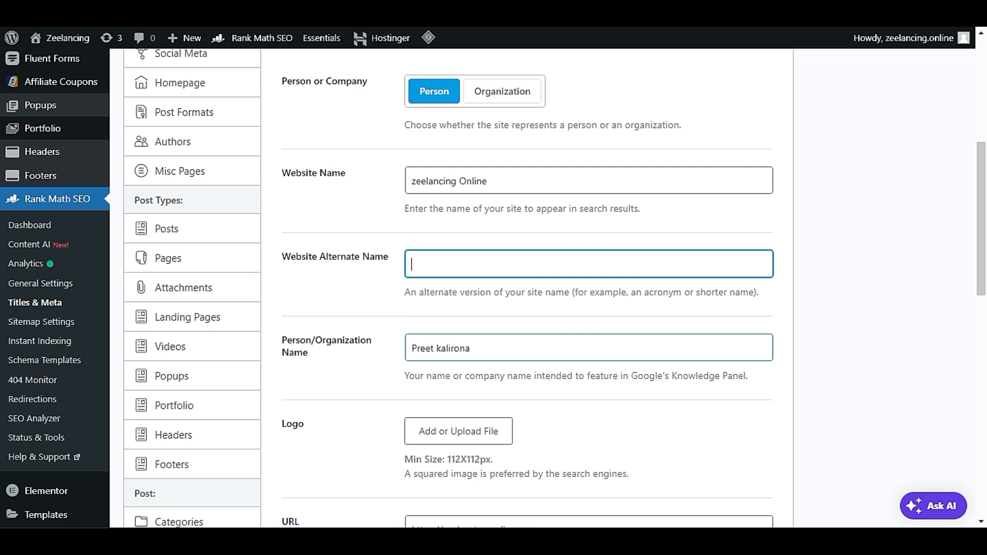
pyautogui.scroll(-2, 428, 348)
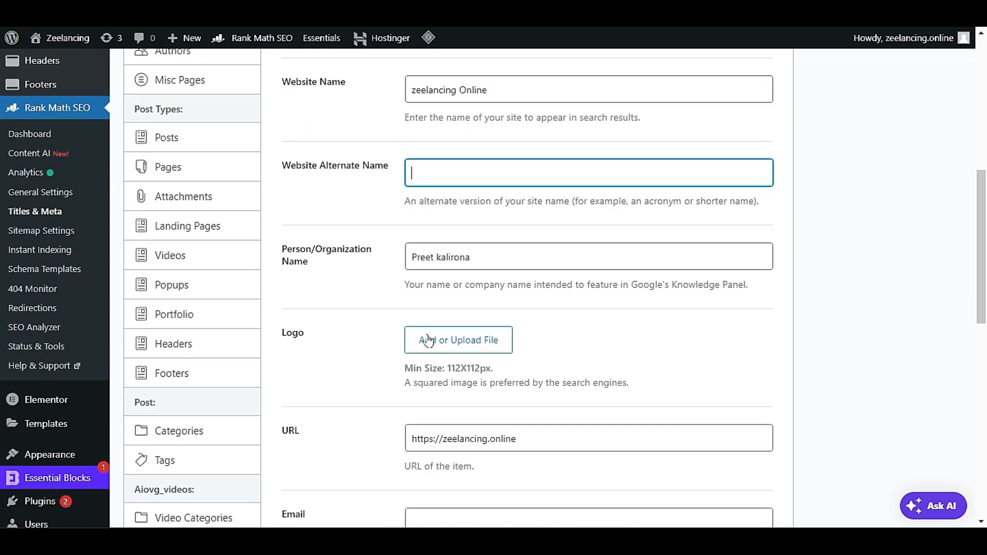
pyautogui.moveTo(324, 263); pyautogui.dragTo(269, 250)
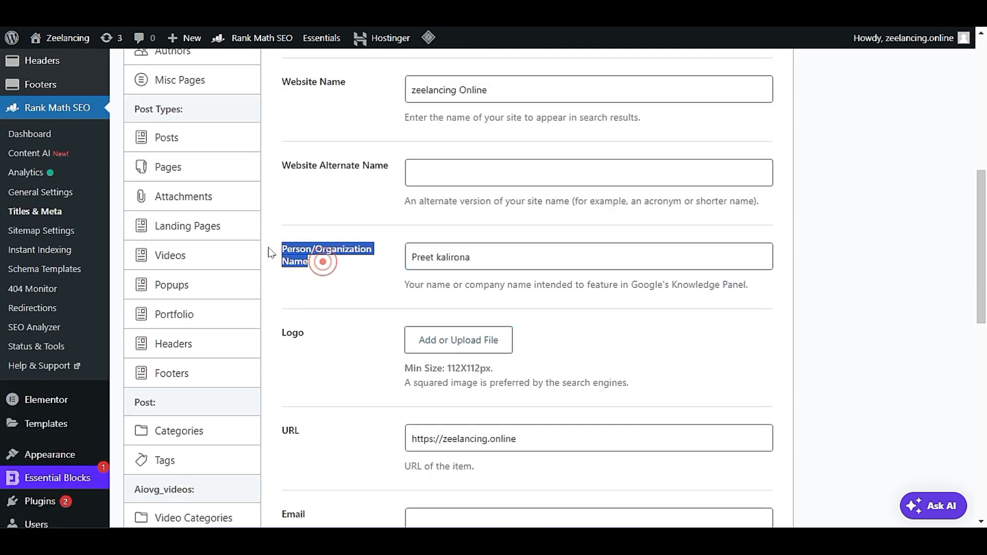
pyautogui.scroll(3, 335, 286)
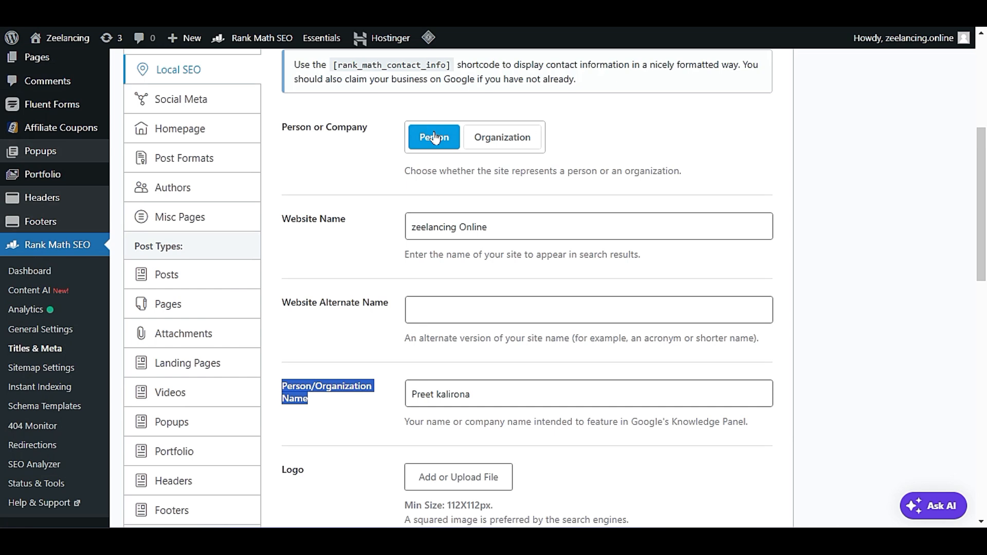
pyautogui.scroll(-2, 435, 159)
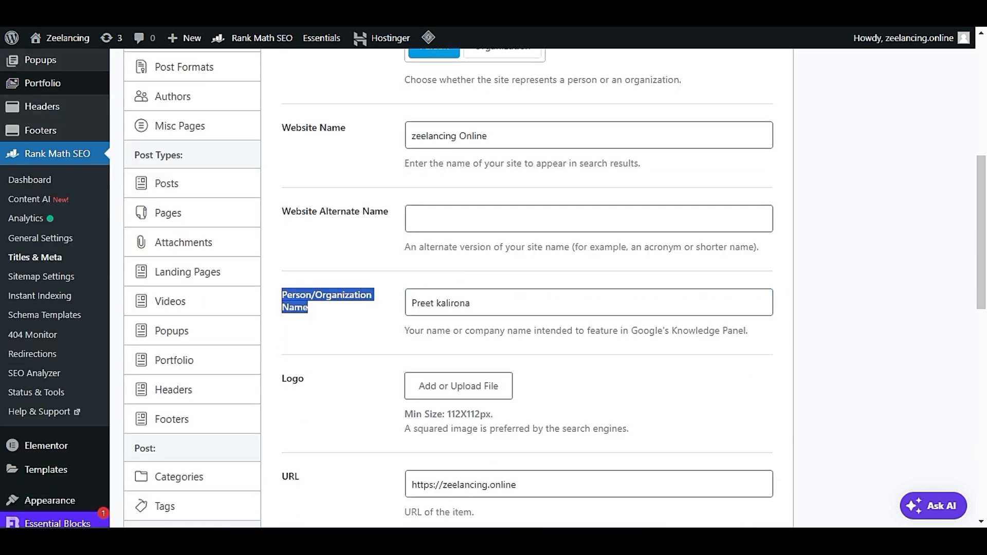
pyautogui.click(480, 306)
pyautogui.moveTo(482, 307); pyautogui.dragTo(392, 318)
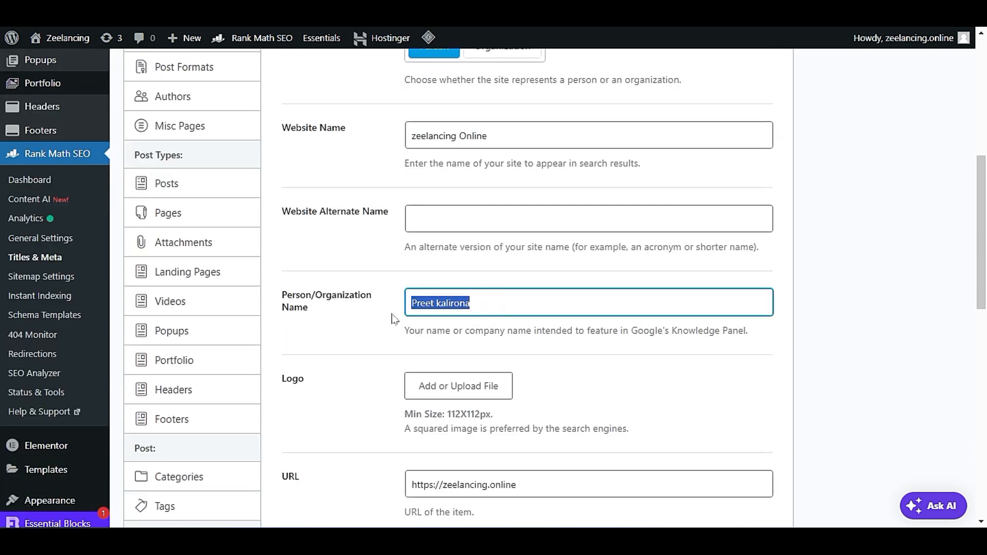
pyautogui.scroll(-1, 393, 316)
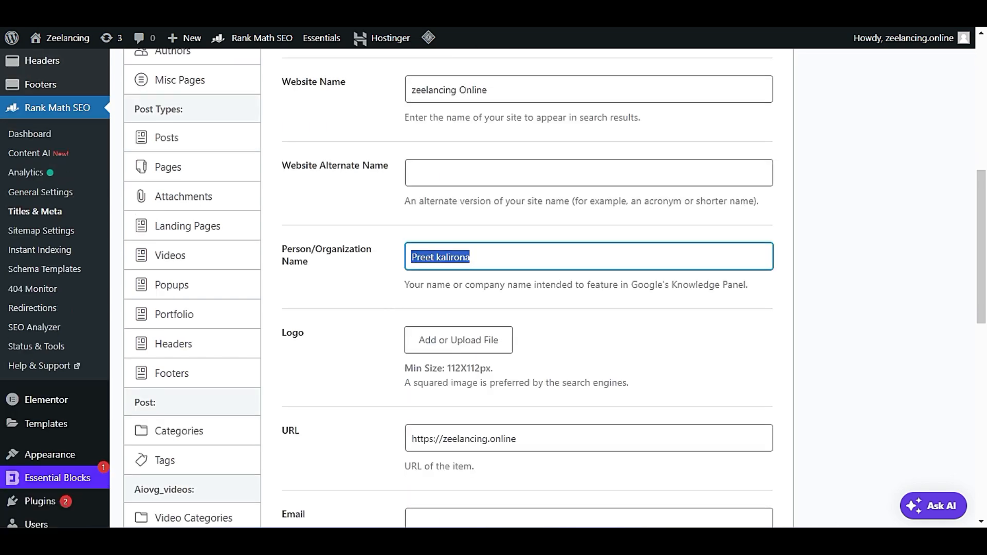
pyautogui.click(489, 257)
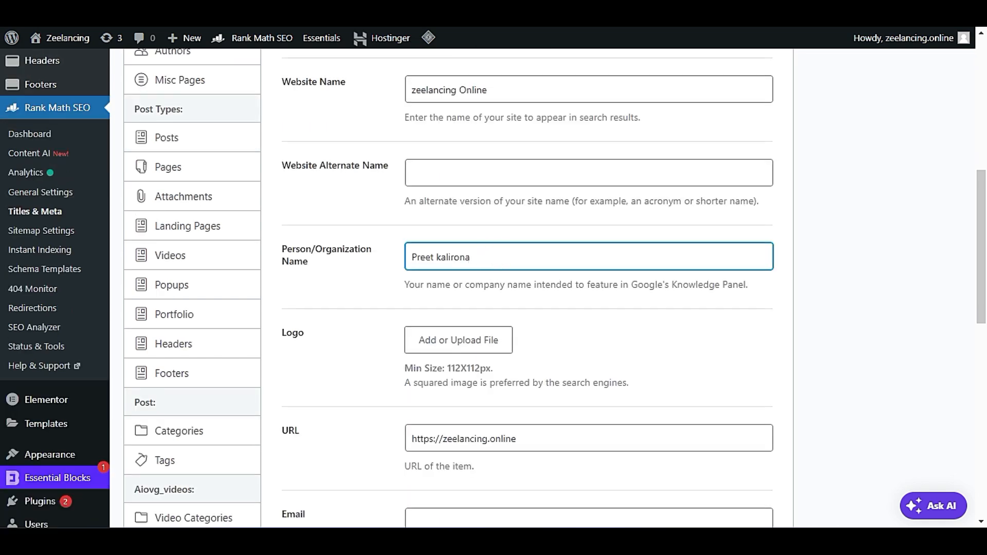
# Set Person or Company to Organization in the Local SEO settings.
pyautogui.scroll(5, 494, 232)
pyautogui.click(494, 232)
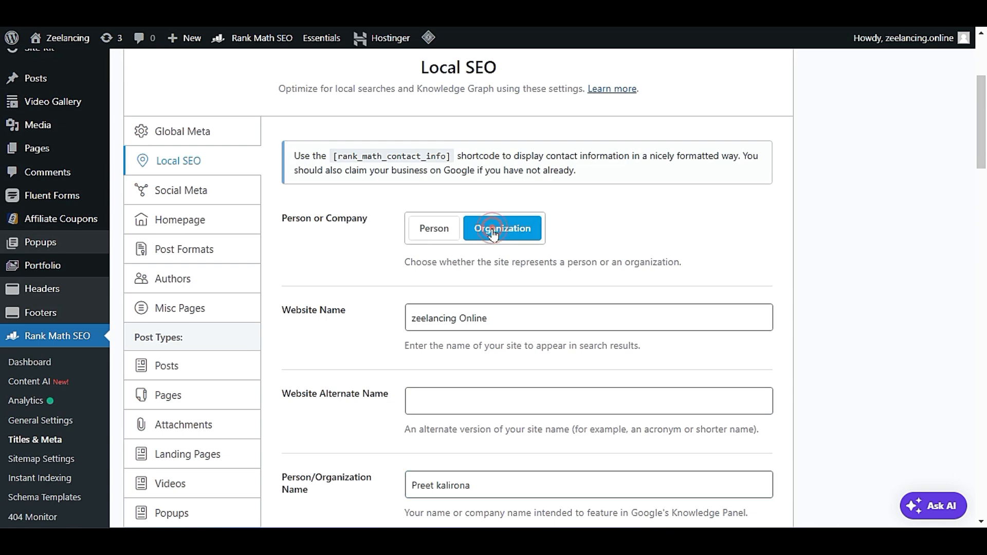
pyautogui.scroll(-4, 494, 234)
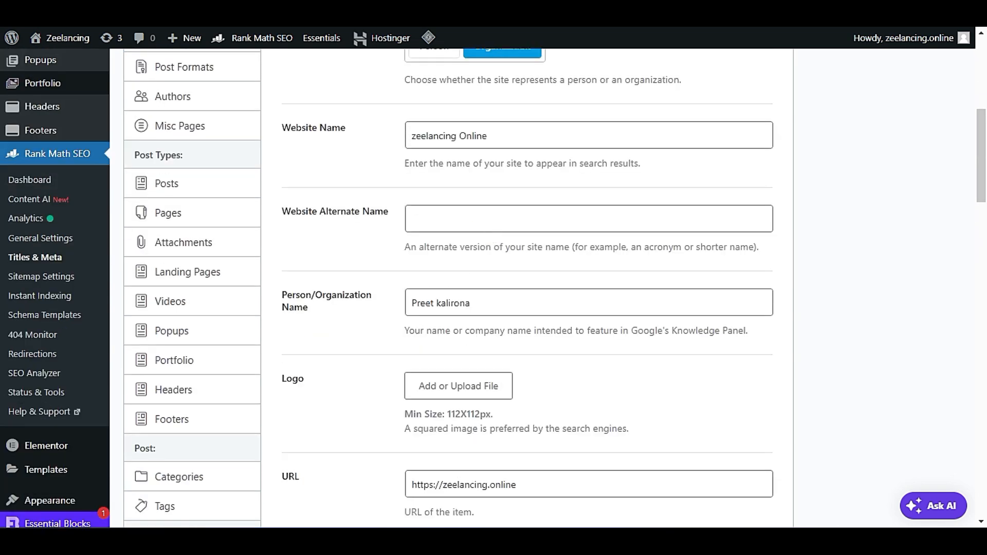
# Set the organization Logo to the round ZEELANCING BLOG image from the Media Library.
pyautogui.moveTo(493, 297); pyautogui.dragTo(387, 301)
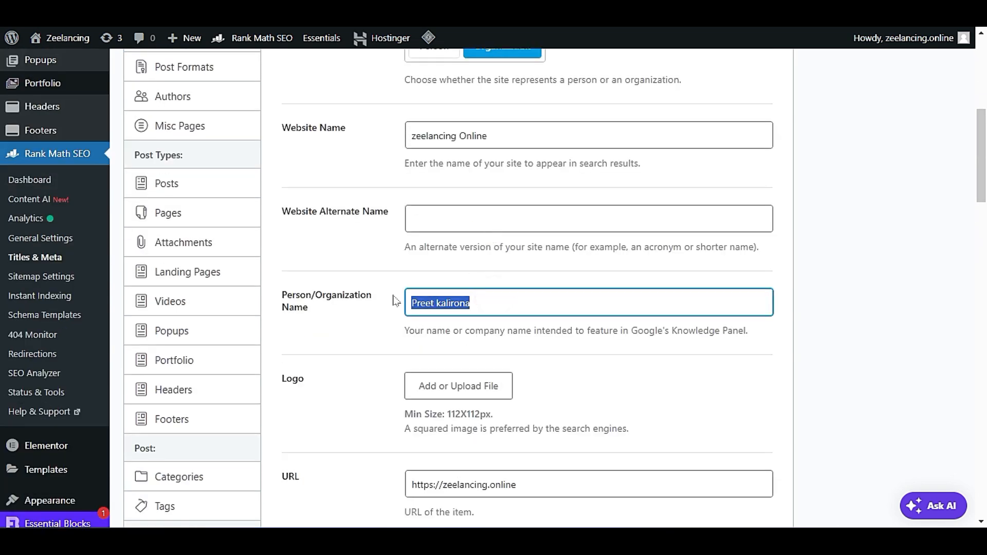
pyautogui.click(394, 301)
pyautogui.click(383, 332)
pyautogui.scroll(-3, 383, 333)
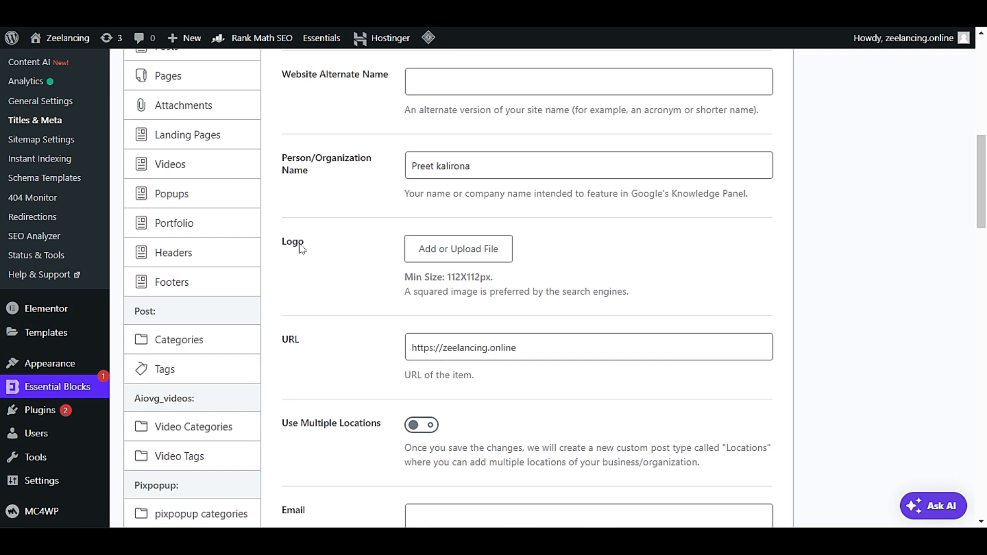
pyautogui.click(445, 256)
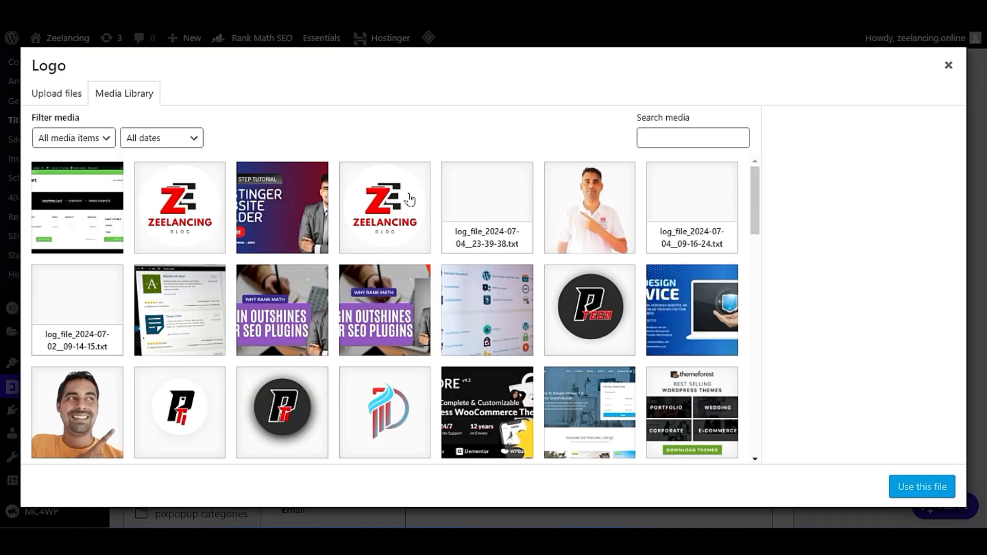
pyautogui.click(179, 195)
pyautogui.click(921, 486)
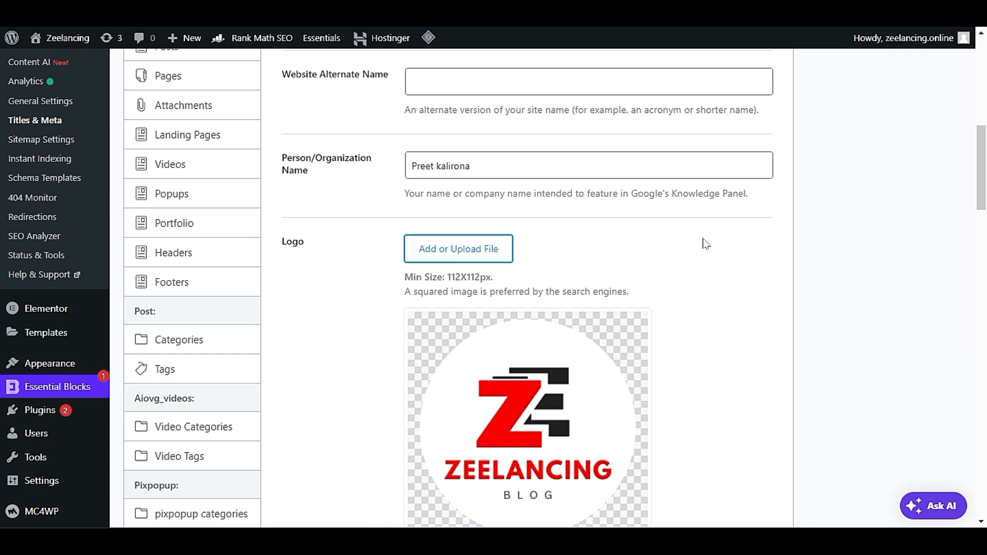
# Check the web address in the URL field of the Local SEO settings, including its https prefix.
pyautogui.scroll(-1, 632, 219)
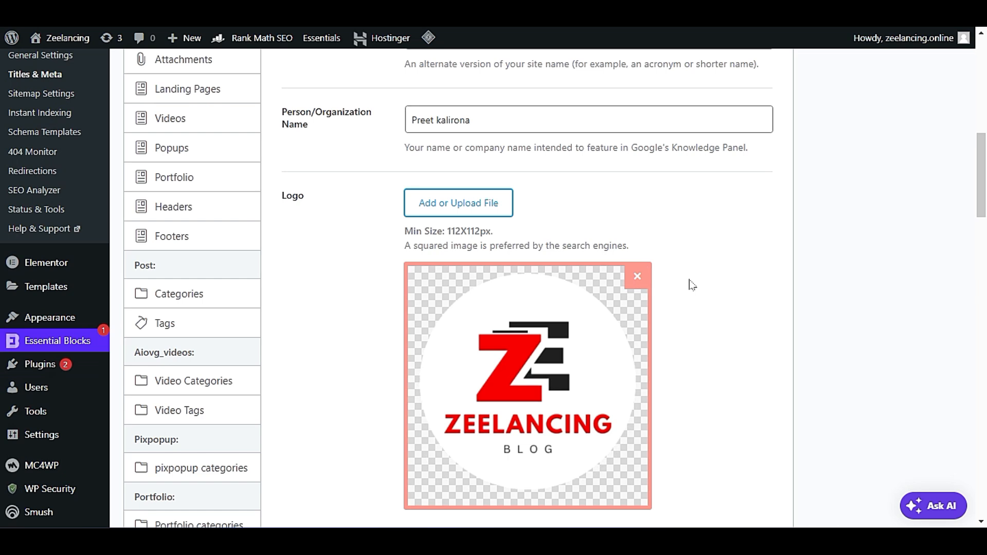
pyautogui.scroll(-2, 691, 284)
pyautogui.scroll(-1, 691, 288)
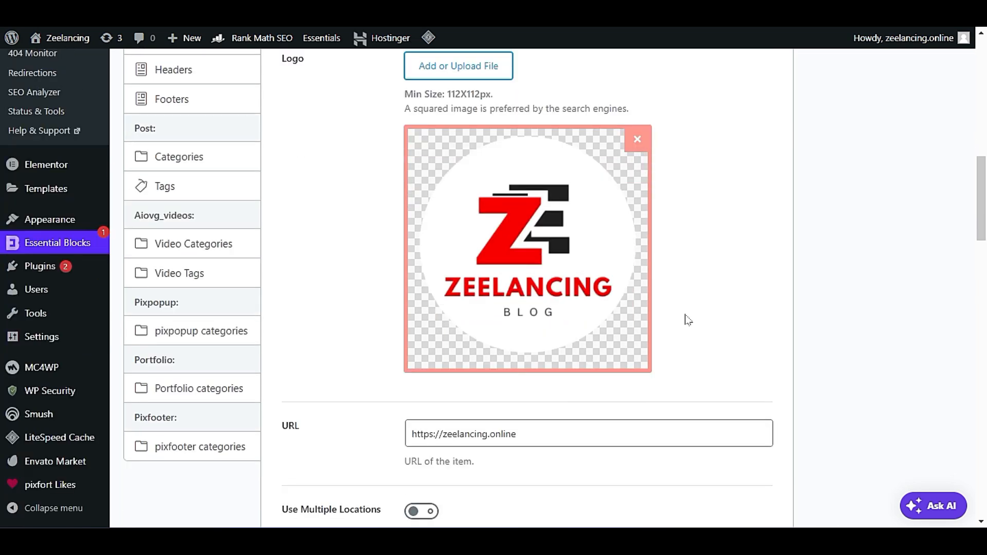
pyautogui.scroll(1, 686, 319)
pyautogui.scroll(-2, 686, 320)
pyautogui.scroll(-2, 688, 320)
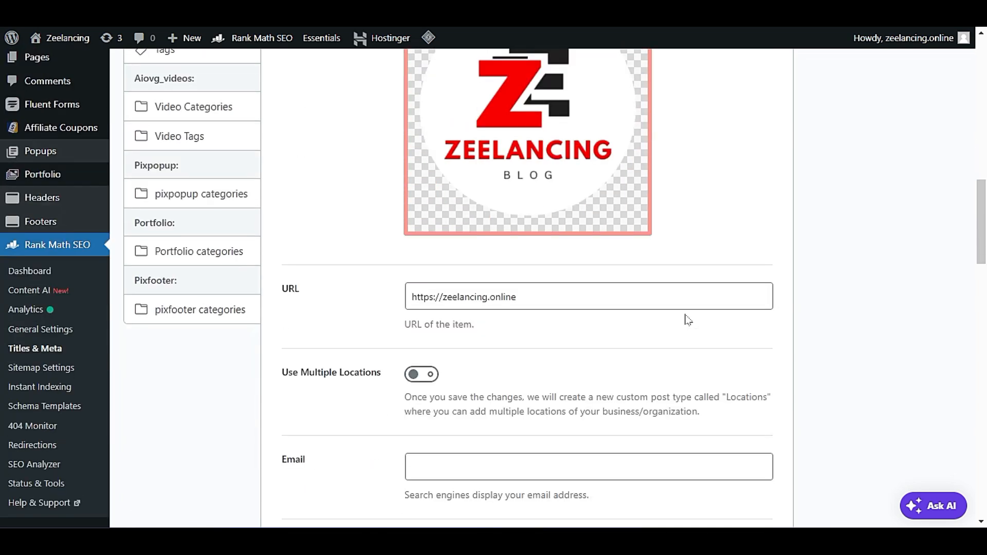
pyautogui.scroll(-2, 688, 320)
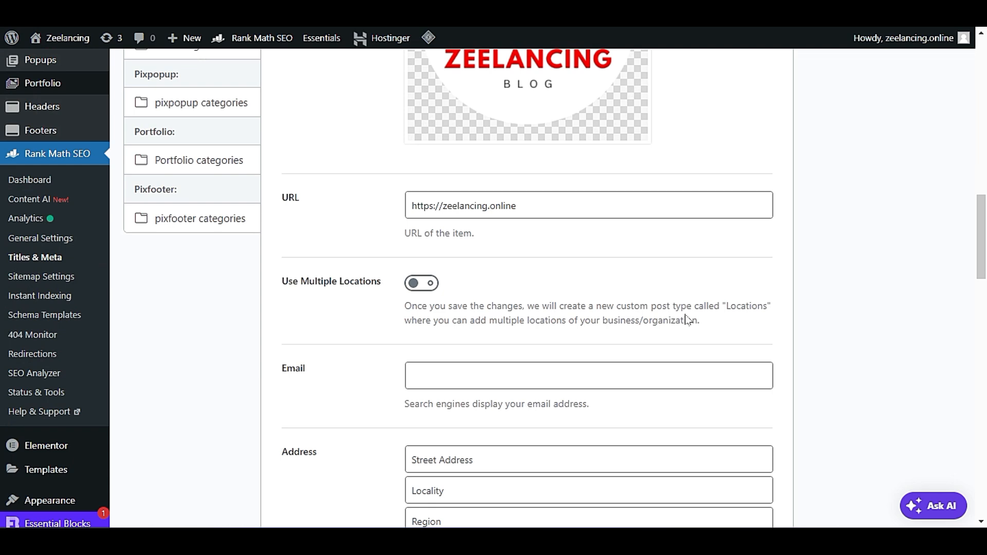
pyautogui.click(544, 199)
pyautogui.tripleClick(544, 199)
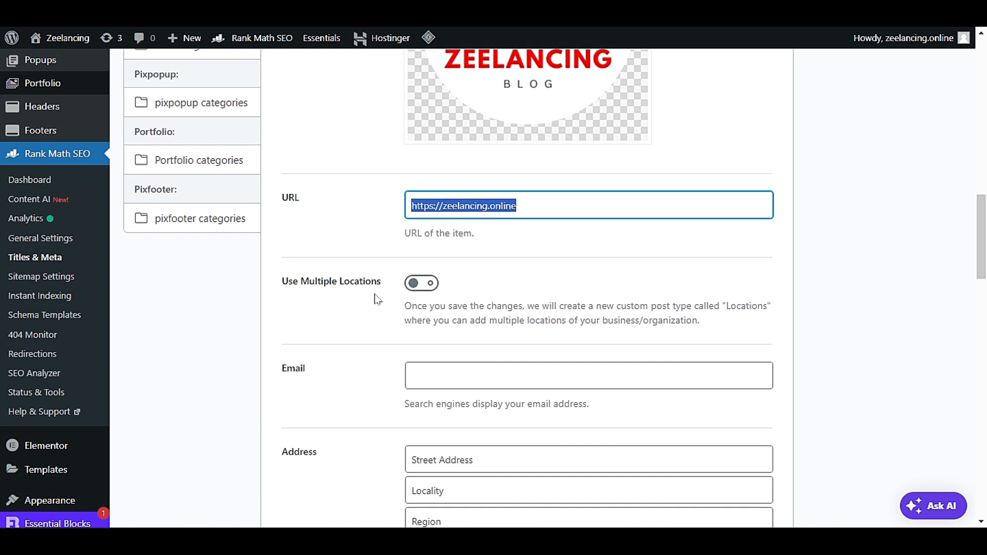
pyautogui.scroll(3, 374, 299)
pyautogui.scroll(-3, 375, 299)
pyautogui.click(551, 201)
pyautogui.tripleClick(551, 201)
pyautogui.click(456, 198)
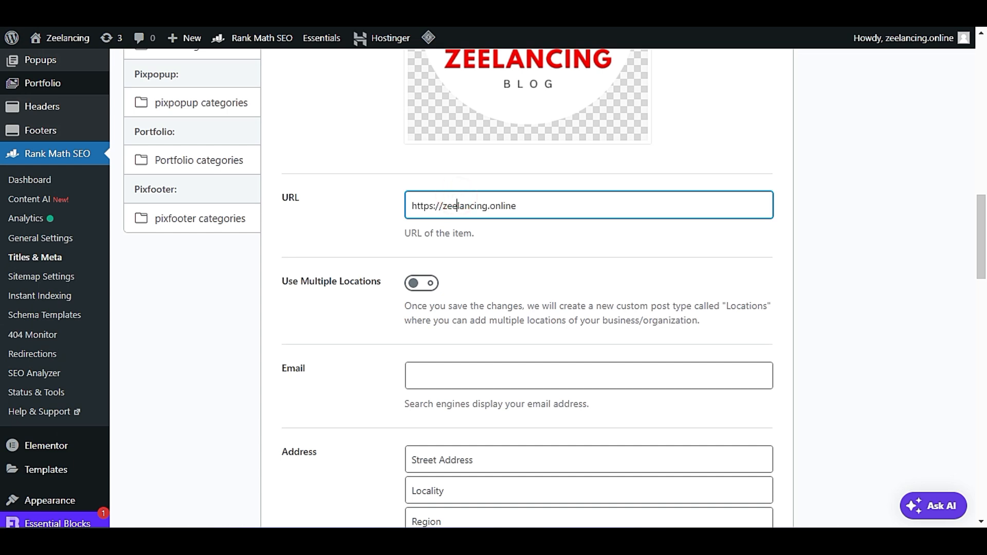
pyautogui.doubleClick(423, 206)
pyautogui.click(465, 206)
pyautogui.tripleClick(548, 205)
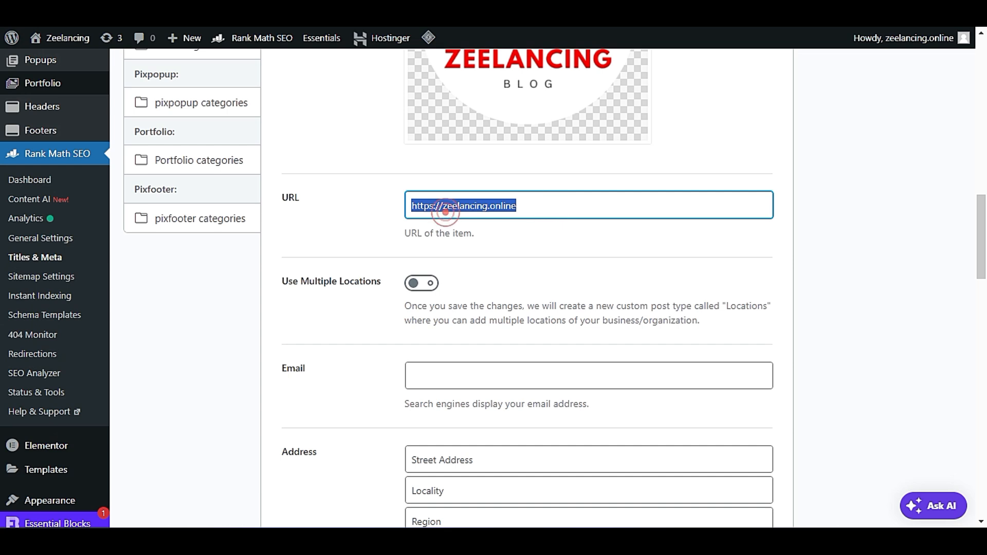
pyautogui.click(442, 207)
pyautogui.moveTo(410, 205); pyautogui.dragTo(429, 205)
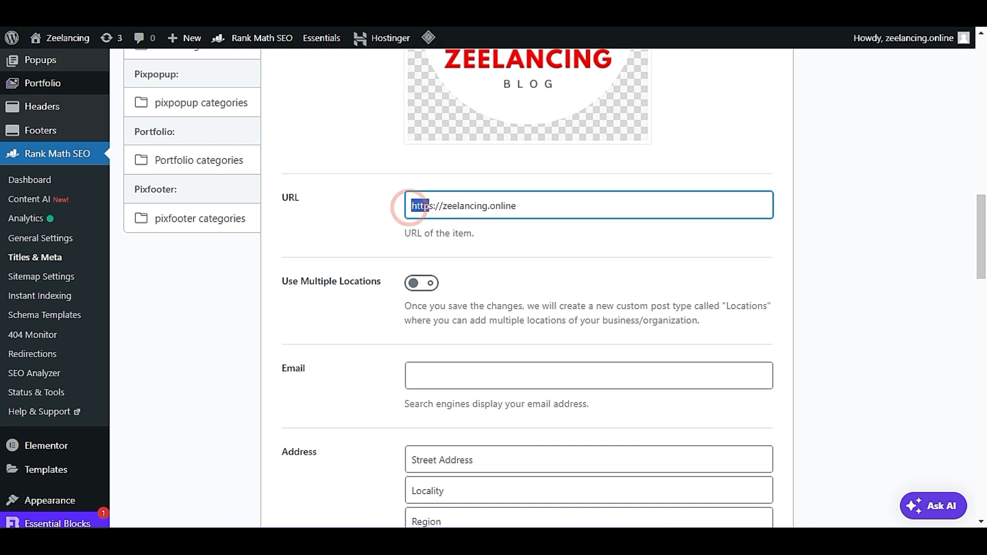
pyautogui.click(438, 205)
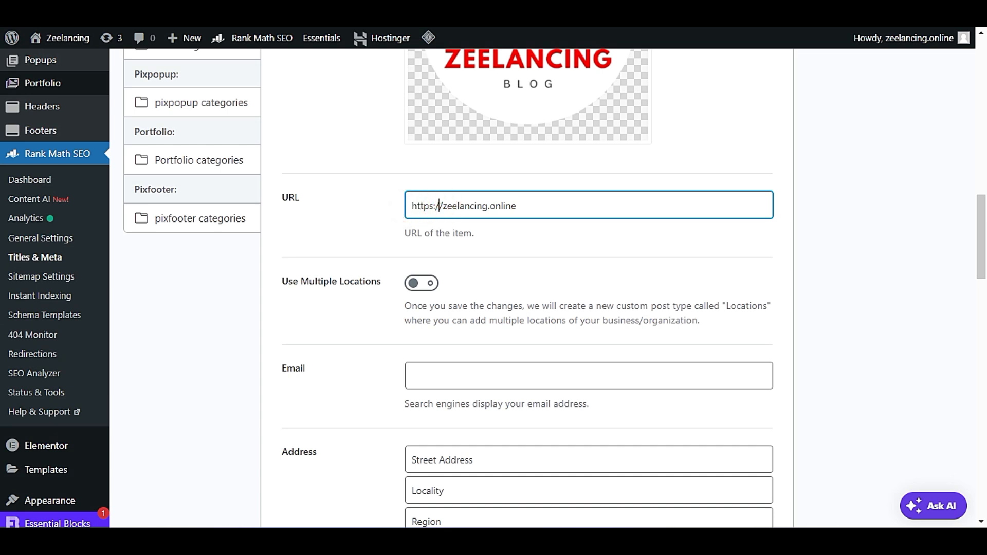
pyautogui.doubleClick(430, 205)
pyautogui.click(432, 205)
pyautogui.tripleClick(535, 205)
pyautogui.click(481, 206)
# Remove the colon after https in the URL field and put it back.
pyautogui.click(437, 206)
pyautogui.press('BackSpace')
pyautogui.write(':')
pyautogui.click(442, 206)
pyautogui.moveTo(550, 203); pyautogui.dragTo(282, 211)
pyautogui.click(535, 206)
pyautogui.click(457, 232)
# Read the Use Multiple Locations description about the "Locations" post type and look over the WordPress sidebar entries.
pyautogui.scroll(-2, 480, 240)
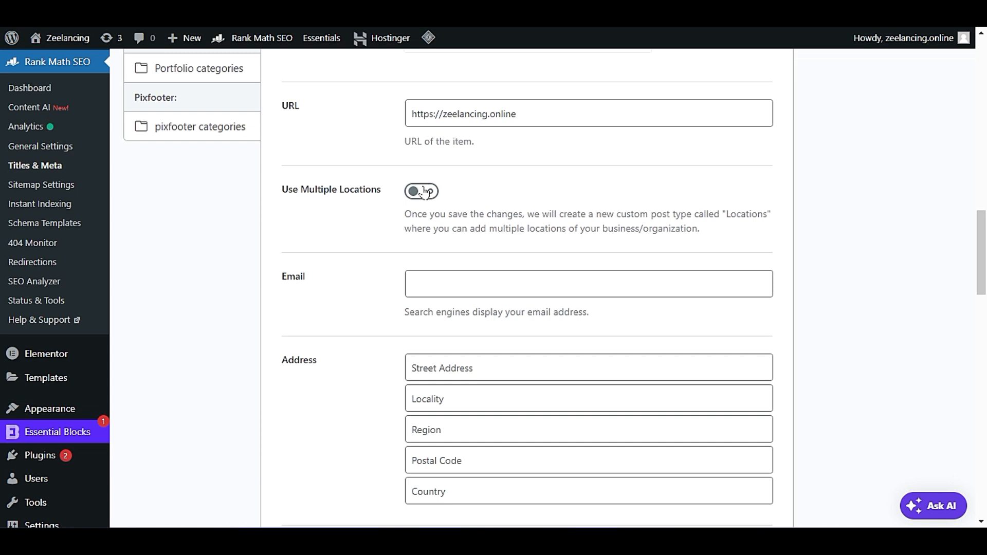
pyautogui.moveTo(405, 215); pyautogui.dragTo(640, 215)
pyautogui.click(490, 220)
pyautogui.moveTo(743, 217); pyautogui.dragTo(784, 209)
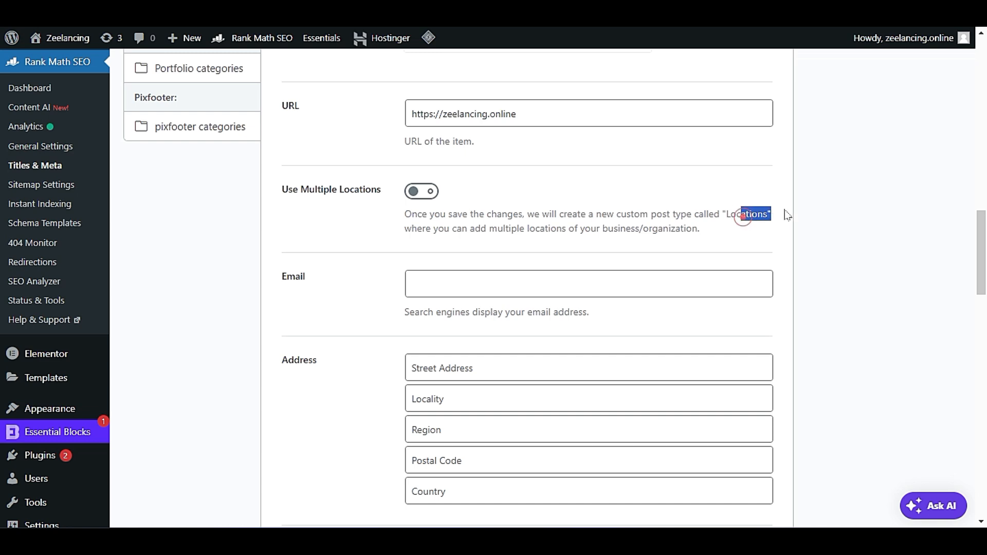
pyautogui.click(778, 217)
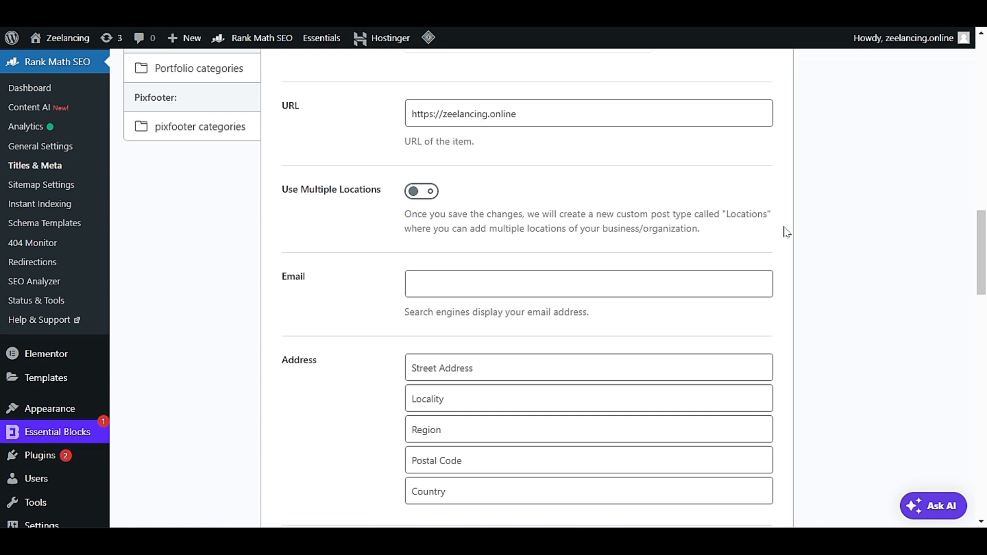
pyautogui.scroll(6, 785, 233)
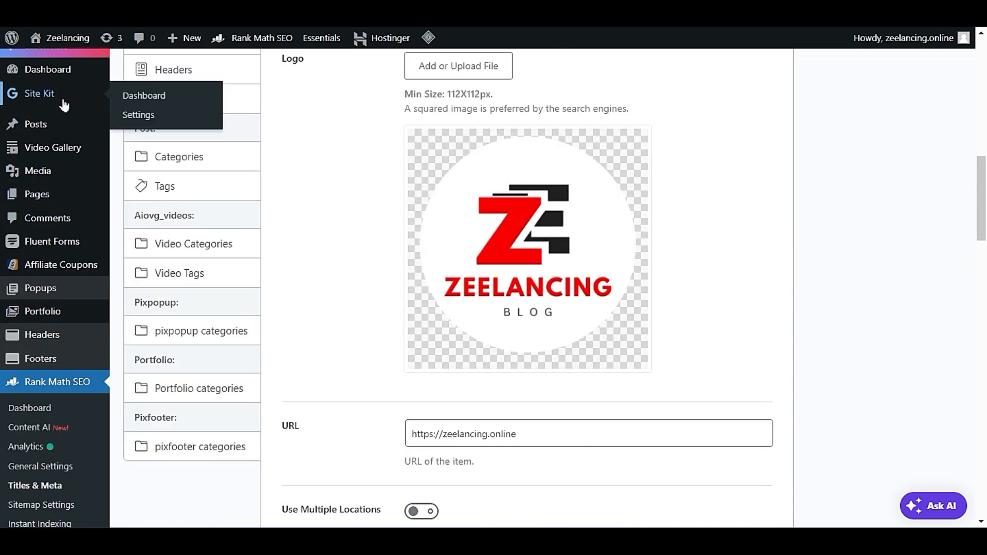
pyautogui.moveTo(77, 133)
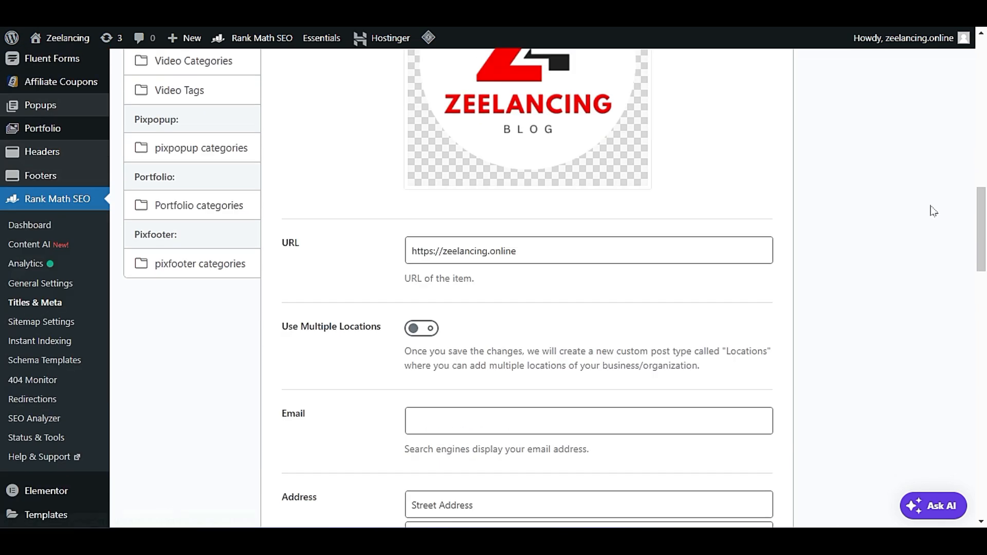
pyautogui.scroll(-1, 930, 210)
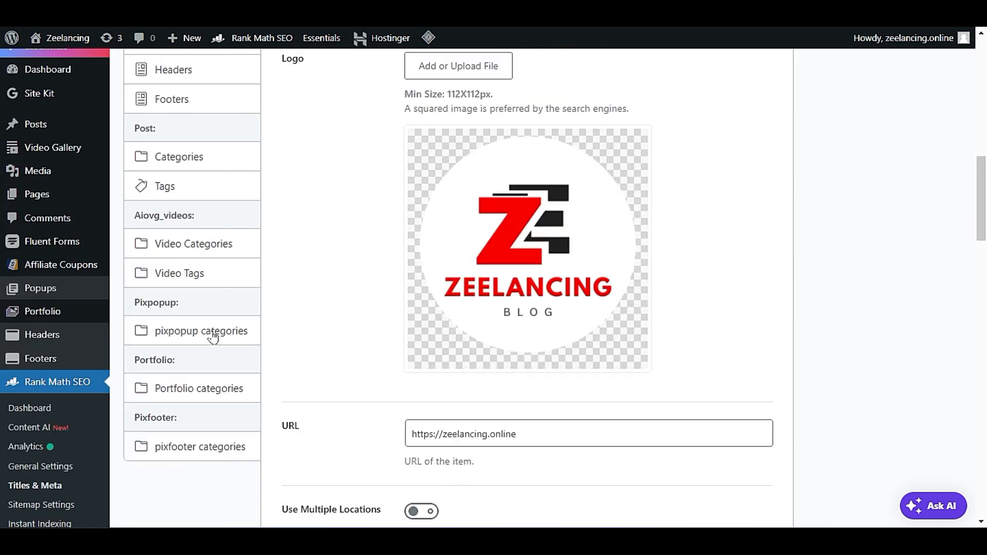
pyautogui.scroll(1, 213, 338)
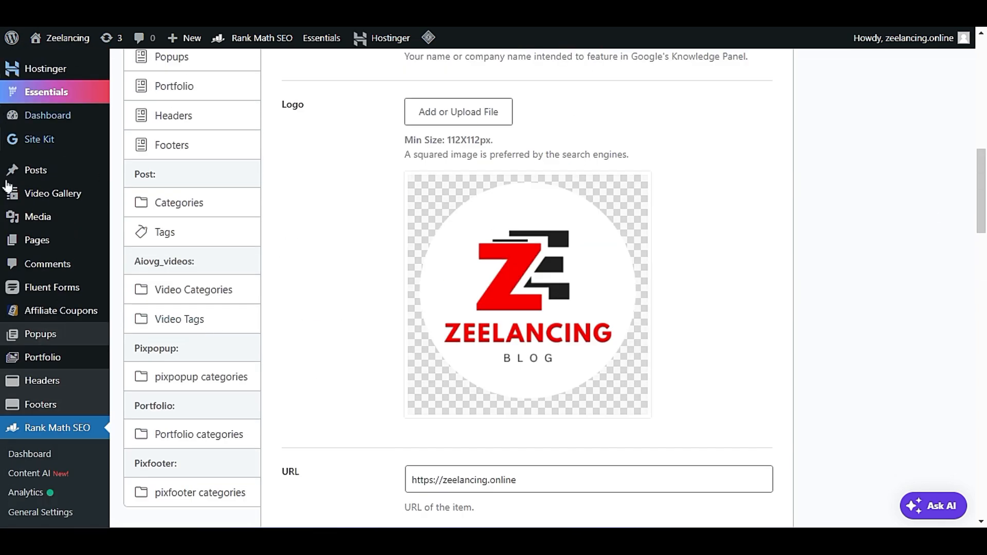
pyautogui.scroll(-5, 754, 287)
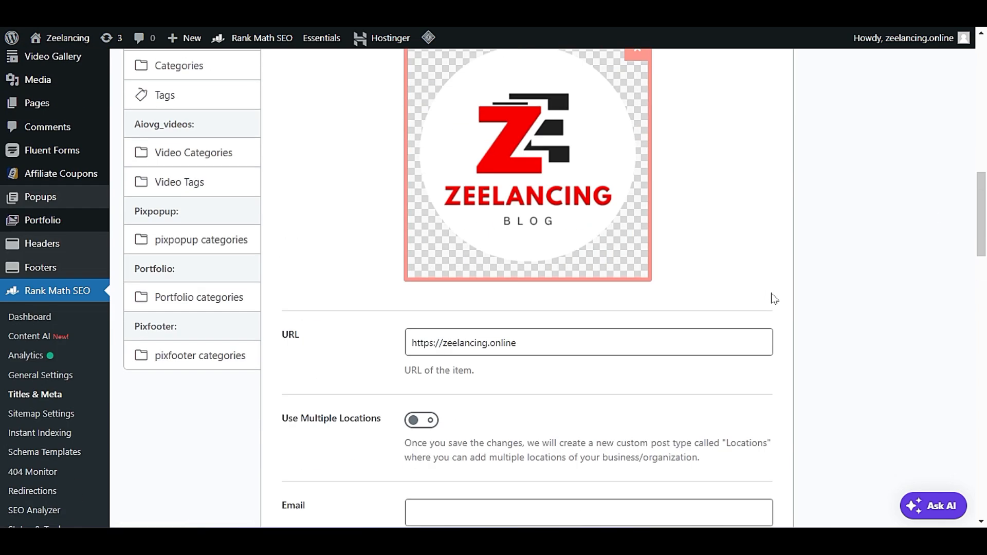
pyautogui.scroll(-1, 776, 304)
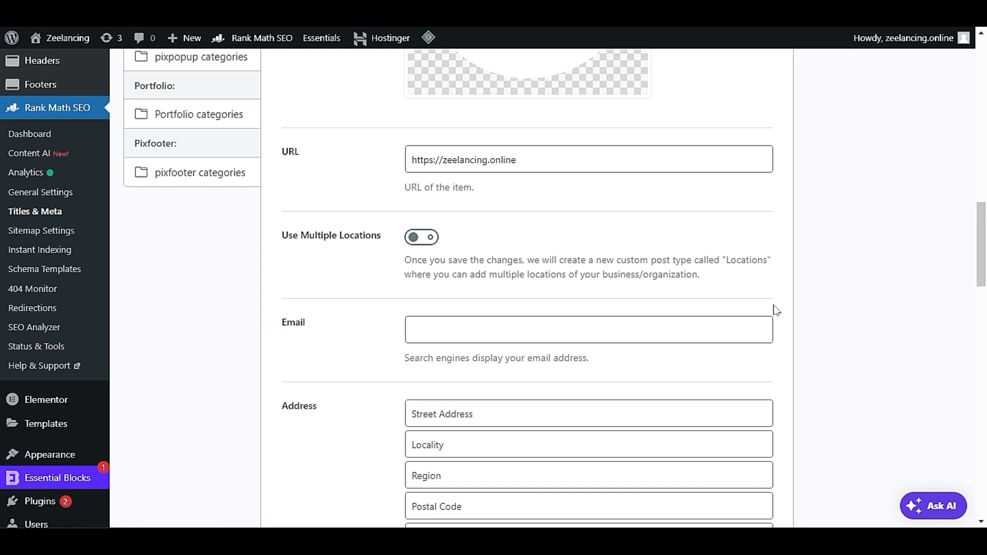
# Turn Use Multiple Locations on and off again.
pyautogui.click(412, 236)
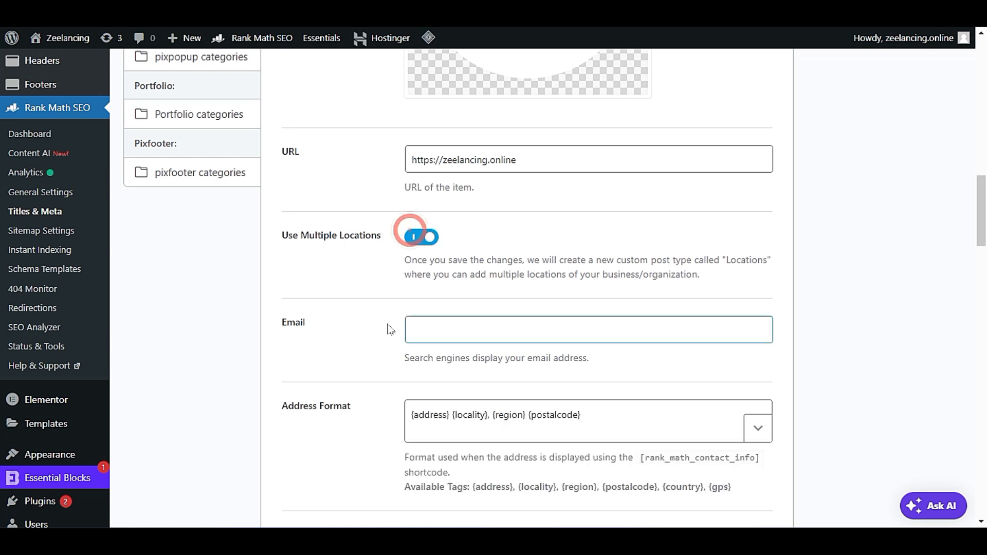
pyautogui.click(427, 248)
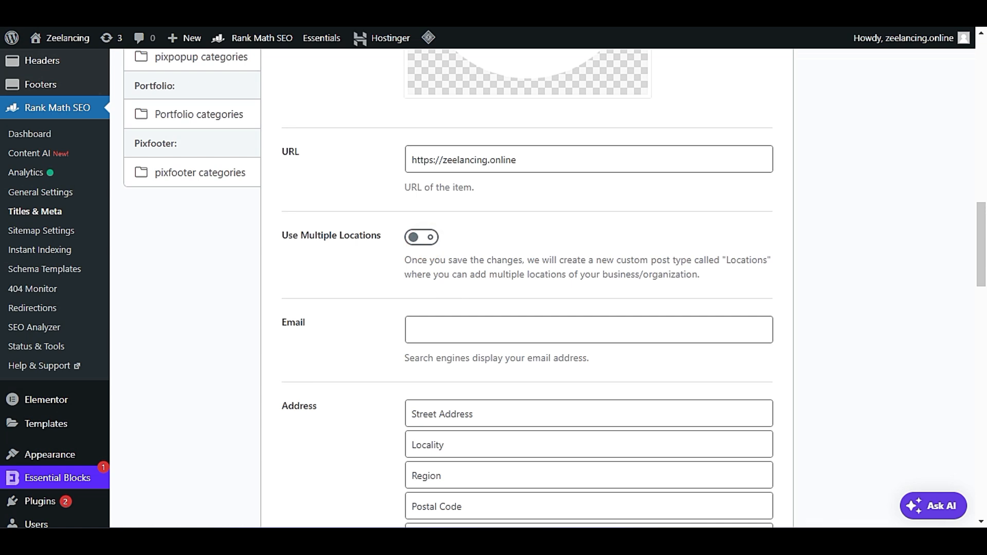
# Examine the Email field and the Address fields of the Local SEO settings, focusing on the street address.
pyautogui.scroll(-1, 492, 289)
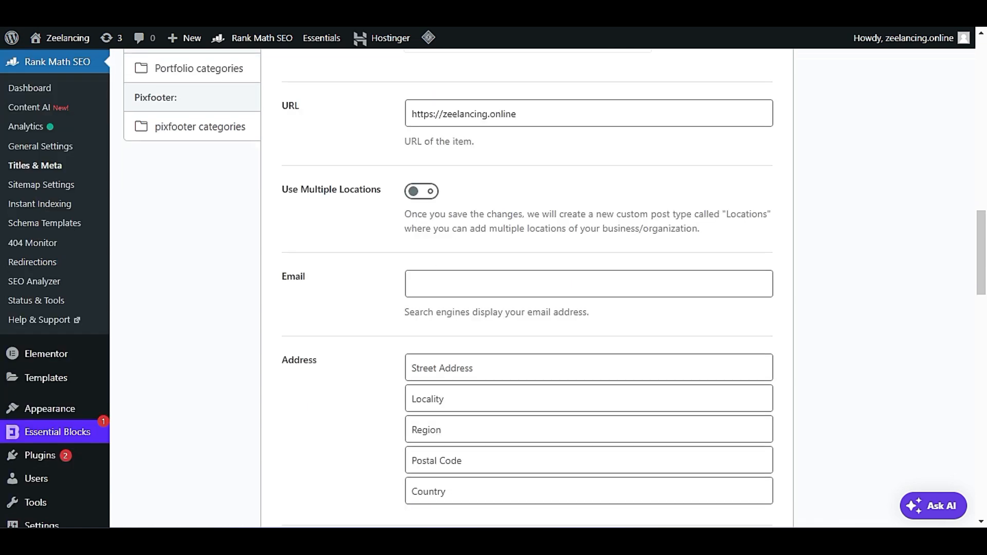
pyautogui.scroll(-1, 426, 210)
pyautogui.click(460, 233)
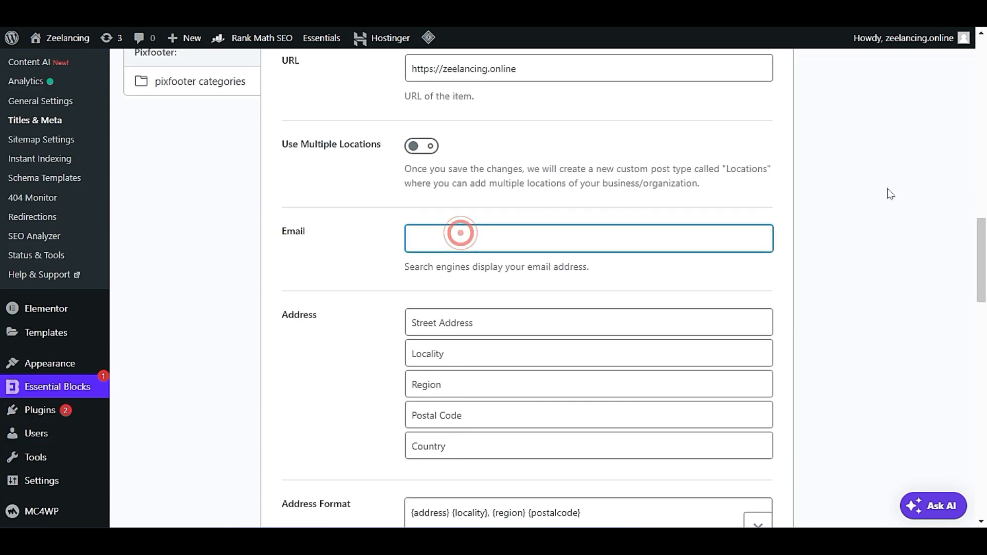
pyautogui.click(581, 233)
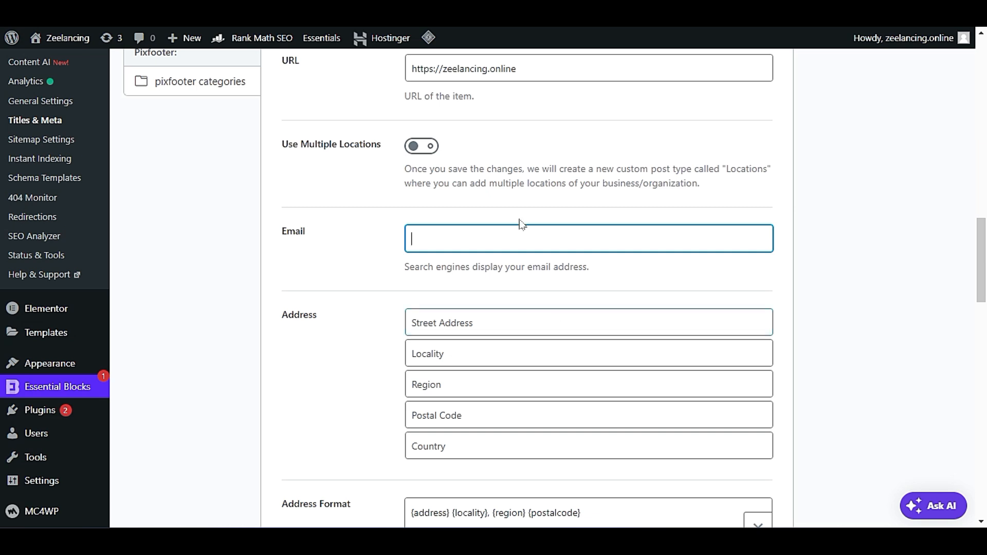
pyautogui.scroll(3, 522, 224)
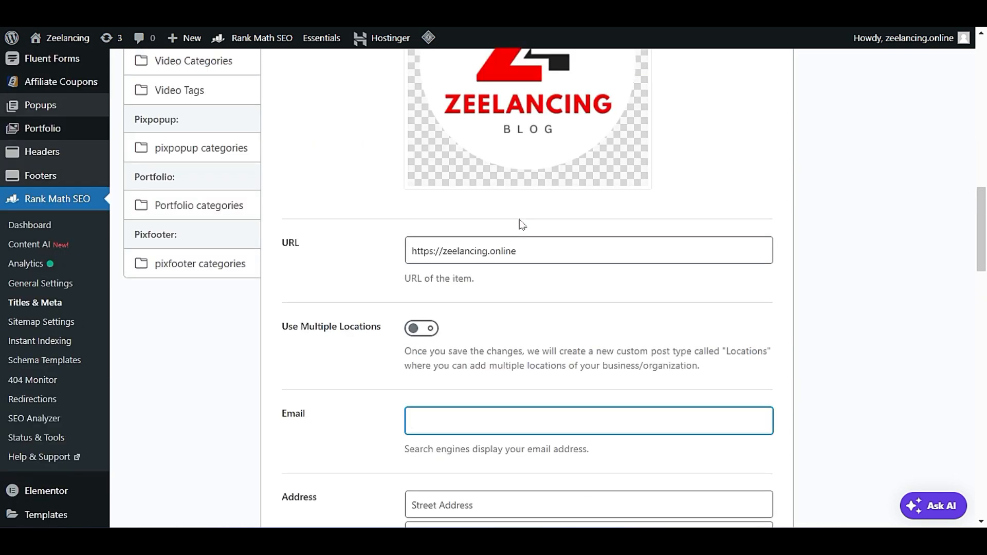
pyautogui.scroll(2, 522, 223)
pyautogui.scroll(-5, 520, 223)
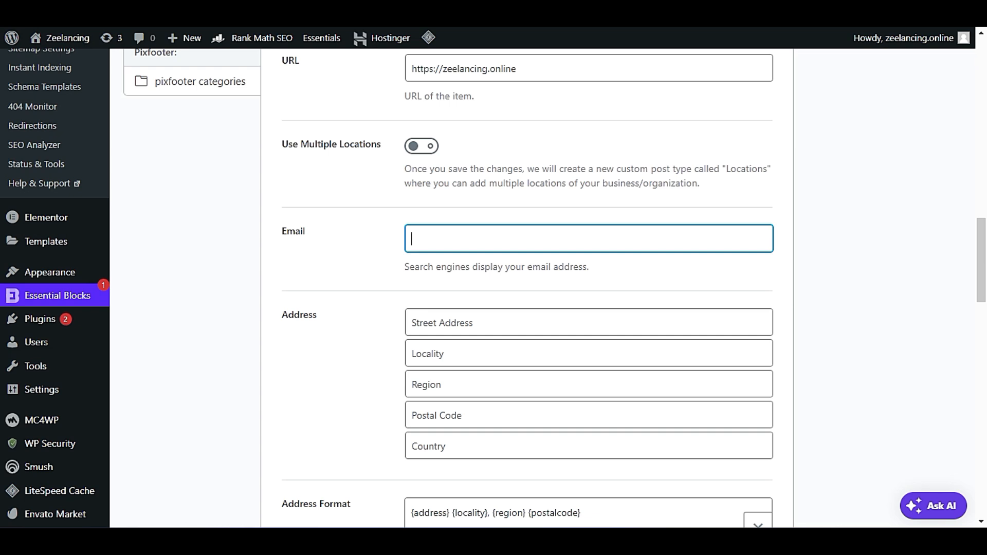
pyautogui.scroll(-2, 522, 288)
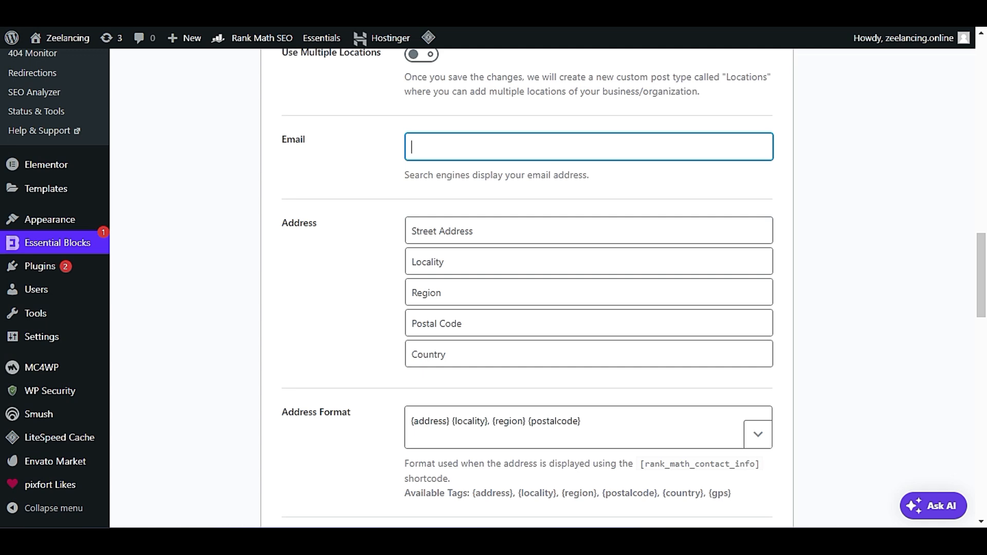
pyautogui.scroll(-1, 625, 148)
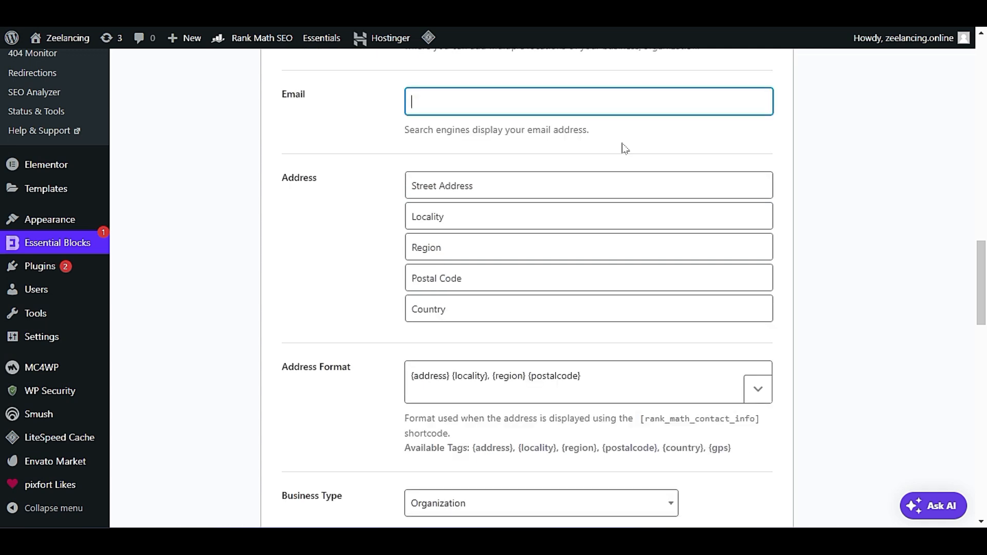
pyautogui.click(439, 191)
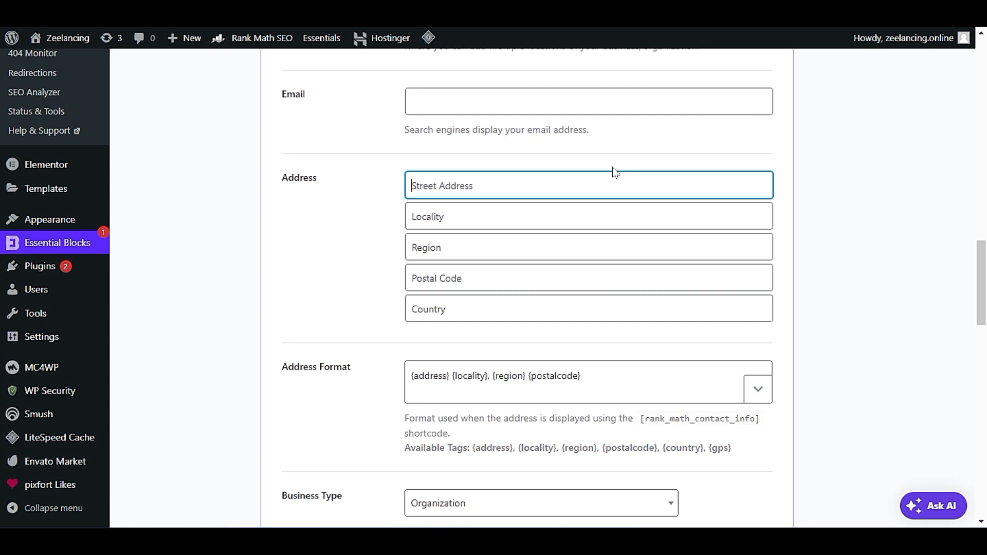
# Switch Person or Company between Person and Organization, ending on Organization, and return to the Address fields.
pyautogui.scroll(20, 615, 172)
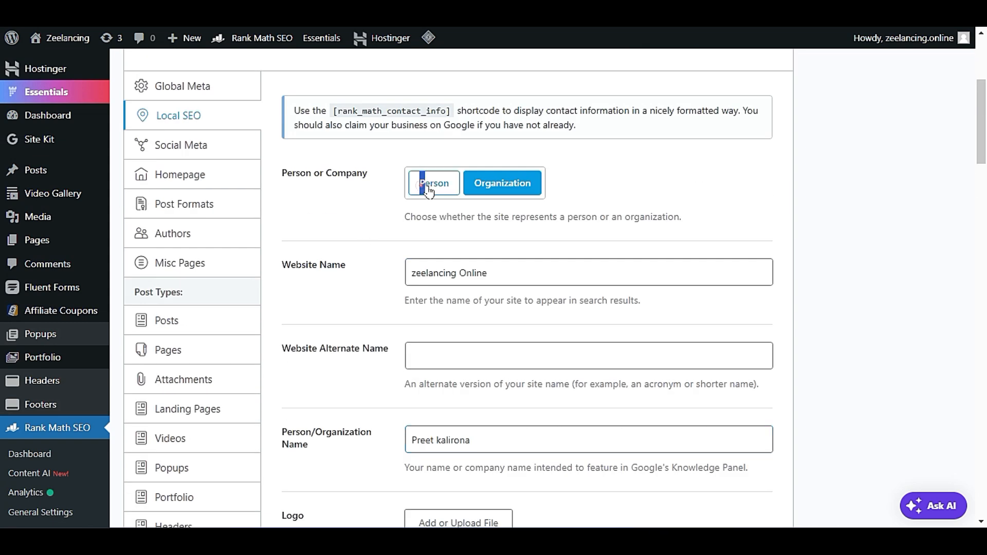
pyautogui.click(427, 183)
pyautogui.click(503, 183)
pyautogui.click(434, 183)
pyautogui.click(491, 184)
pyautogui.scroll(-15, 398, 265)
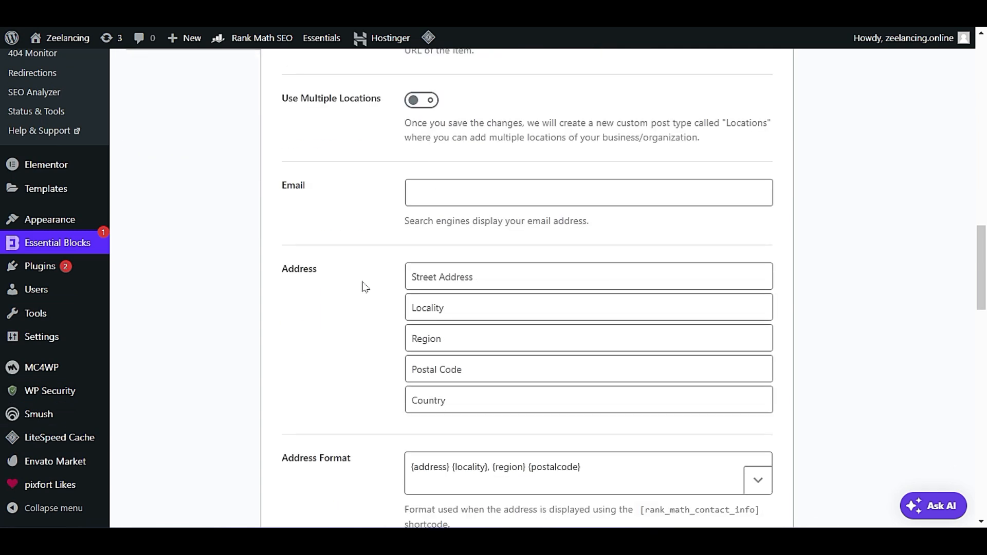
pyautogui.scroll(-2, 362, 287)
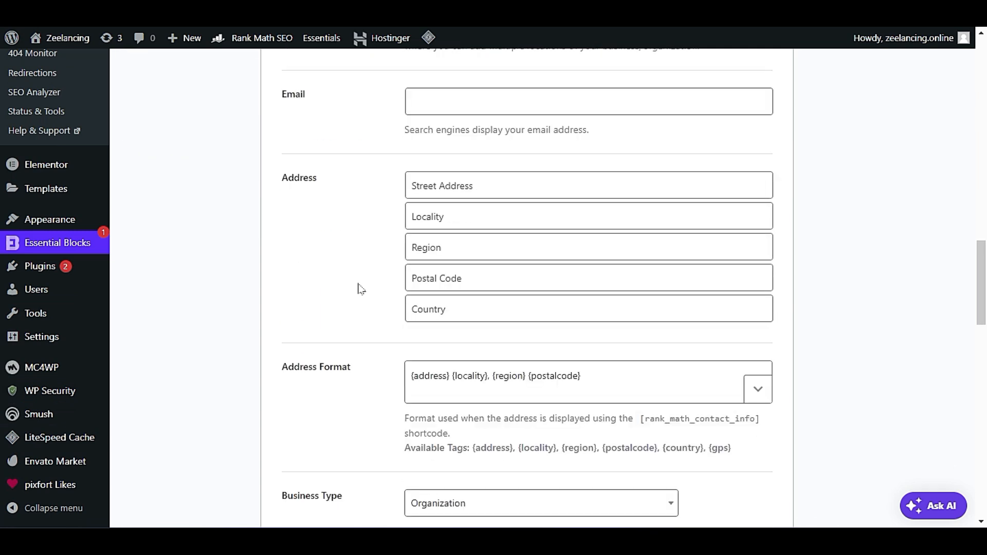
# Look through the Street Address, Locality, Region and Postal Code fields of the business address without filling them in.
pyautogui.click(478, 187)
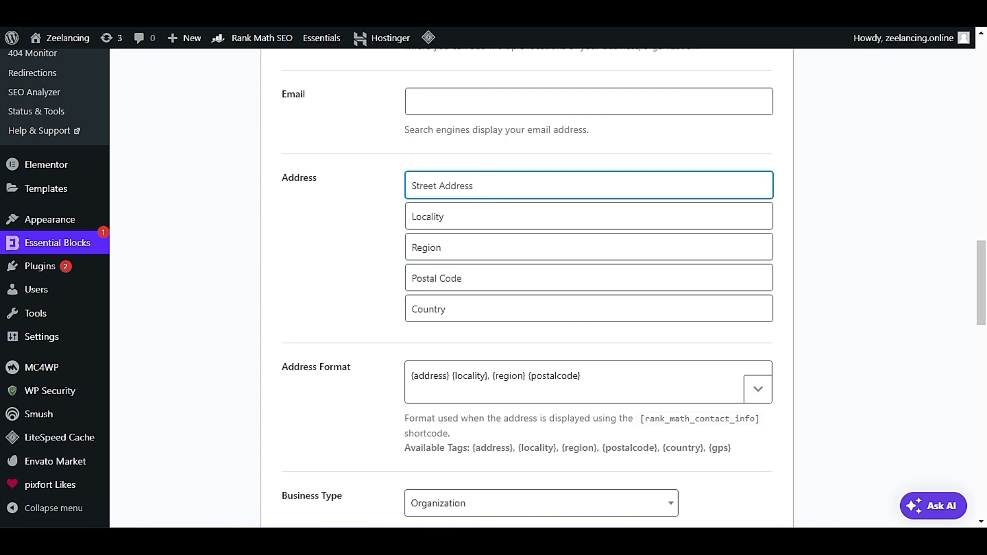
pyautogui.click(514, 207)
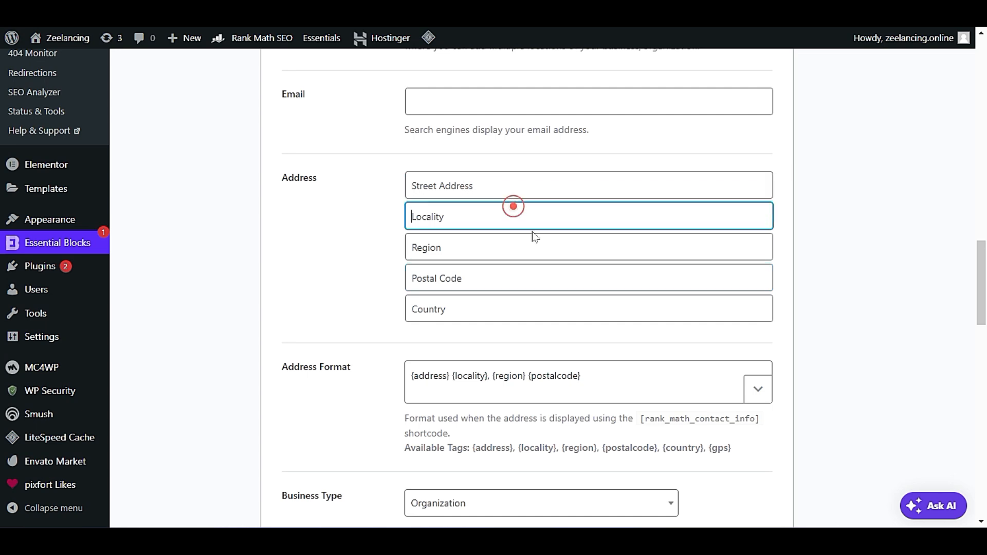
pyautogui.click(542, 250)
pyautogui.click(518, 284)
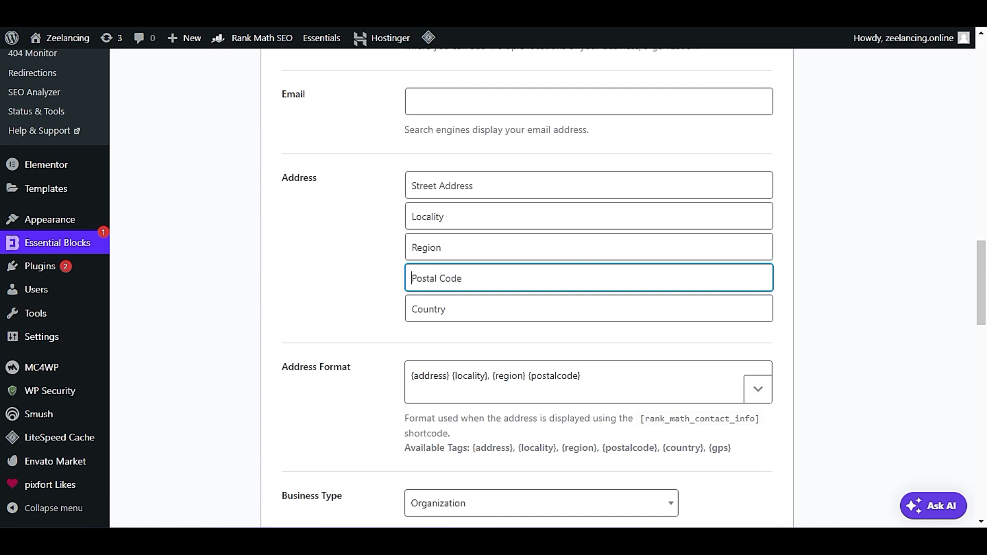
# Examine the Address Format tags and the [rank_math_contact_info] shortcode, comparing them with the Address fields above.
pyautogui.scroll(-2, 596, 340)
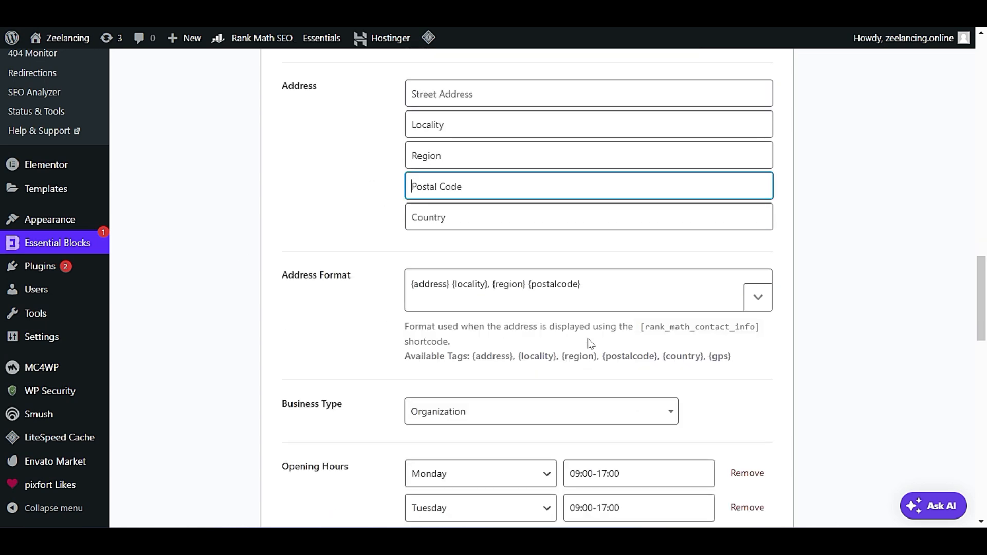
pyautogui.moveTo(603, 282); pyautogui.dragTo(400, 335)
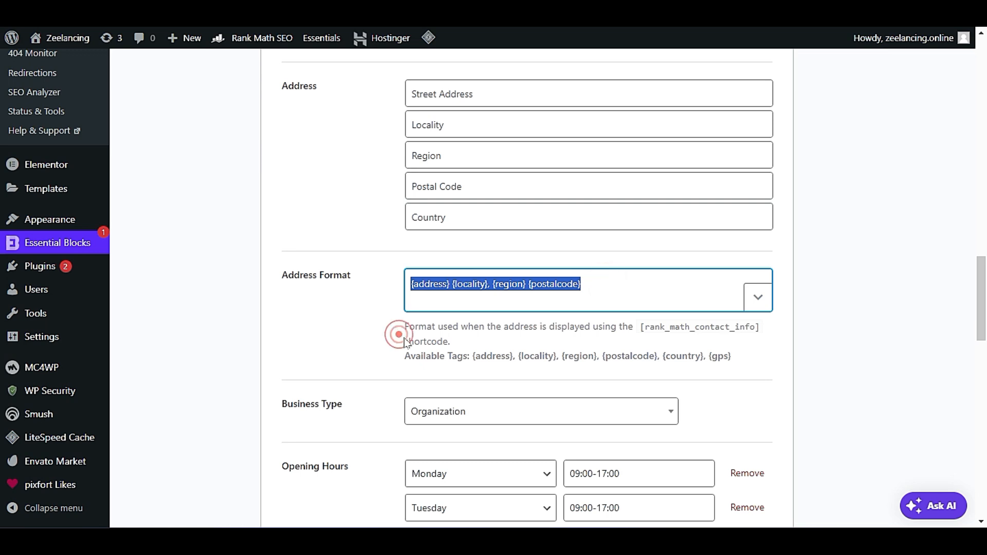
pyautogui.click(405, 340)
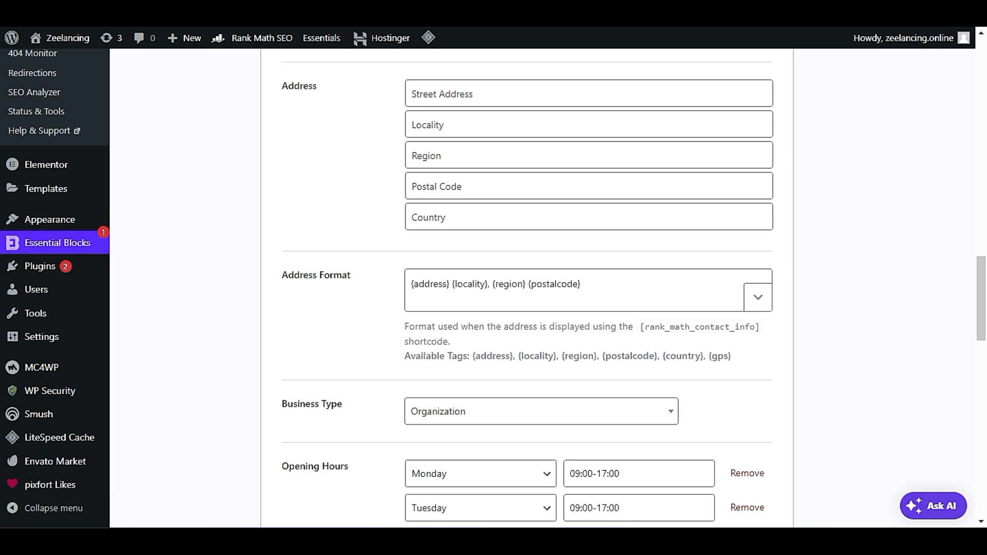
pyautogui.moveTo(765, 329); pyautogui.dragTo(642, 336)
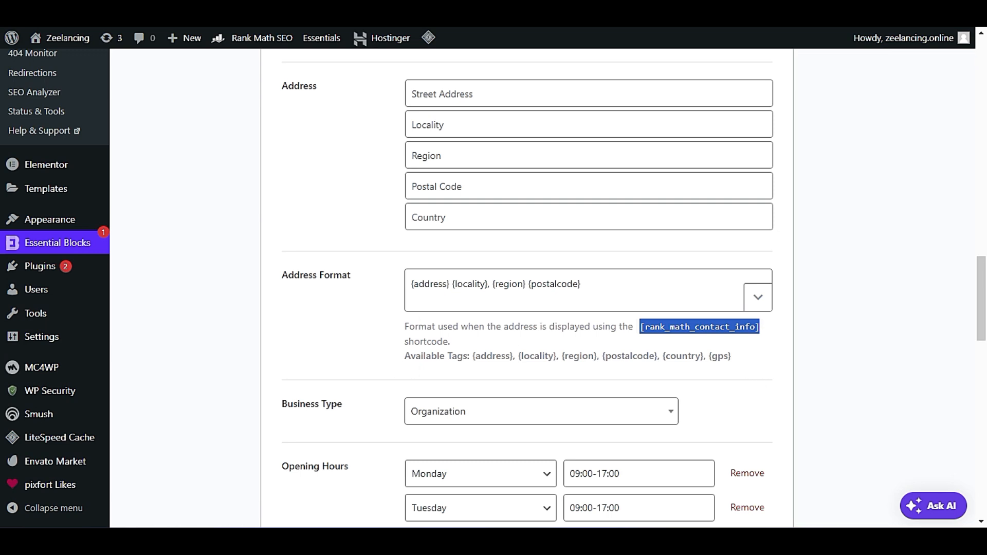
pyautogui.click(418, 282)
pyautogui.click(462, 283)
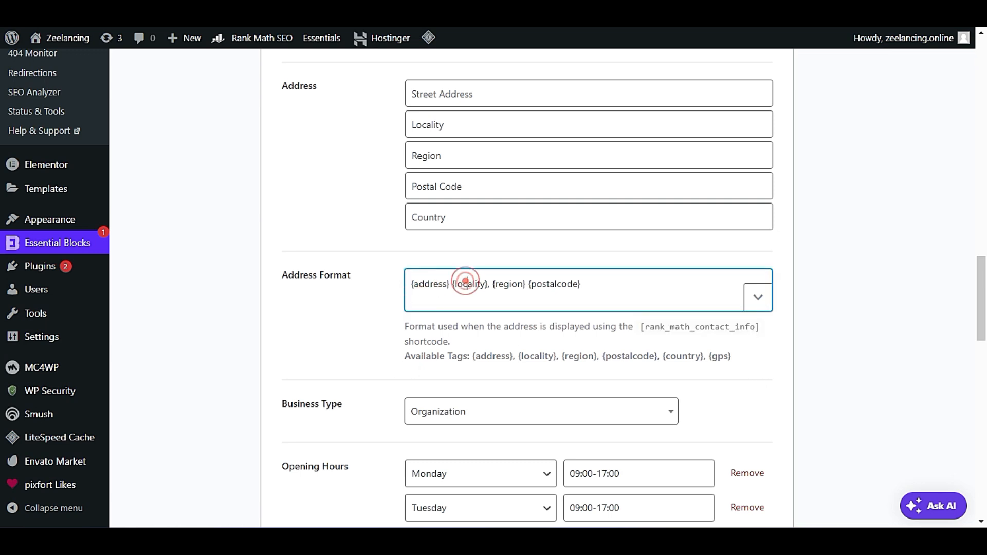
pyautogui.scroll(3, 515, 288)
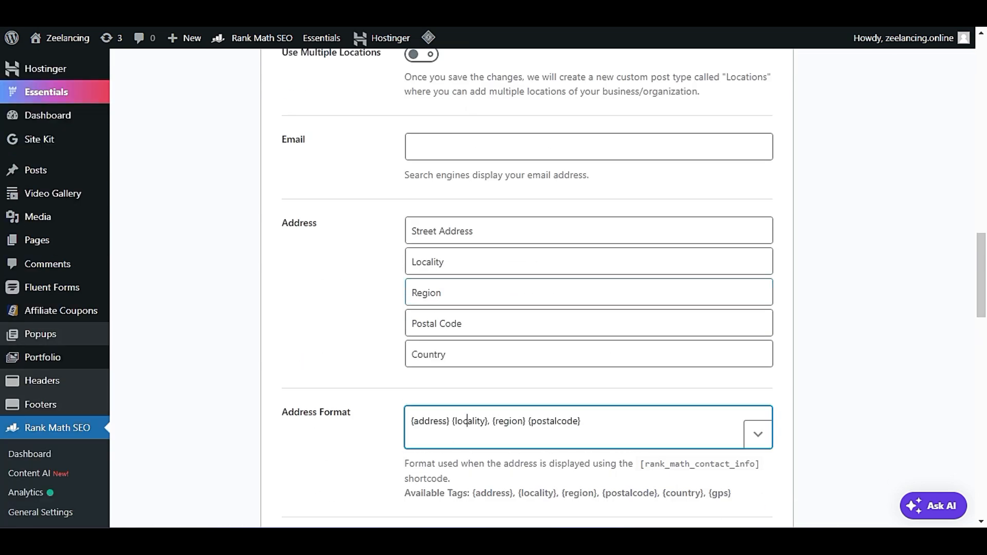
pyautogui.scroll(-2, 514, 288)
pyautogui.tripleClick(624, 335)
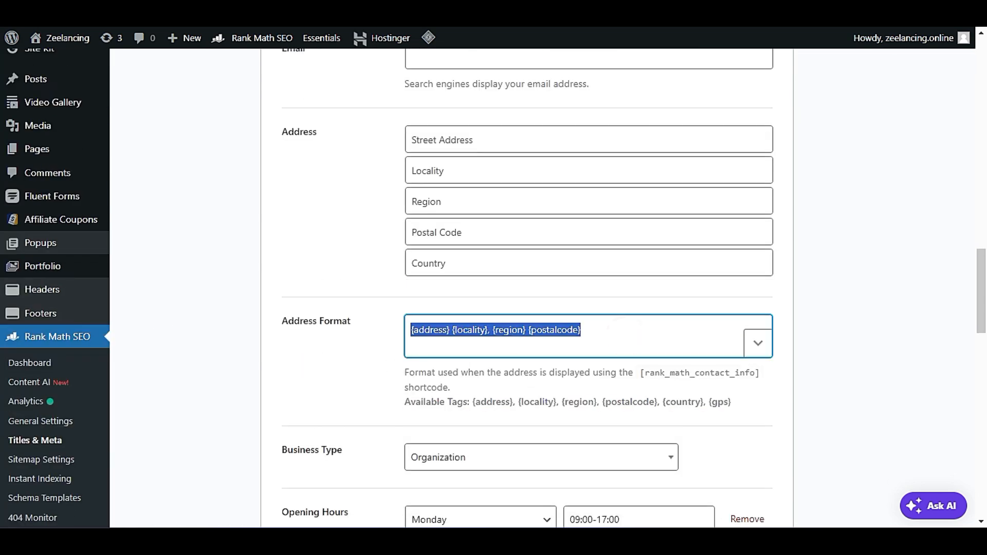
# View the preset layouts offered for the Address Format and close the list without choosing one.
pyautogui.click(757, 343)
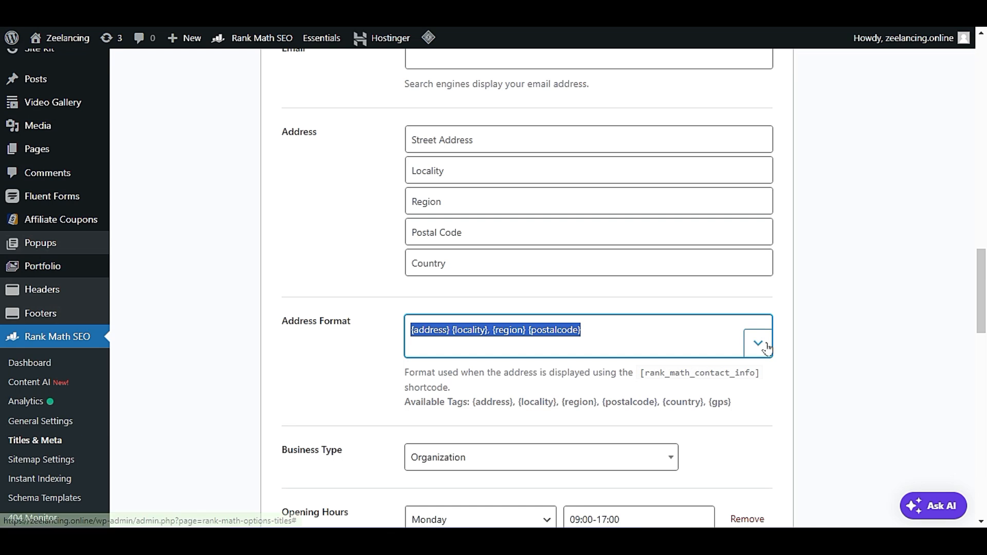
pyautogui.scroll(-2, 781, 317)
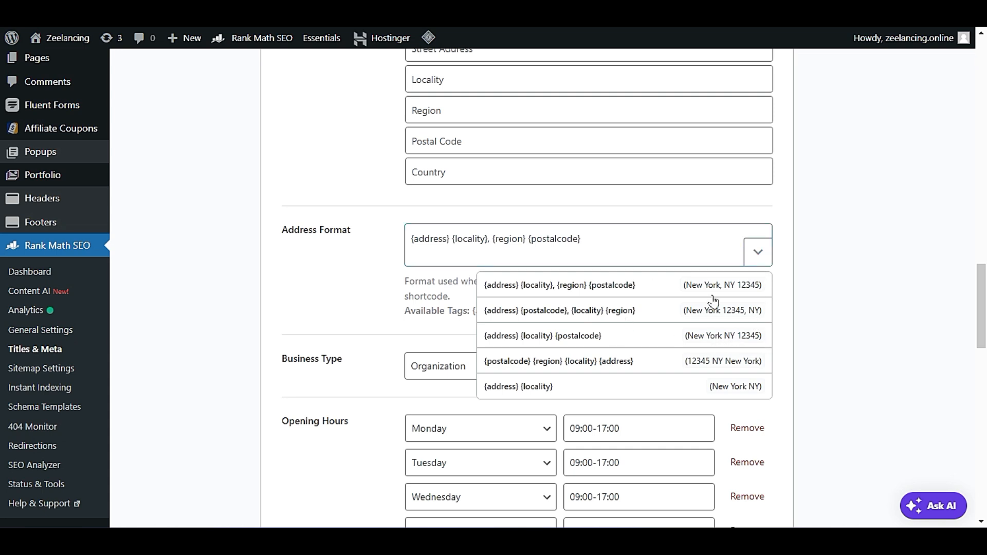
pyautogui.scroll(-1, 631, 348)
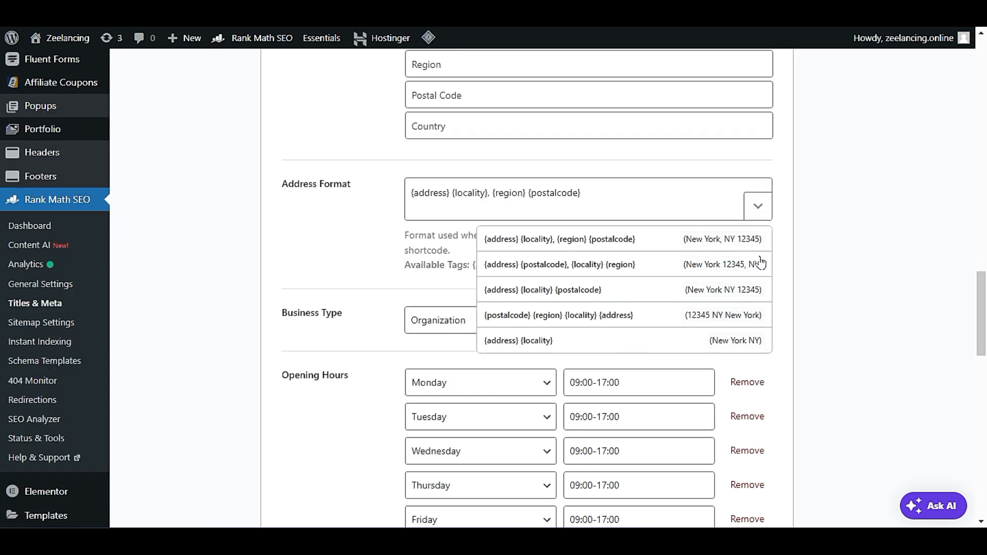
pyautogui.click(389, 269)
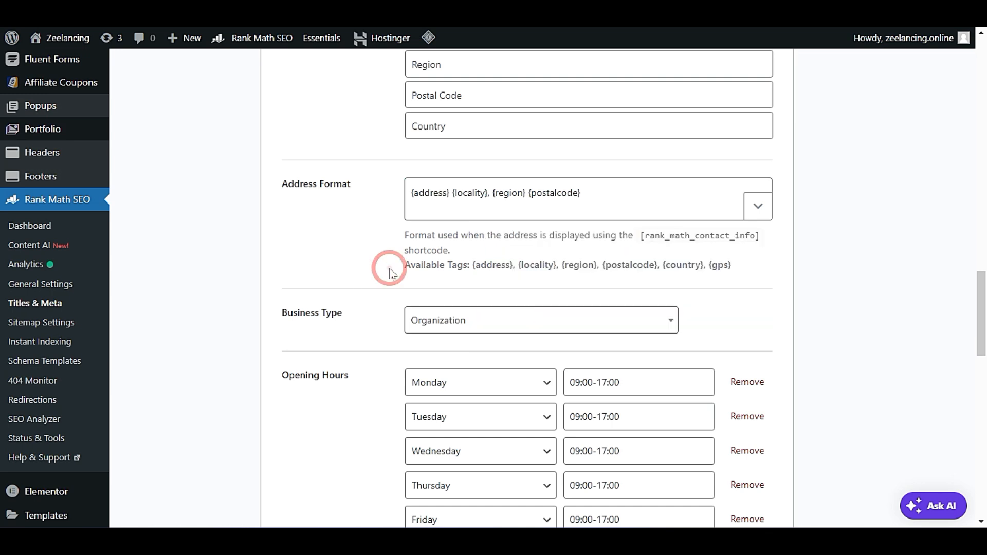
# Browse the Business Type options from Organization through to Workers Union and close the list, keeping Organization.
pyautogui.scroll(-3, 391, 272)
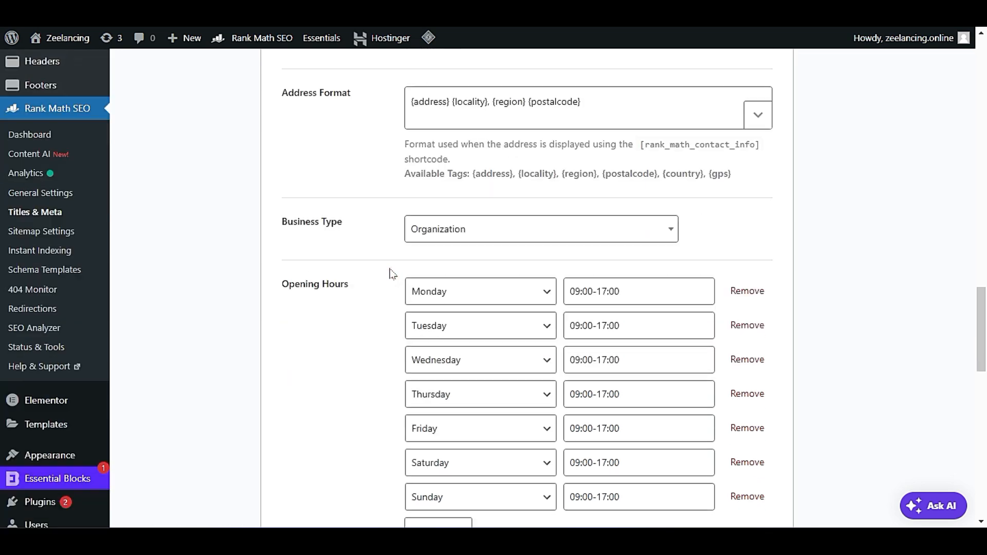
pyautogui.click(465, 188)
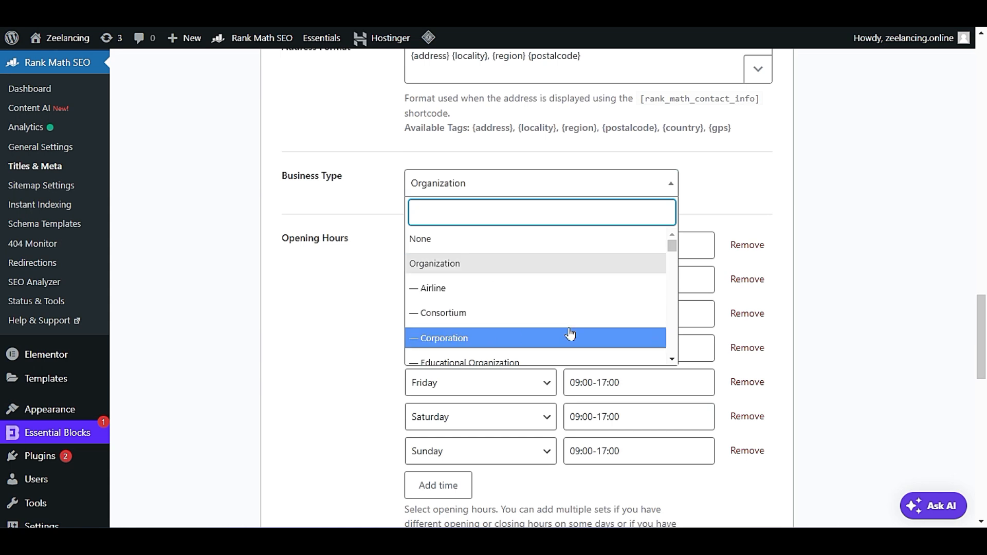
pyautogui.scroll(-2, 529, 329)
pyautogui.scroll(-6, 529, 329)
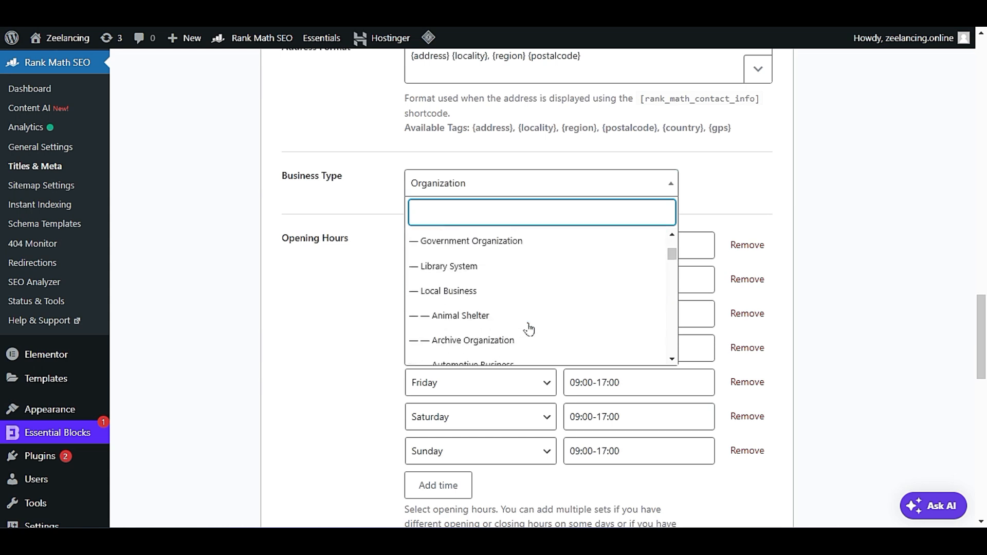
pyautogui.scroll(-2, 529, 329)
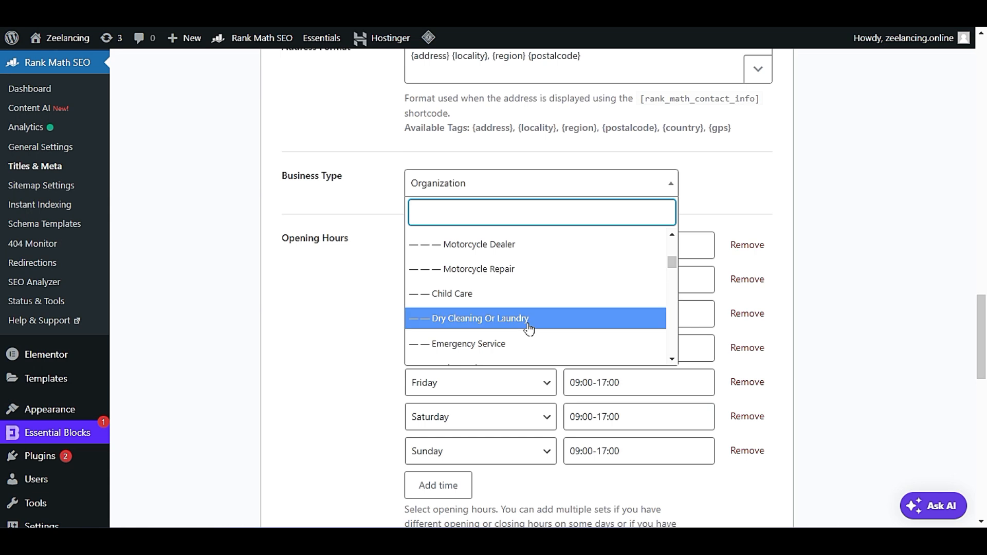
pyautogui.scroll(4, 530, 329)
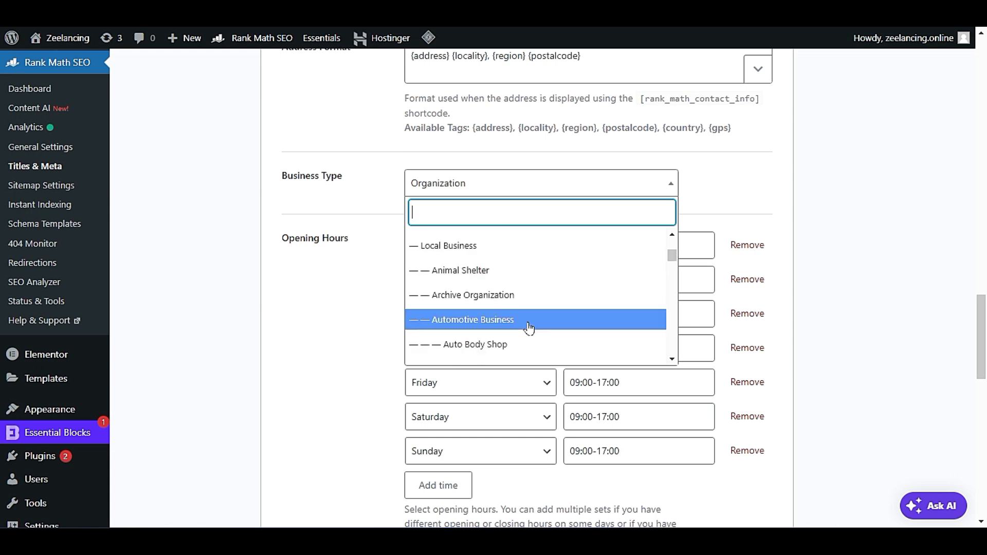
pyautogui.scroll(-5, 530, 330)
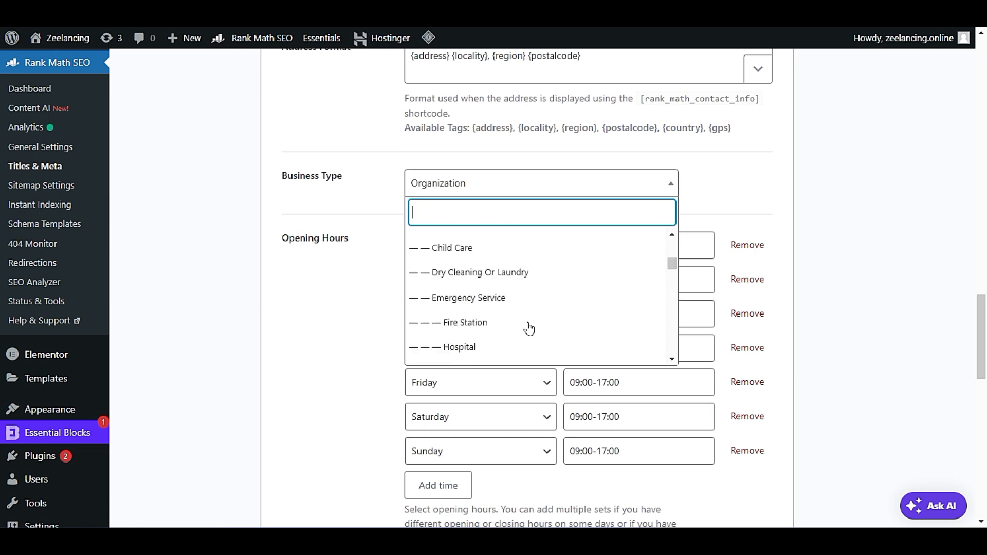
pyautogui.scroll(2, 529, 329)
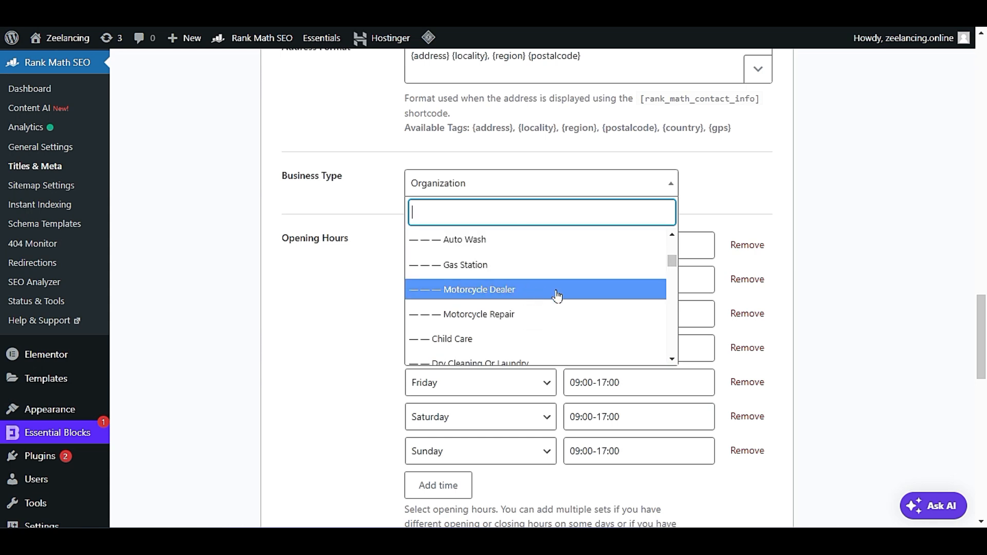
pyautogui.scroll(-2, 557, 297)
pyautogui.scroll(-3, 558, 294)
pyautogui.scroll(-3, 559, 294)
pyautogui.scroll(1, 557, 296)
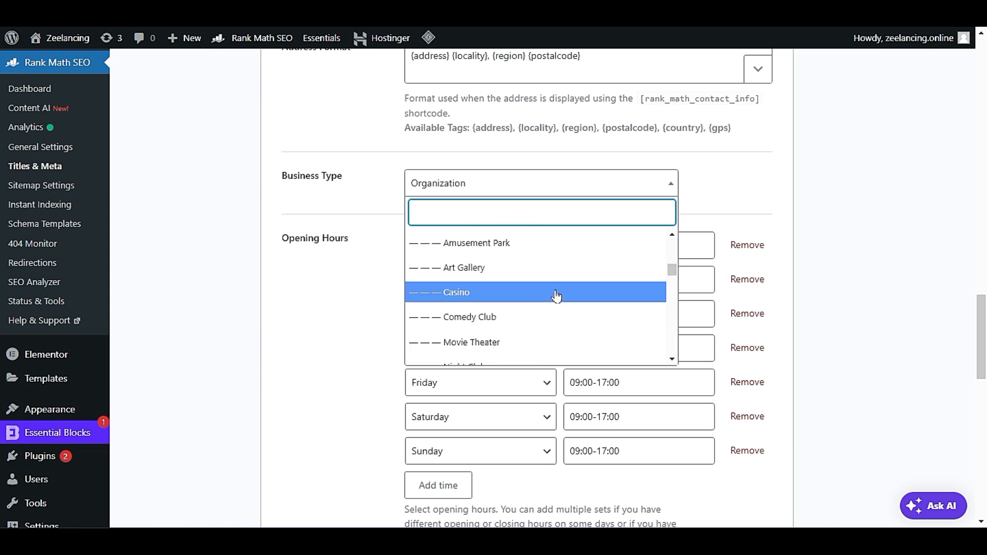
pyautogui.scroll(-3, 557, 296)
pyautogui.scroll(-2, 557, 296)
pyautogui.scroll(-8, 557, 297)
pyautogui.scroll(-2, 556, 296)
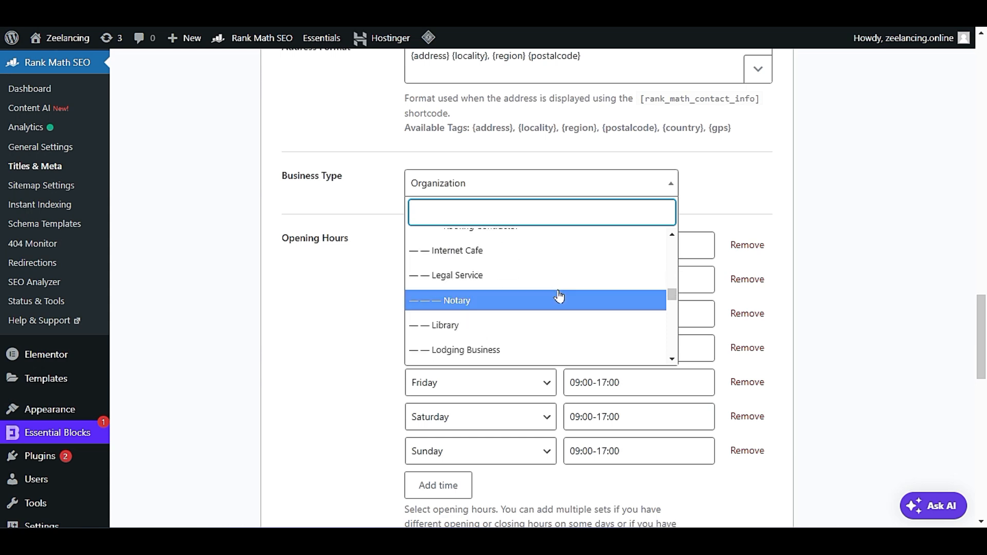
pyautogui.scroll(-5, 474, 283)
pyautogui.scroll(-10, 488, 300)
pyautogui.scroll(-8, 487, 300)
pyautogui.scroll(-10, 486, 300)
pyautogui.scroll(-4, 485, 301)
pyautogui.scroll(4, 485, 302)
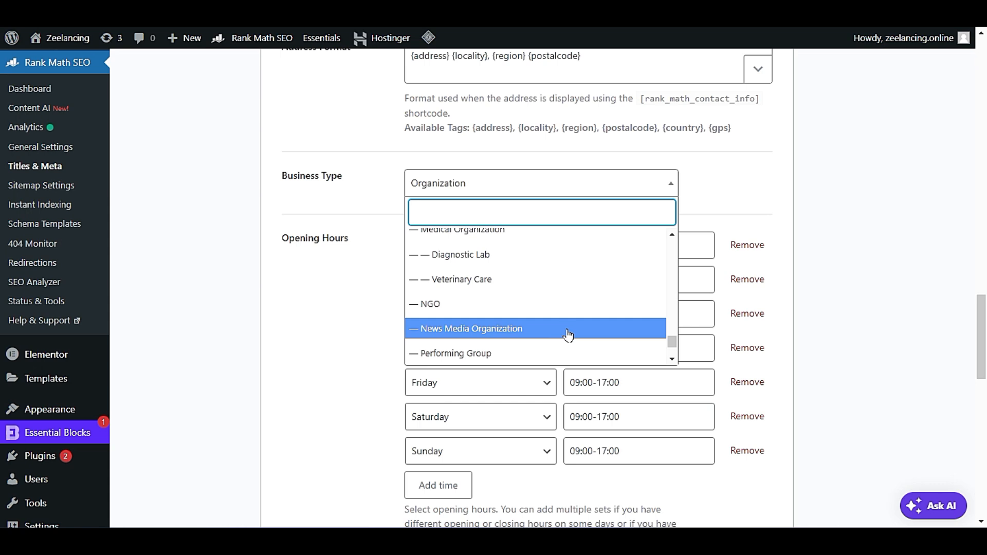
pyautogui.scroll(-5, 568, 335)
pyautogui.scroll(-1, 540, 304)
pyautogui.scroll(3, 541, 307)
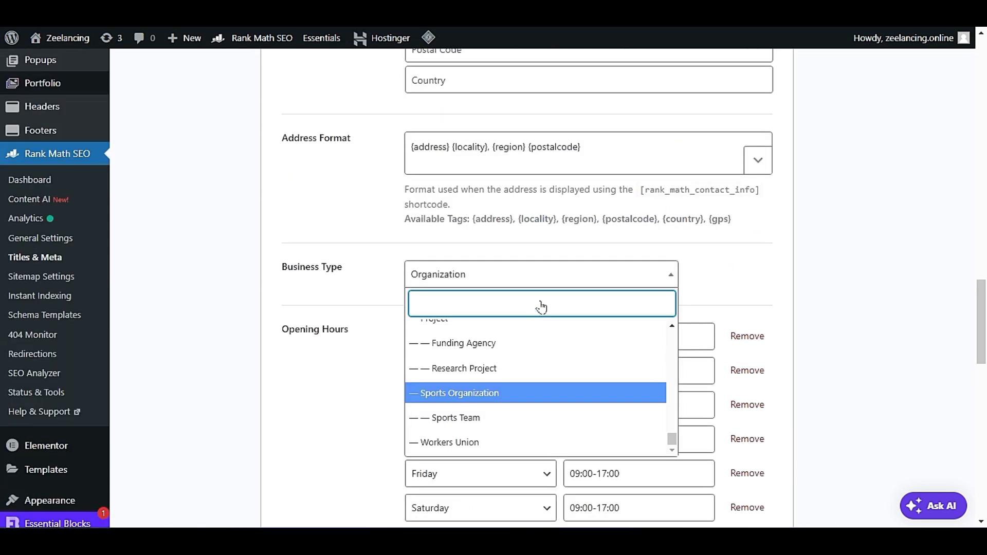
pyautogui.click(373, 337)
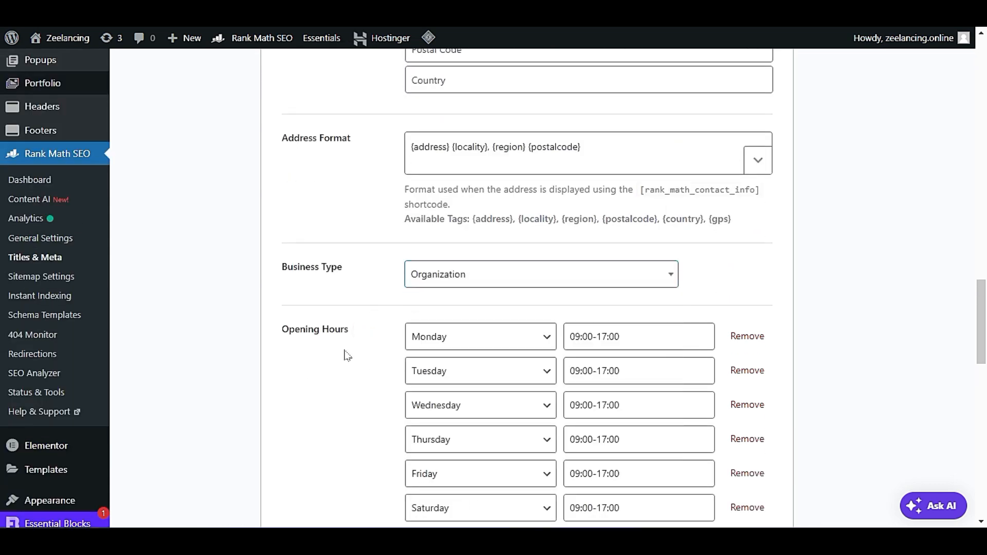
# Check the Opening Hours rows, looking at Monday's time range and the day choices for Monday and Sunday.
pyautogui.scroll(-2, 347, 356)
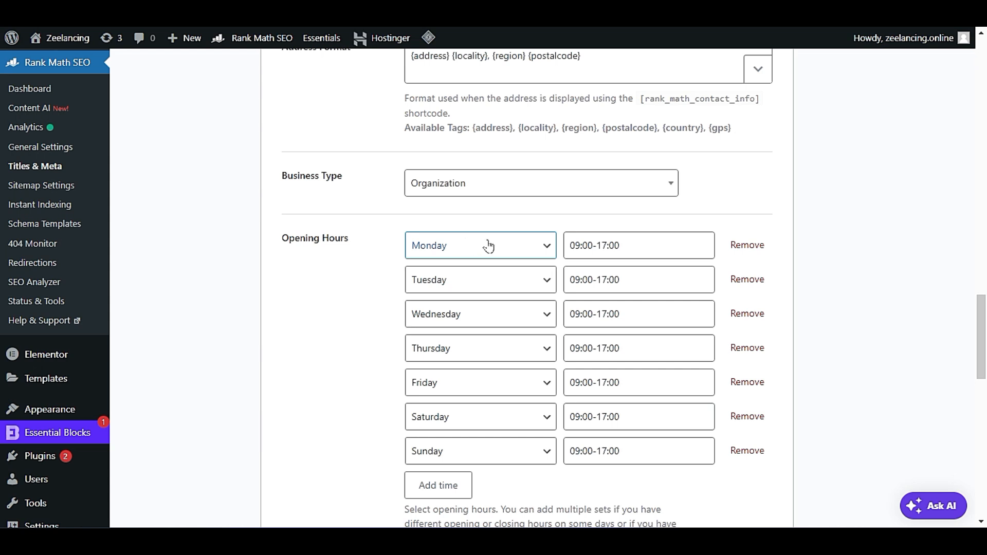
pyautogui.click(603, 246)
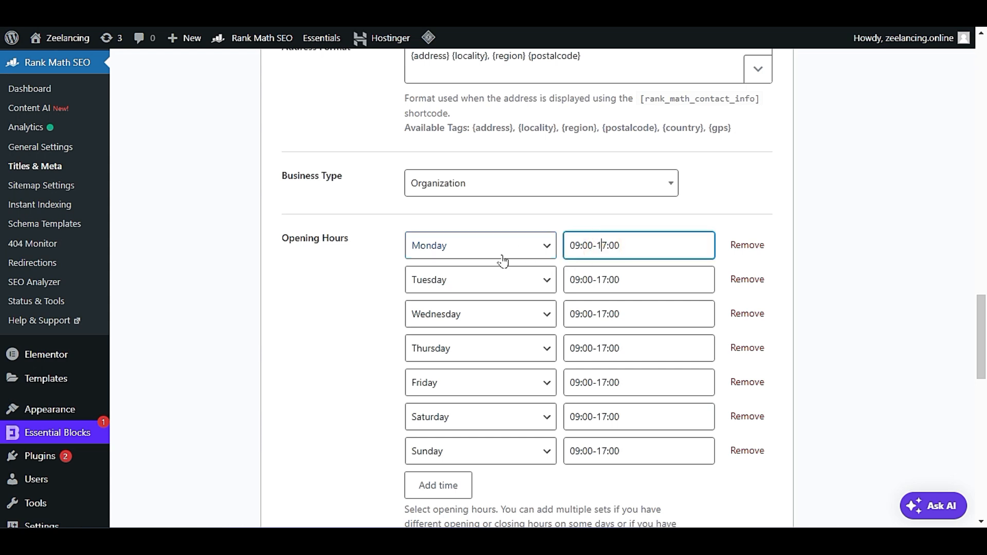
pyautogui.click(447, 254)
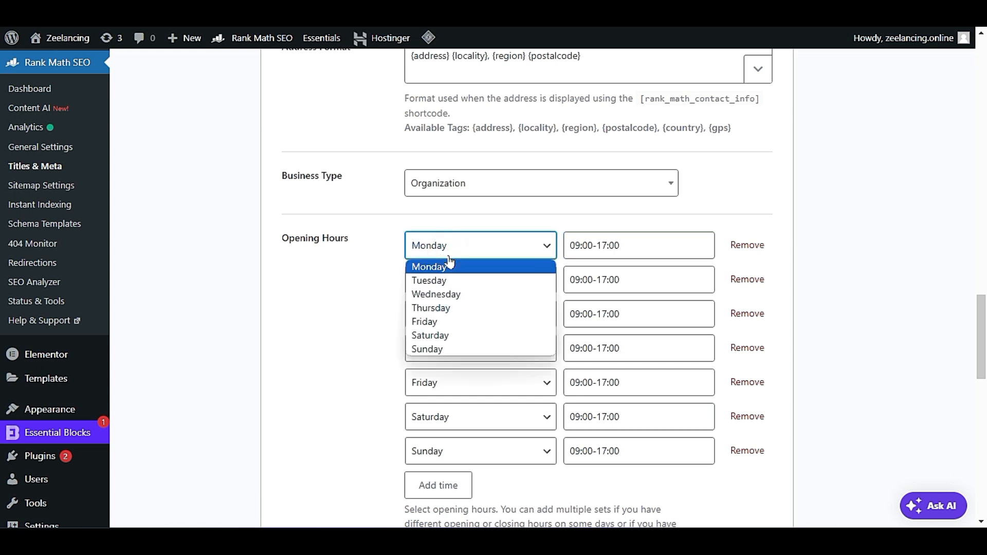
pyautogui.click(357, 267)
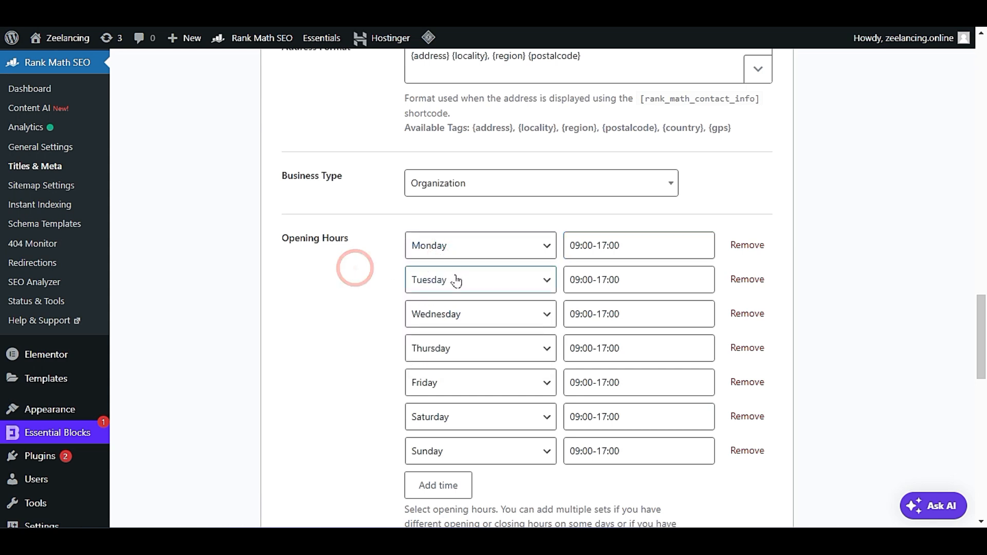
pyautogui.scroll(-1, 485, 469)
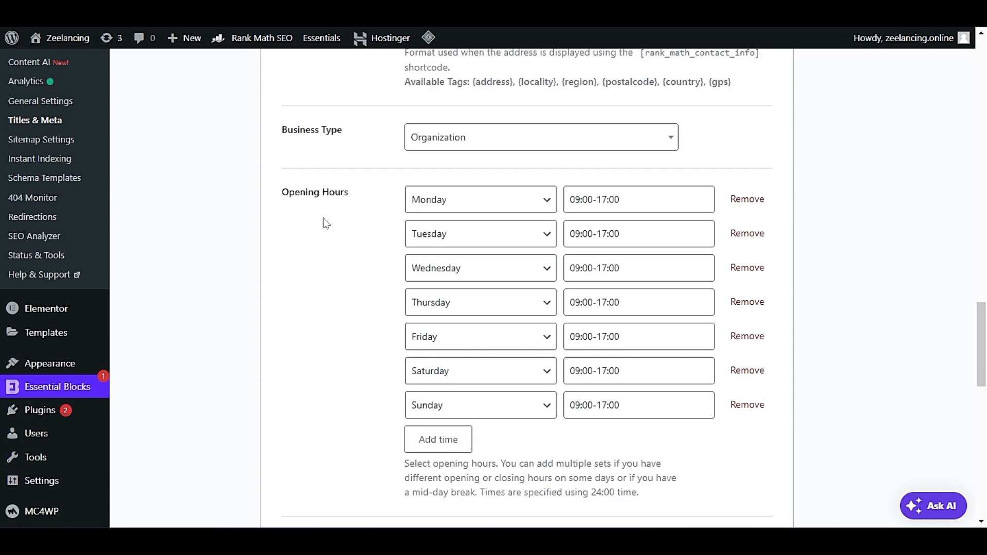
pyautogui.click(518, 409)
pyautogui.click(517, 407)
pyautogui.click(324, 357)
# Clear the time range in Sunday's Opening Hours row.
pyautogui.scroll(-2, 324, 357)
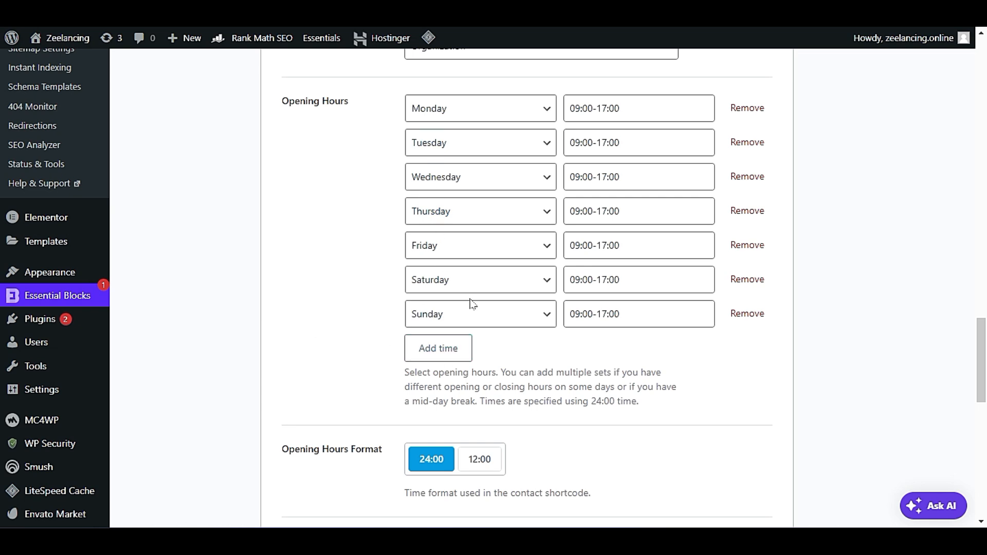
pyautogui.click(591, 314)
pyautogui.click(649, 313)
pyautogui.moveTo(633, 314); pyautogui.dragTo(482, 325)
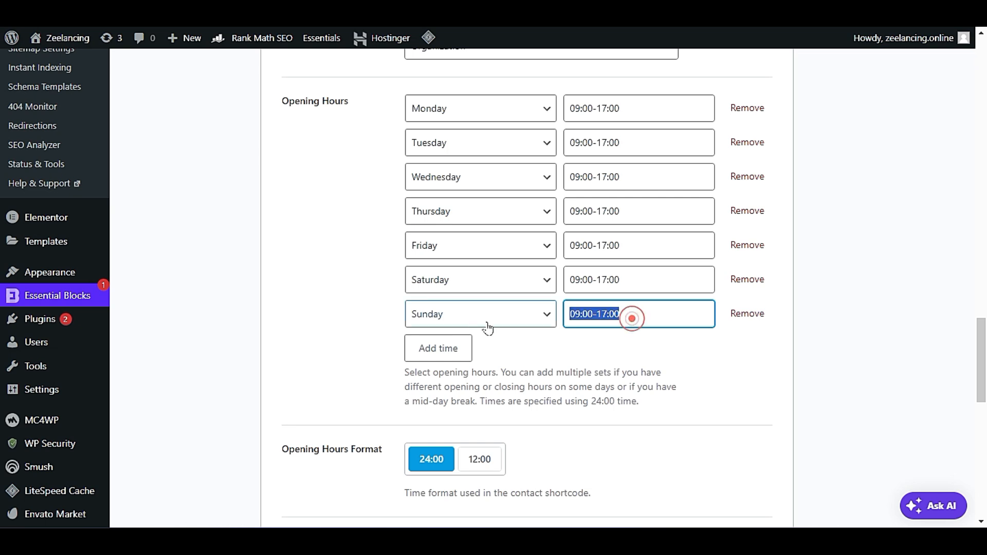
pyautogui.press('BackSpace')
pyautogui.click(555, 348)
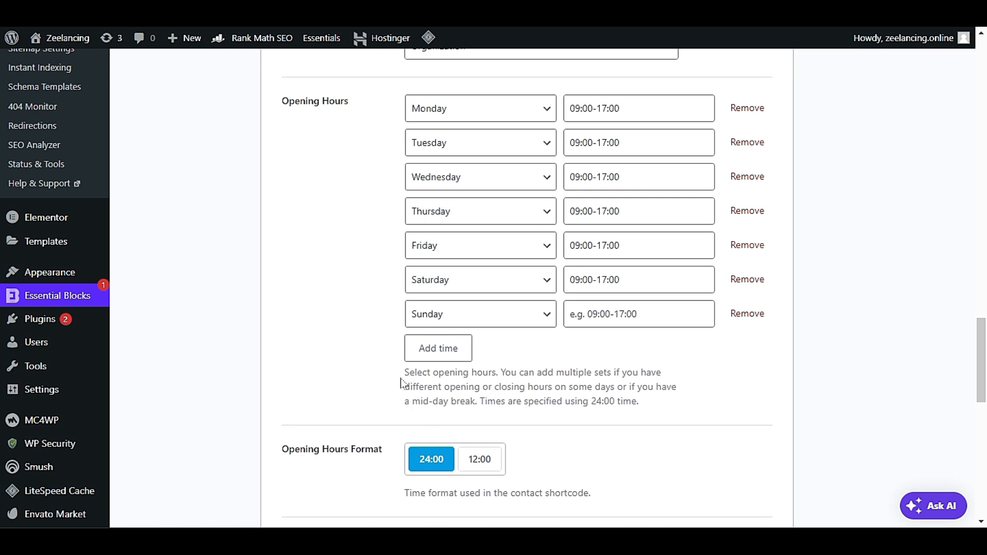
# Read the Opening Hours description about adding multiple sets of opening hours.
pyautogui.moveTo(405, 373); pyautogui.dragTo(626, 373)
pyautogui.click(508, 385)
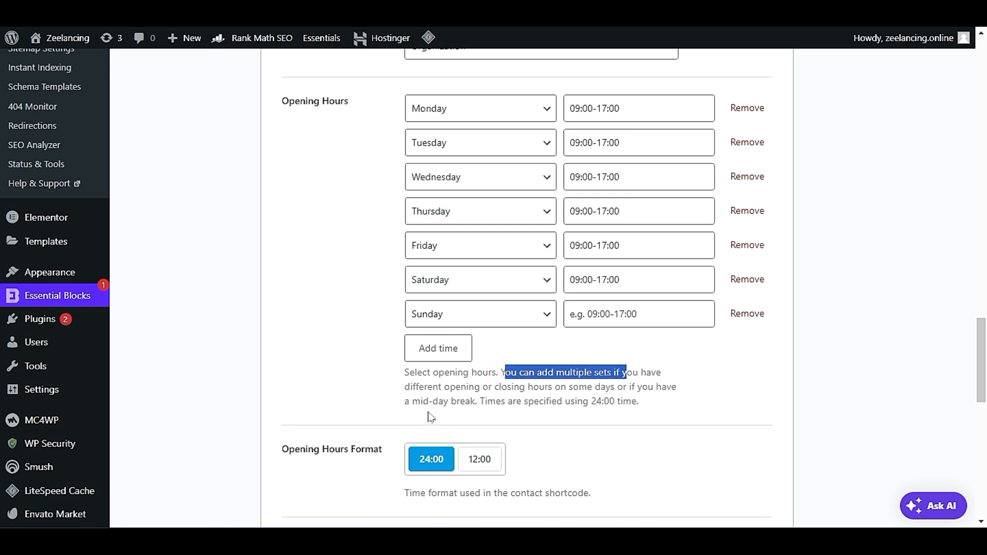
# Copy 24:00 from the Opening Hours description and paste it as Sunday's time in Opening Hours.
pyautogui.moveTo(408, 387); pyautogui.dragTo(499, 387)
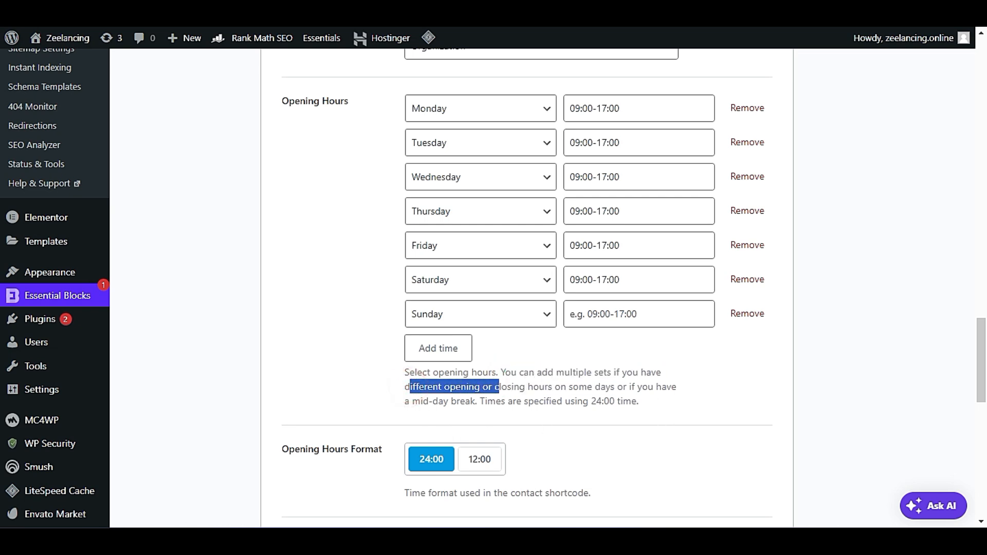
pyautogui.click(558, 380)
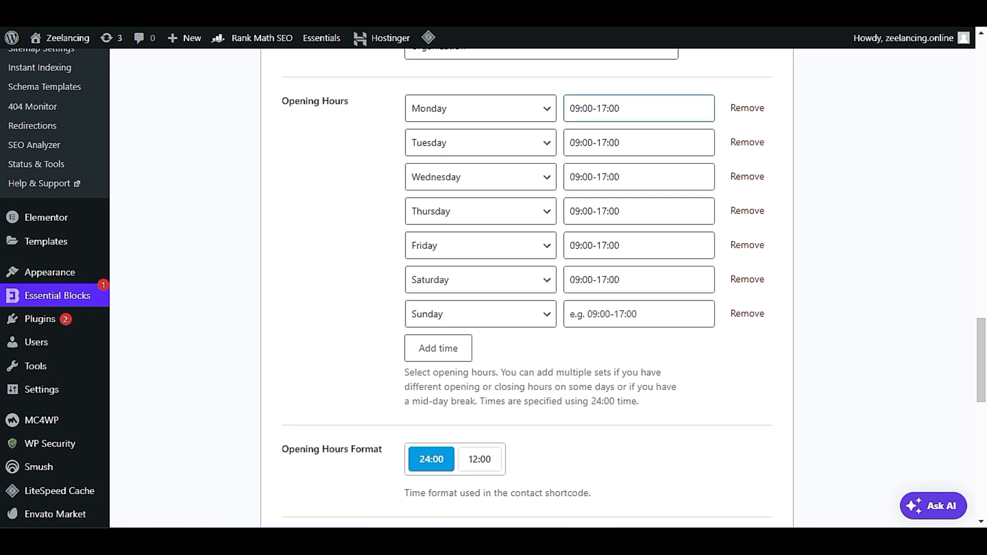
pyautogui.moveTo(596, 402)
pyautogui.mouseDown()
pyautogui.moveTo(614, 402)
pyautogui.moveTo(590, 403)
pyautogui.mouseUp()
pyautogui.hotkey('ctrl', 'c')
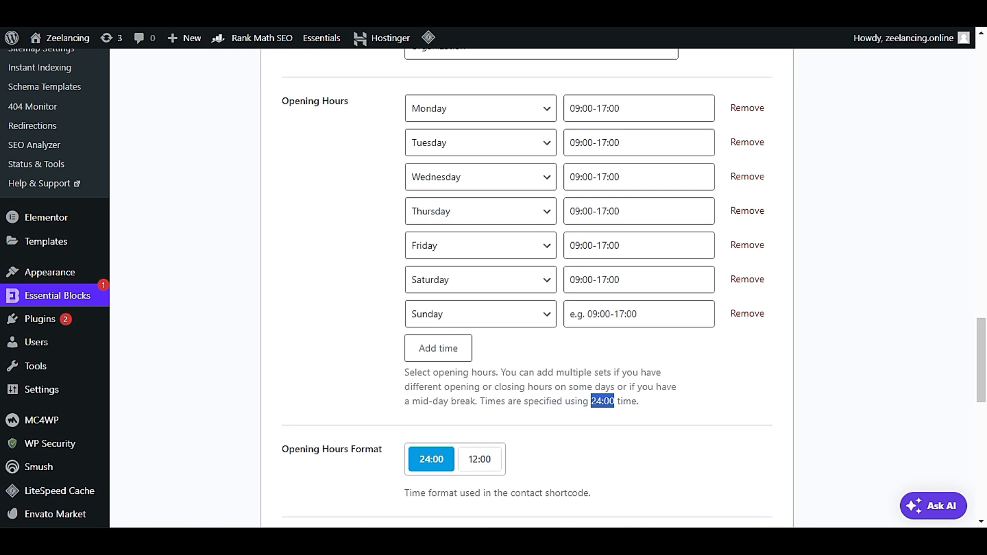
pyautogui.click(618, 312)
pyautogui.hotkey('ctrl', 'v')
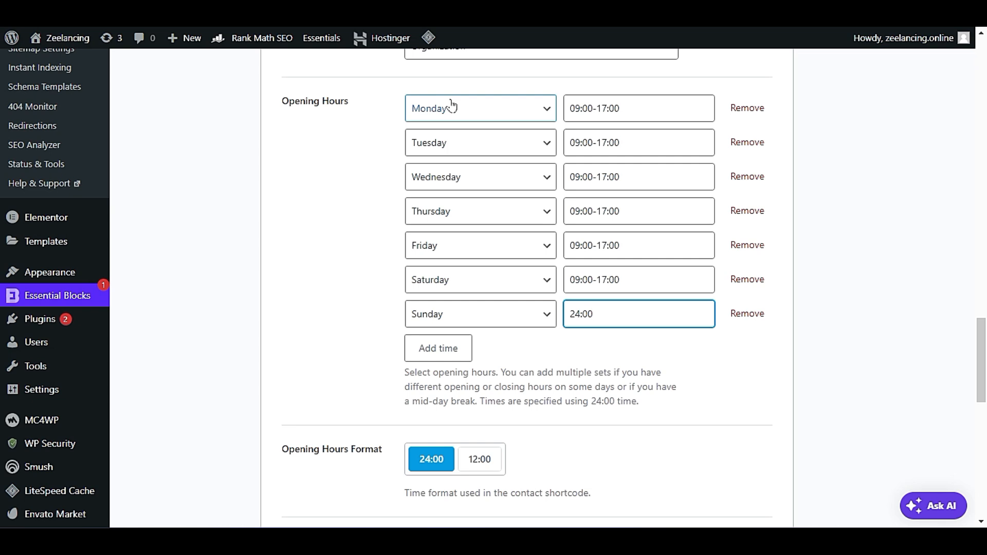
# Compare the closing time in Monday's Opening Hours range with the time entered for Sunday.
pyautogui.click(576, 107)
pyautogui.moveTo(624, 108); pyautogui.dragTo(596, 108)
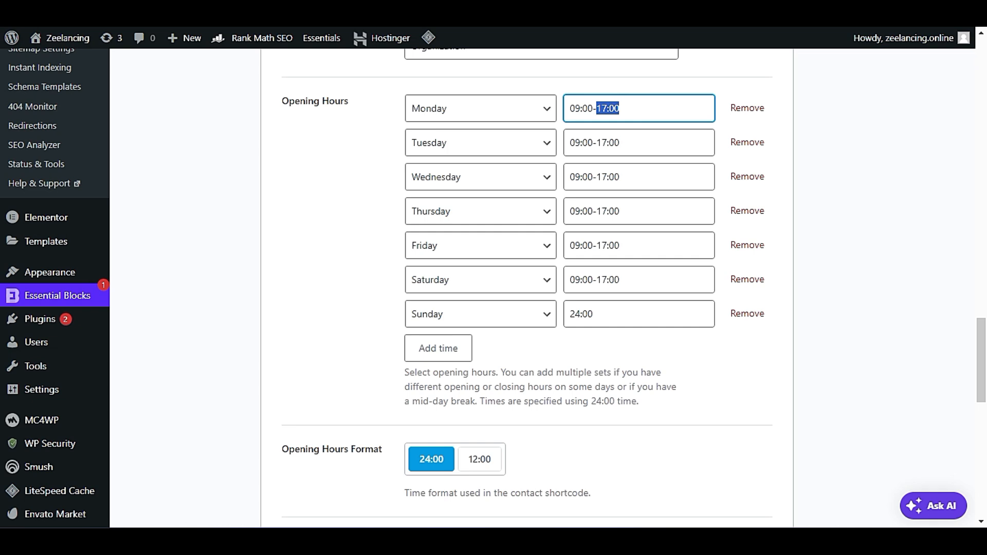
pyautogui.click(627, 106)
pyautogui.moveTo(628, 107); pyautogui.dragTo(603, 108)
pyautogui.moveTo(613, 314); pyautogui.dragTo(569, 336)
pyautogui.click(569, 336)
pyautogui.doubleClick(598, 318)
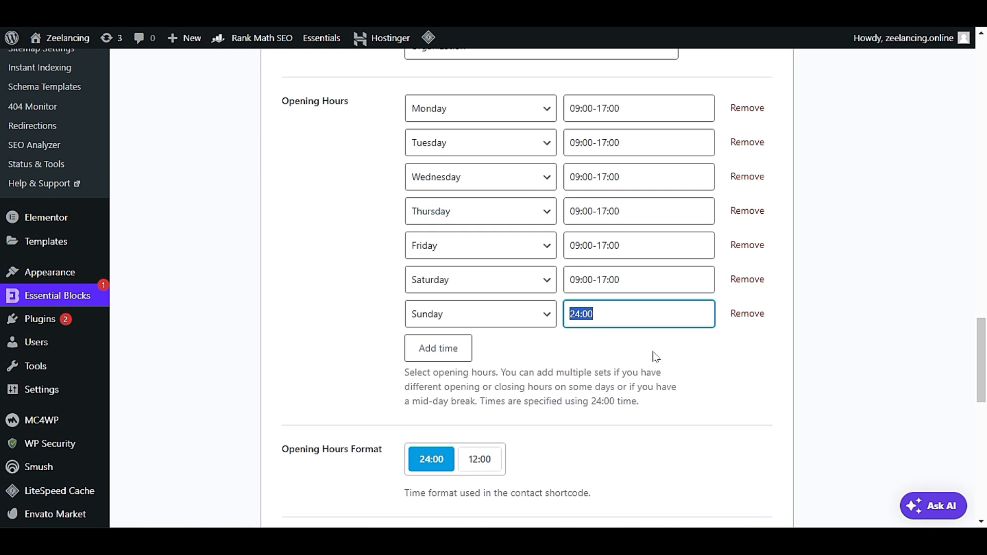
# Switch the Opening Hours Format to 12:00 and return it to 24:00.
pyautogui.scroll(-1, 656, 358)
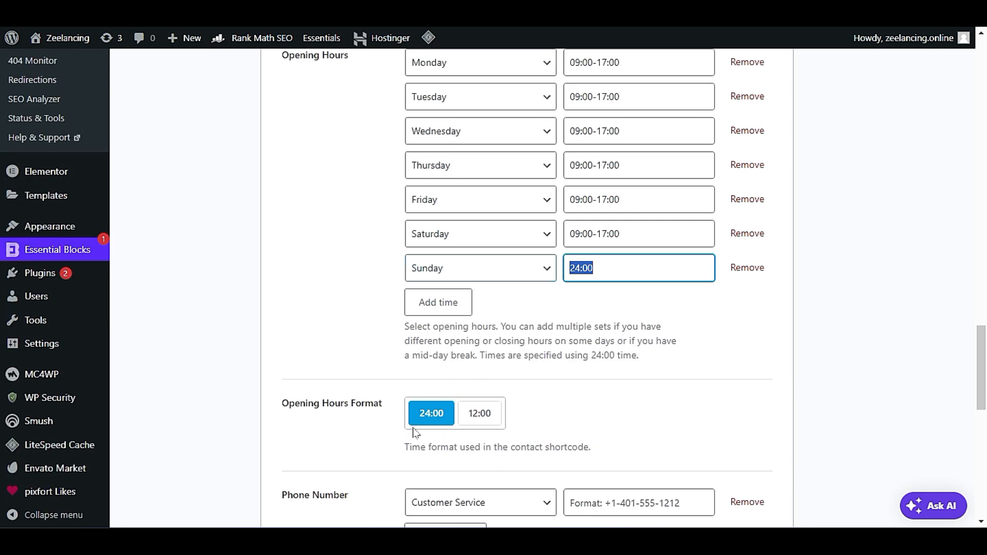
pyautogui.click(469, 414)
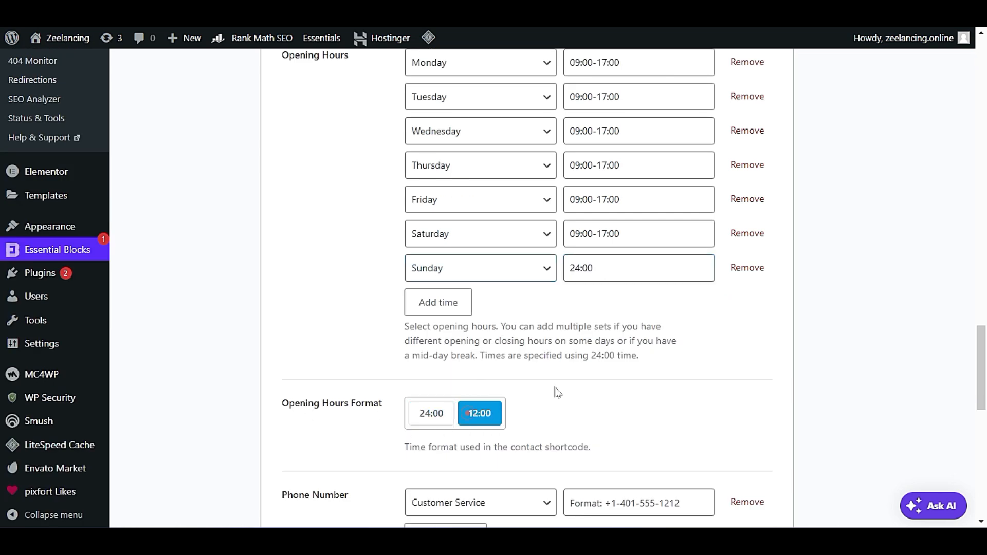
pyautogui.click(480, 413)
pyautogui.click(432, 413)
pyautogui.scroll(-2, 617, 342)
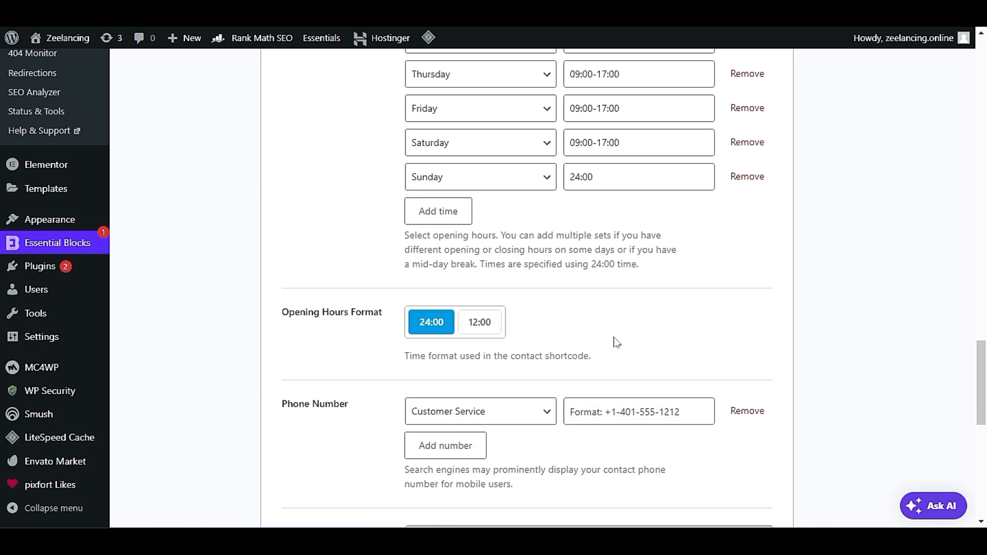
pyautogui.scroll(1, 616, 343)
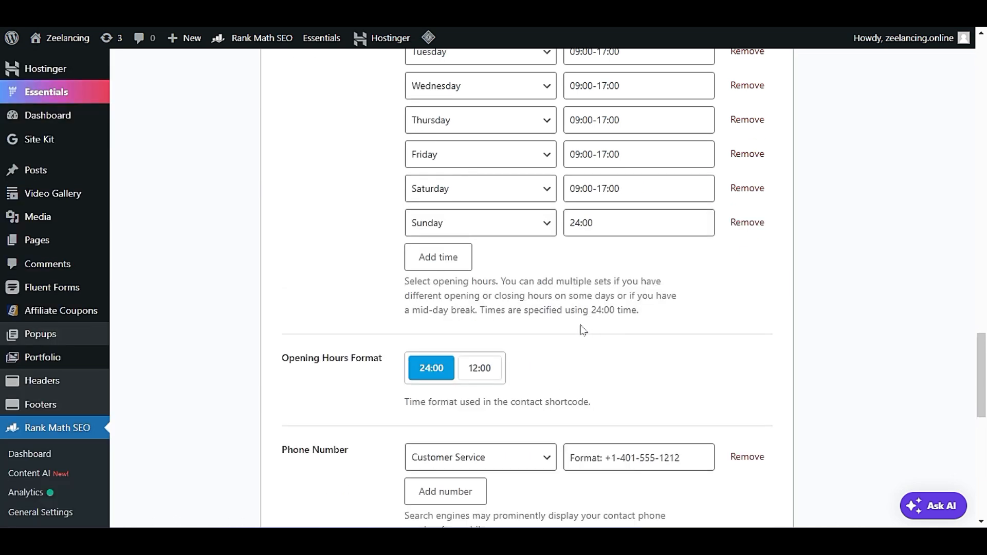
# Examine the contact types offered for the Phone Number, from Customer Service through to Package Tracking.
pyautogui.scroll(-4, 598, 307)
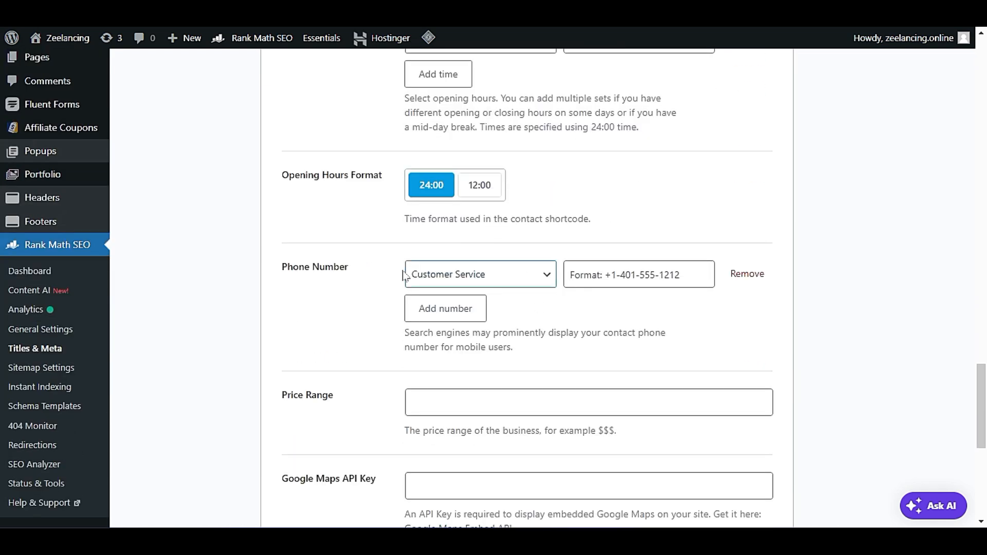
pyautogui.click(503, 274)
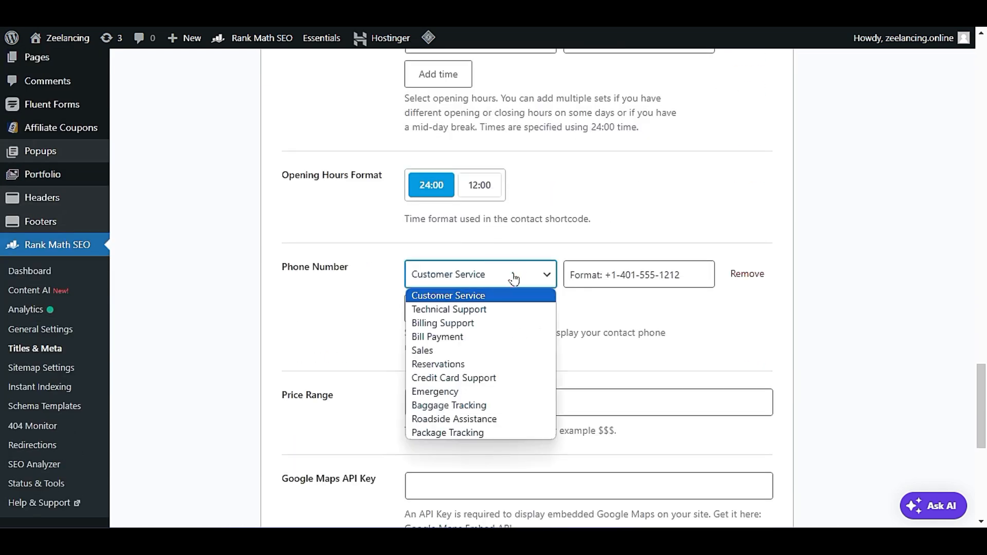
pyautogui.click(352, 265)
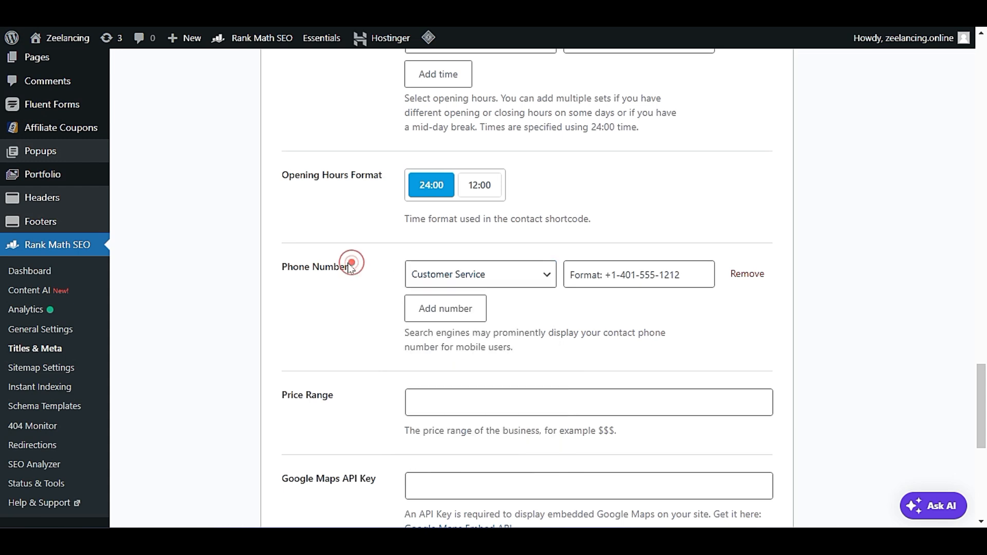
pyautogui.moveTo(352, 265); pyautogui.dragTo(276, 275)
pyautogui.click(379, 299)
pyautogui.click(446, 282)
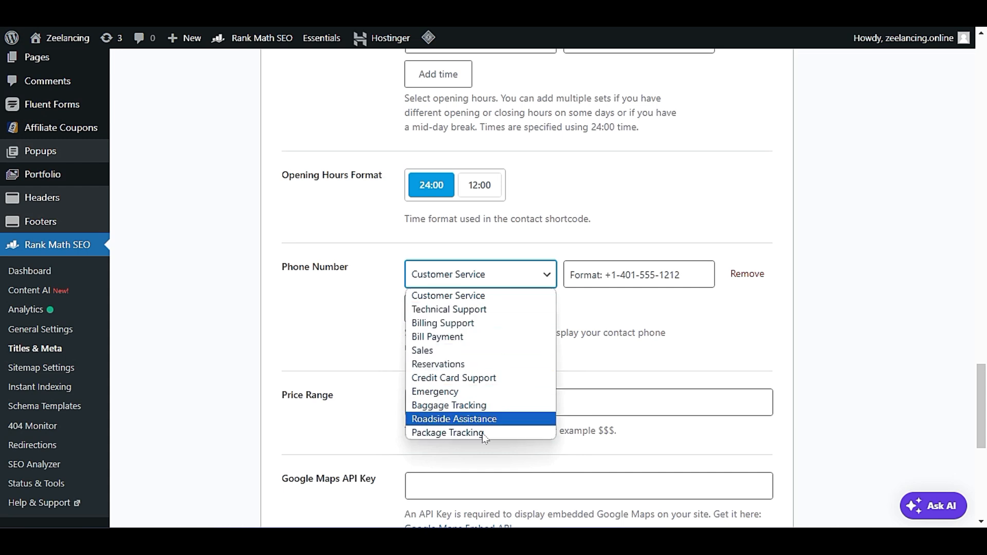
# Try Emergency and Technical Support as the phone number's contact type and set it back to Customer Service.
pyautogui.click(489, 390)
pyautogui.click(487, 275)
pyautogui.click(488, 293)
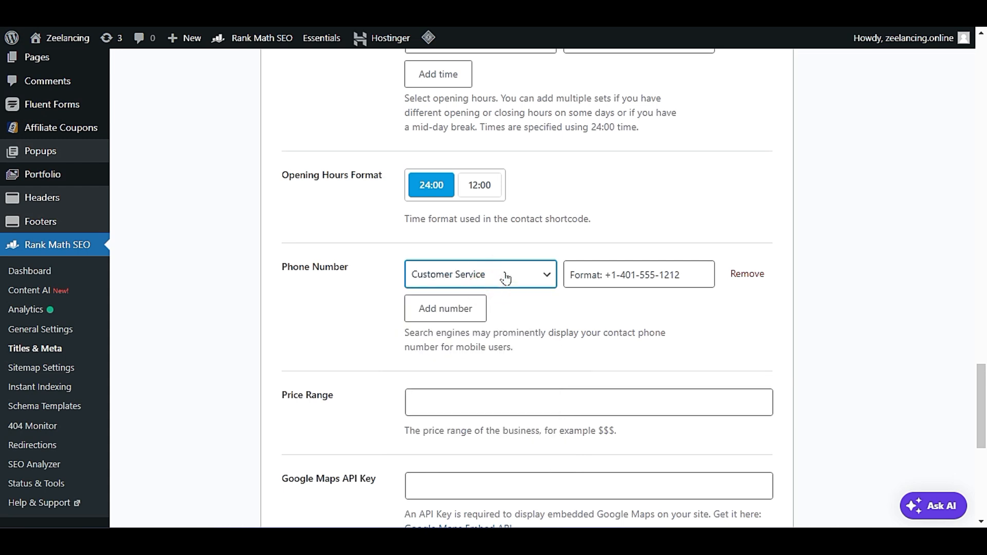
pyautogui.click(506, 278)
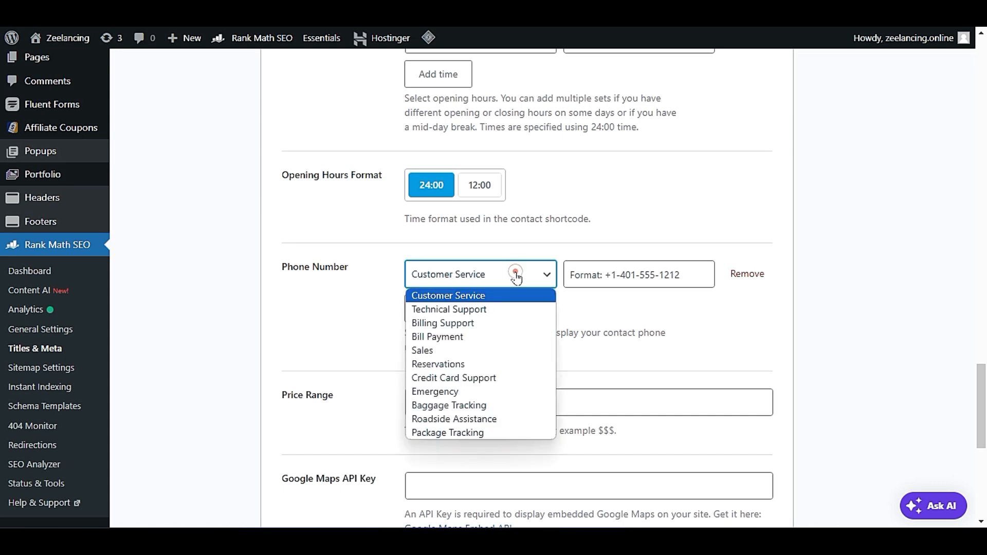
pyautogui.click(500, 310)
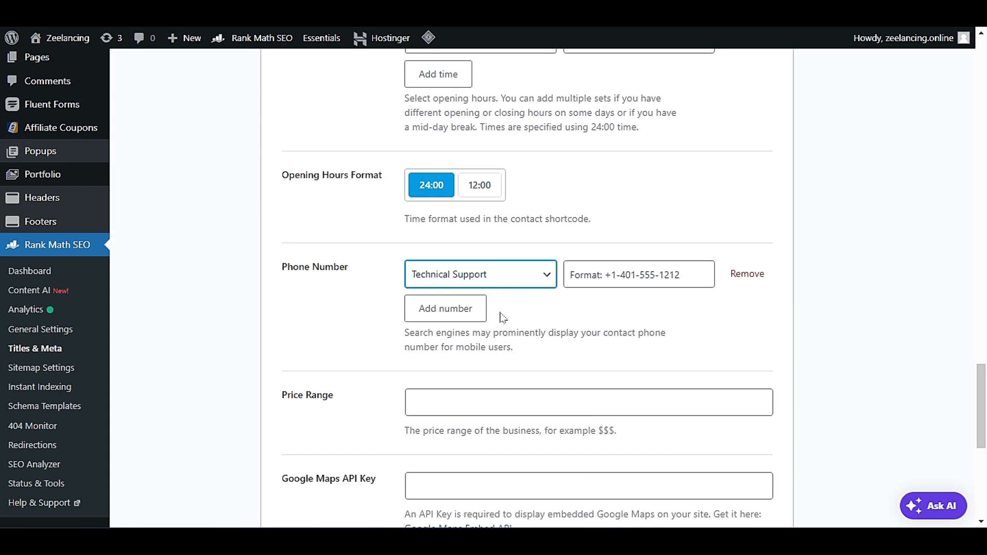
pyautogui.click(495, 278)
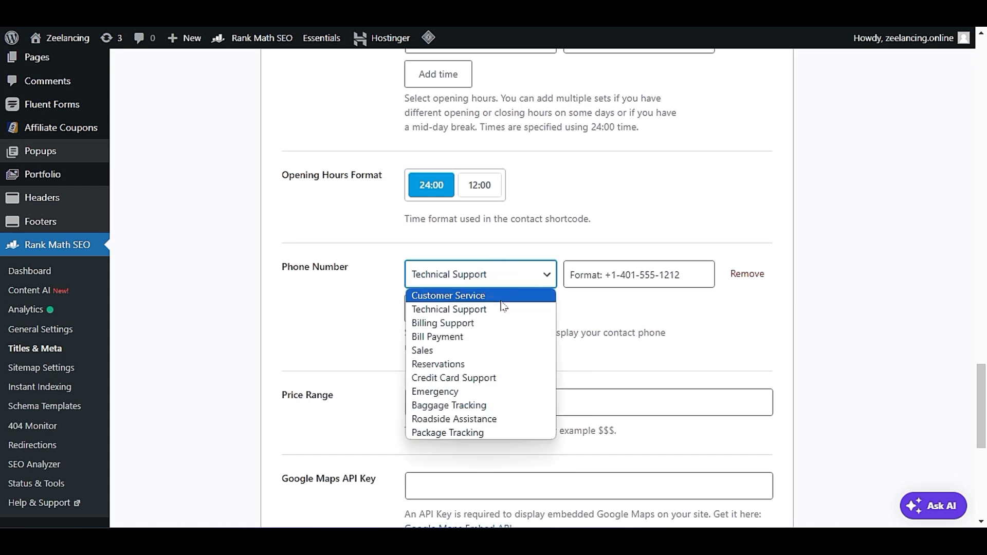
pyautogui.click(499, 296)
# Add a second phone number row with the Technical Support type and remove that row.
pyautogui.click(445, 311)
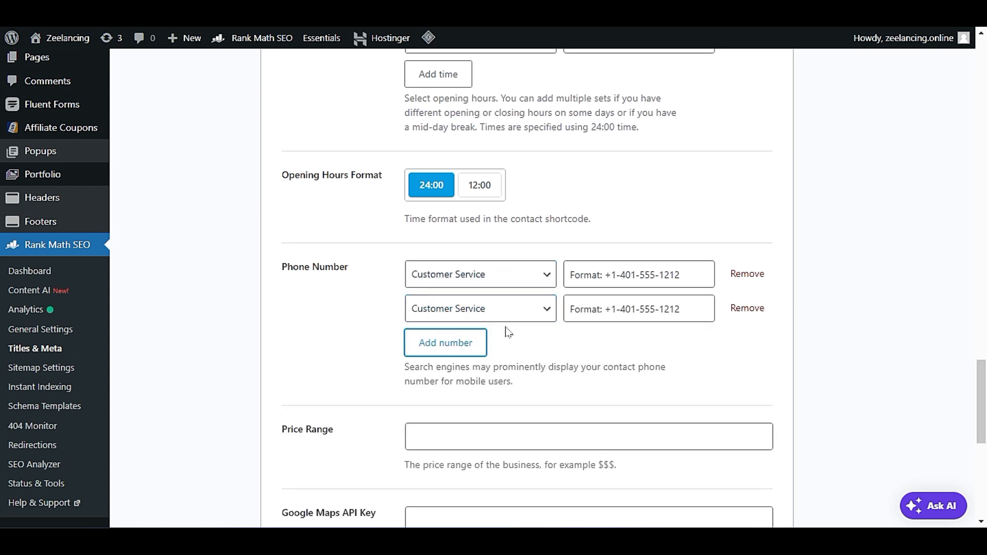
pyautogui.click(515, 309)
pyautogui.click(511, 344)
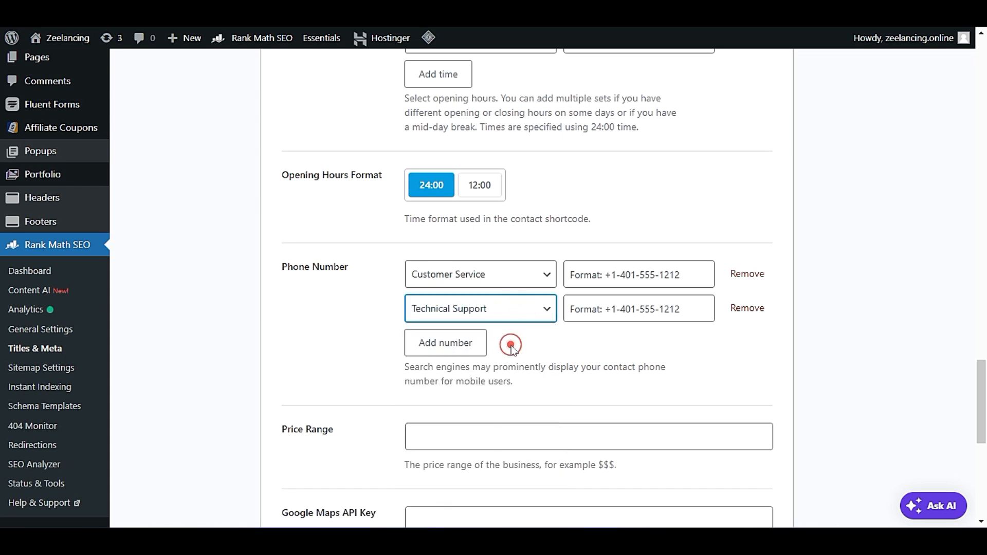
pyautogui.click(747, 308)
# Add another Technical Support phone number row, place the cursor in its number field, and remove the row.
pyautogui.click(461, 311)
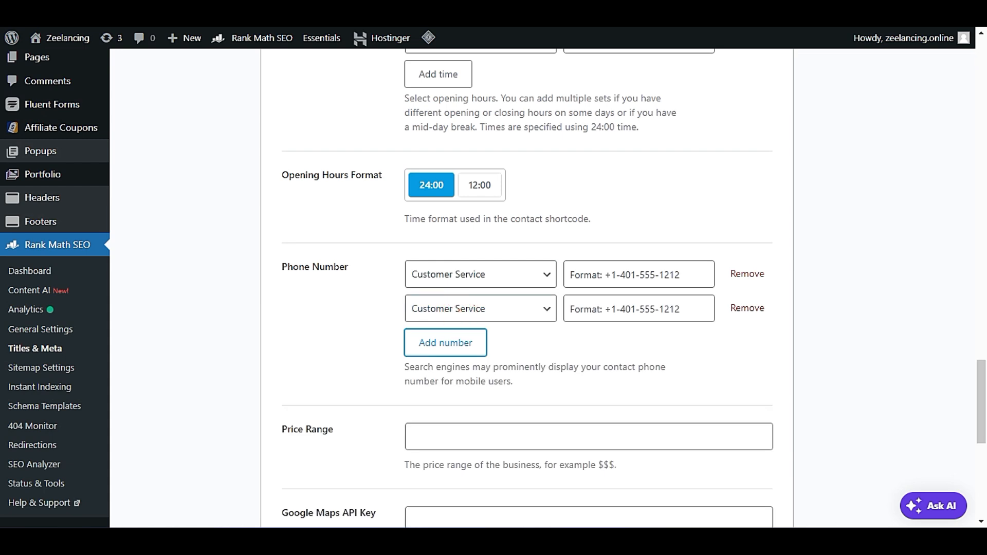
pyautogui.click(487, 304)
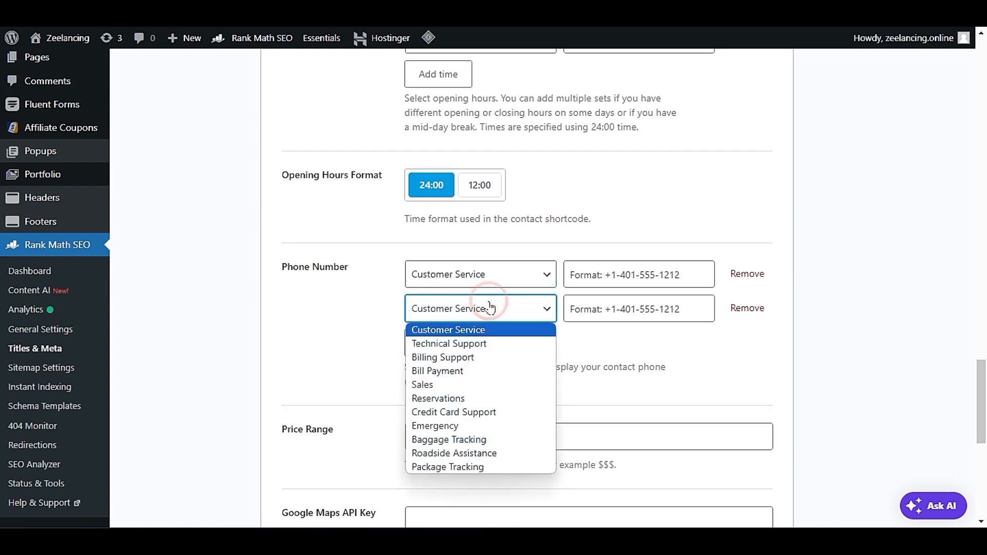
pyautogui.click(490, 344)
pyautogui.click(623, 310)
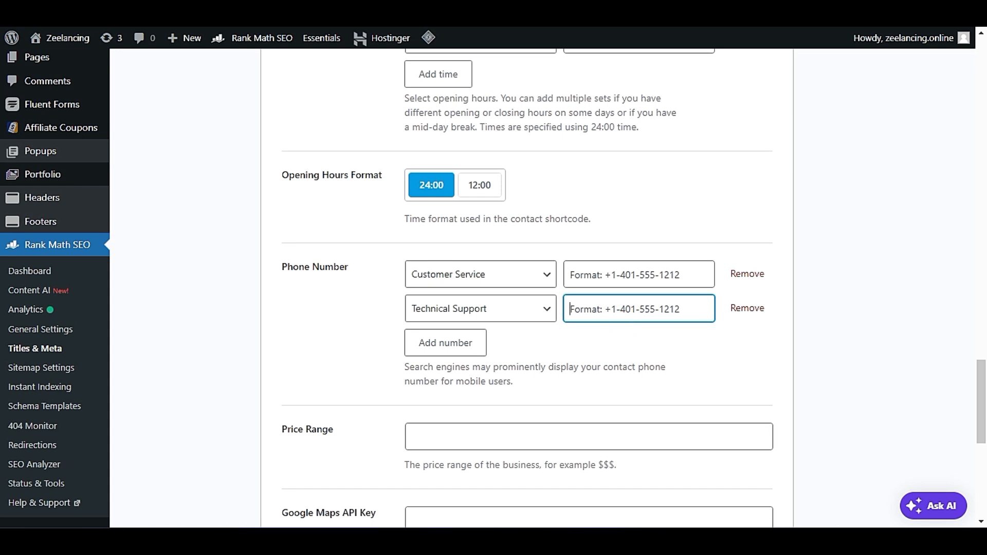
pyautogui.click(745, 310)
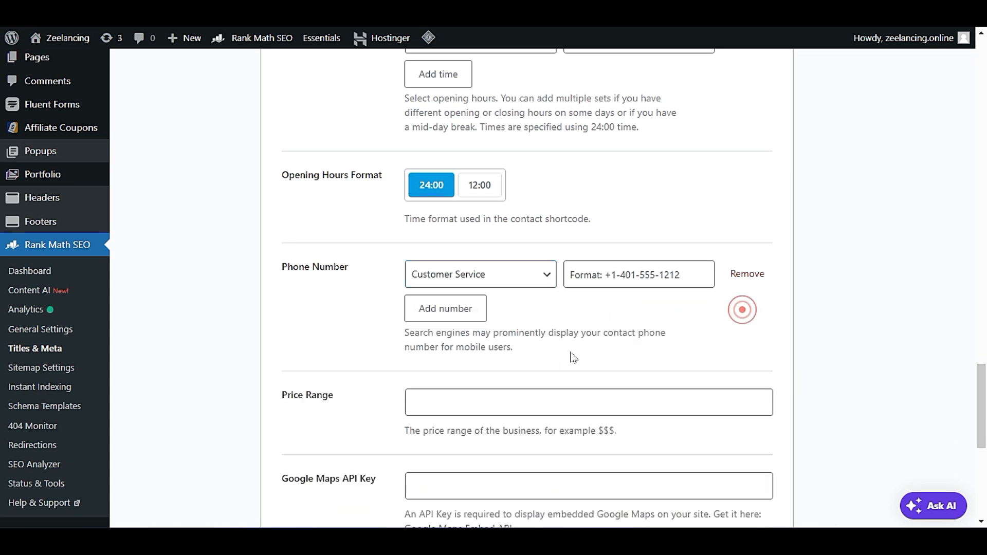
# Review the Customer Service phone number row and read the Price Range description.
pyautogui.click(475, 281)
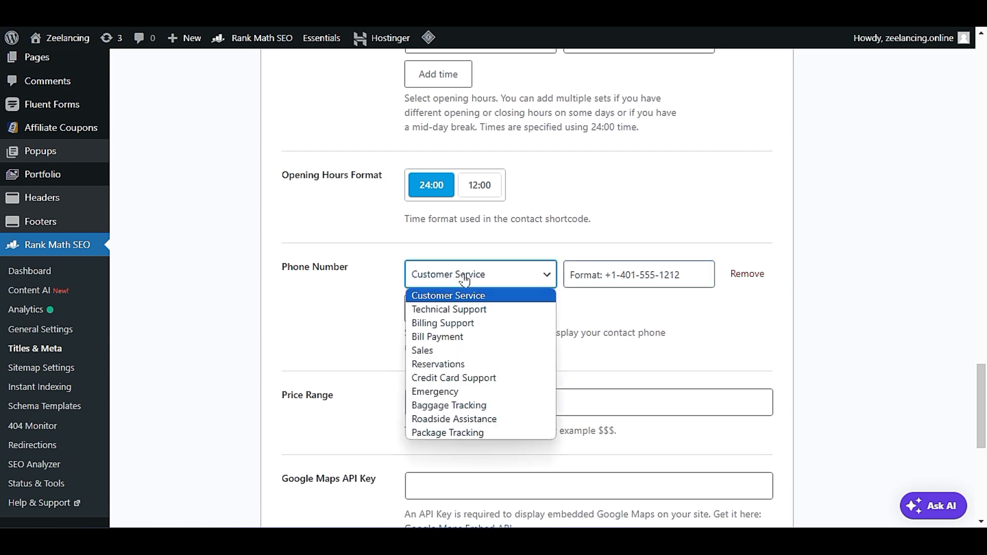
pyautogui.click(625, 270)
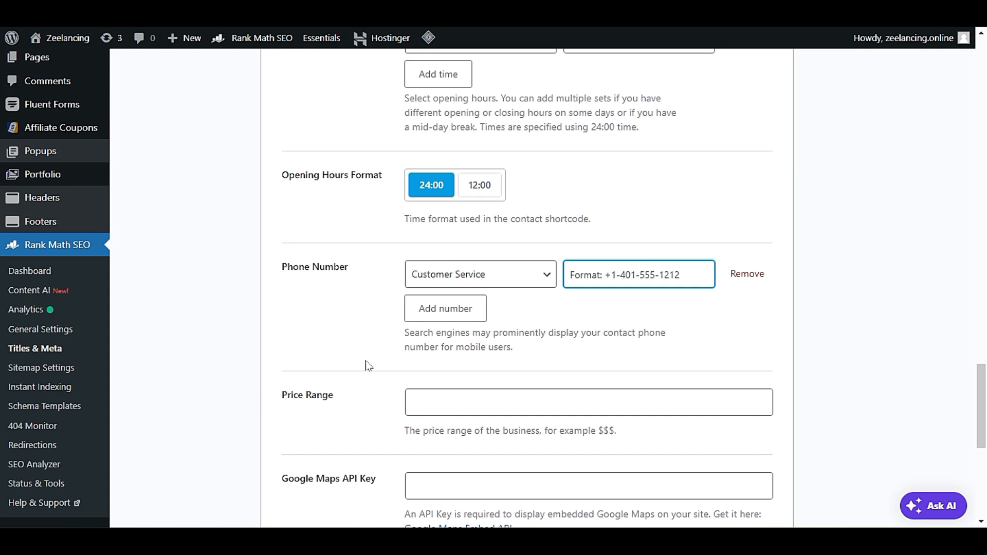
pyautogui.scroll(-2, 368, 366)
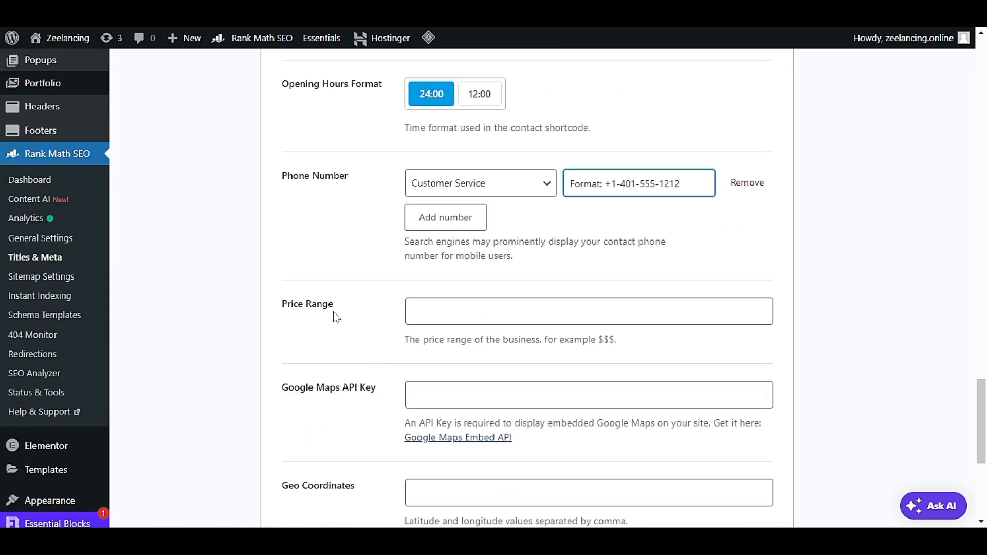
pyautogui.click(666, 335)
pyautogui.tripleClick(414, 340)
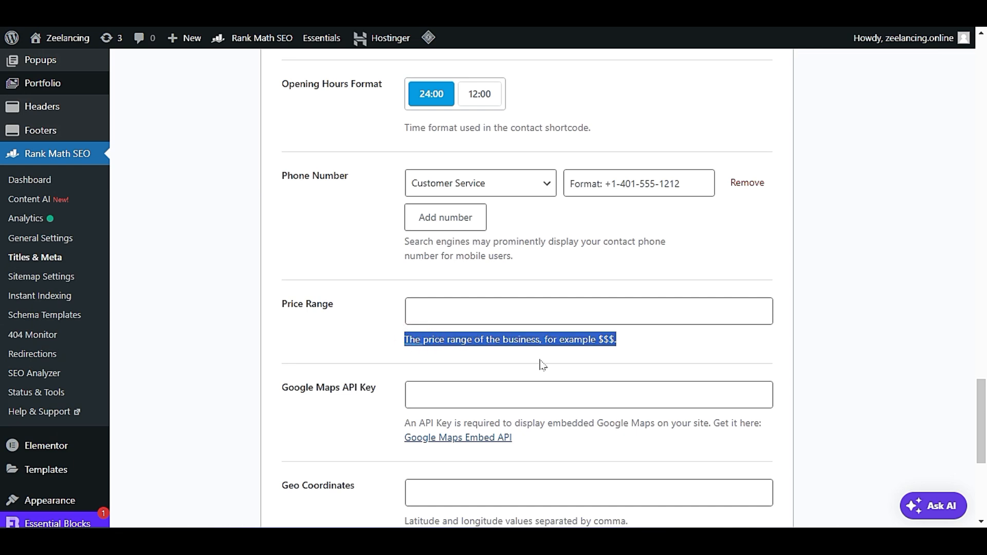
pyautogui.click(638, 351)
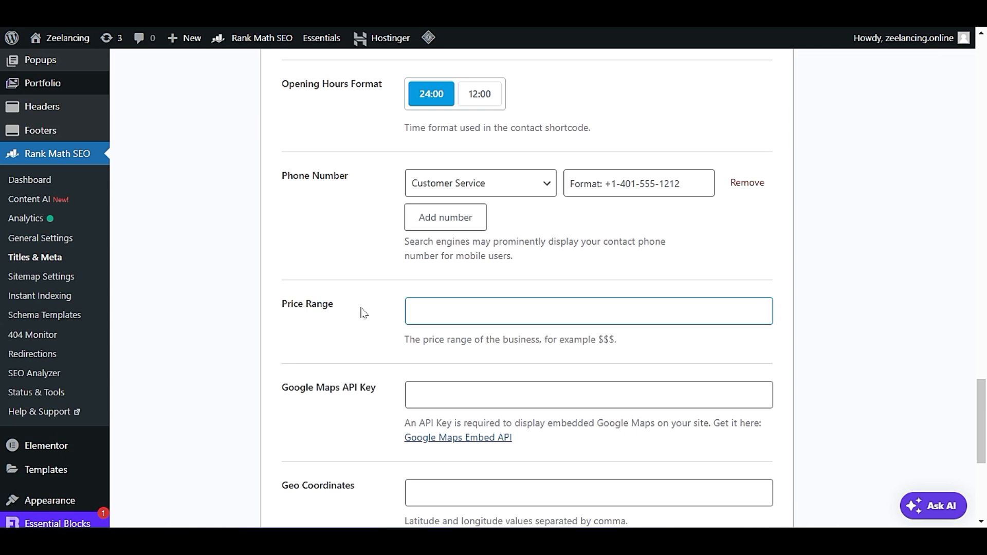
# Open the Google Maps Embed API link from the Google Maps API Key setting in a new tab and switch to it.
pyautogui.scroll(-2, 364, 313)
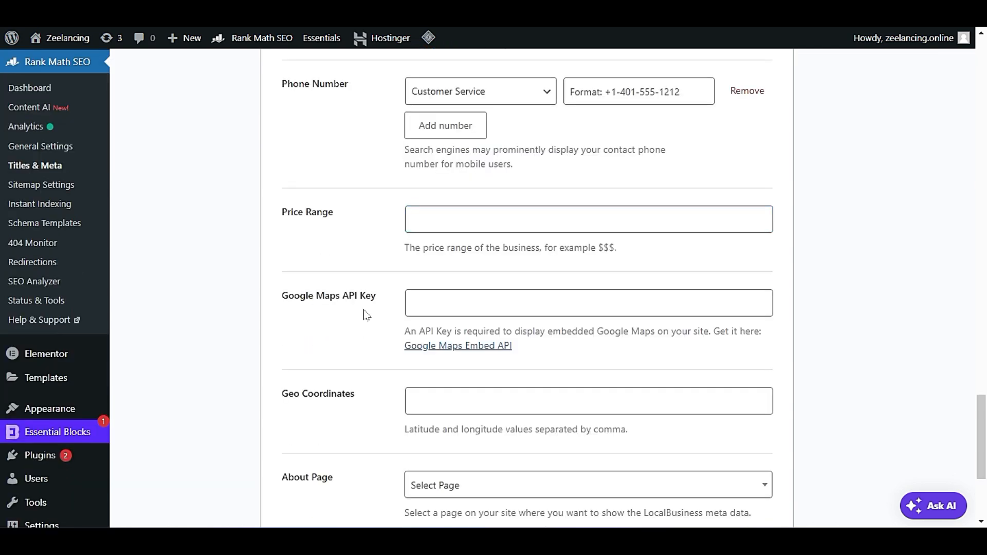
pyautogui.scroll(-1, 365, 314)
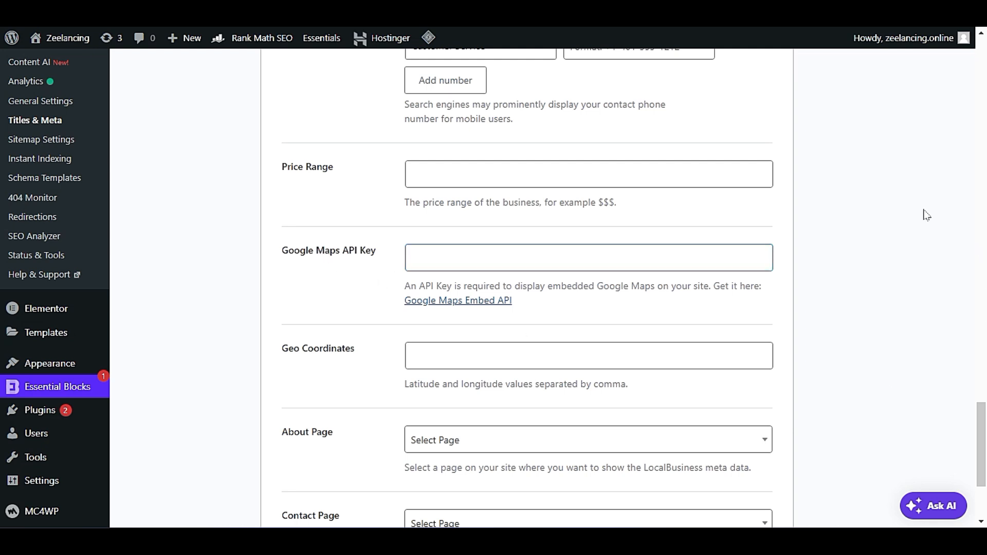
pyautogui.rightClick(489, 305)
pyautogui.click(514, 313)
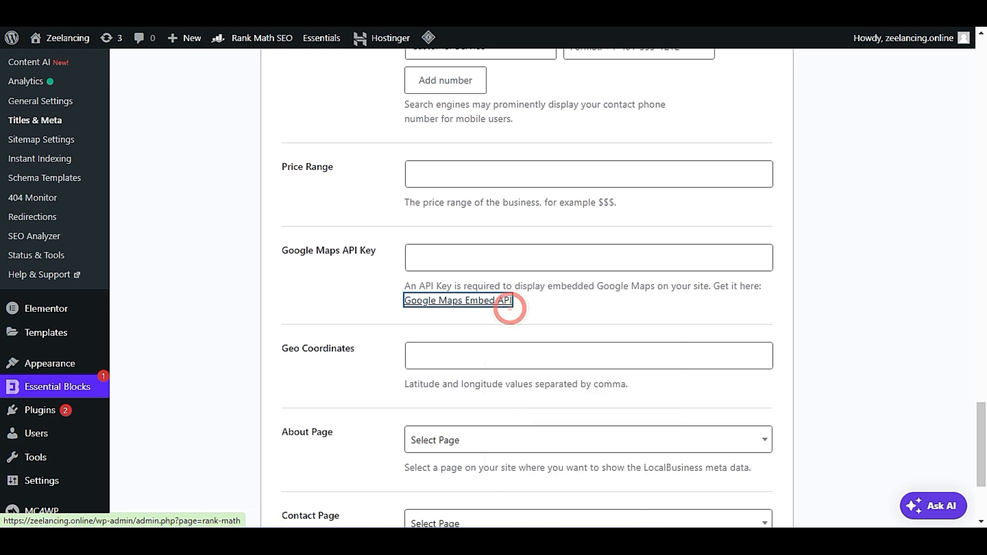
pyautogui.hotkey('ctrl', 'Tab')
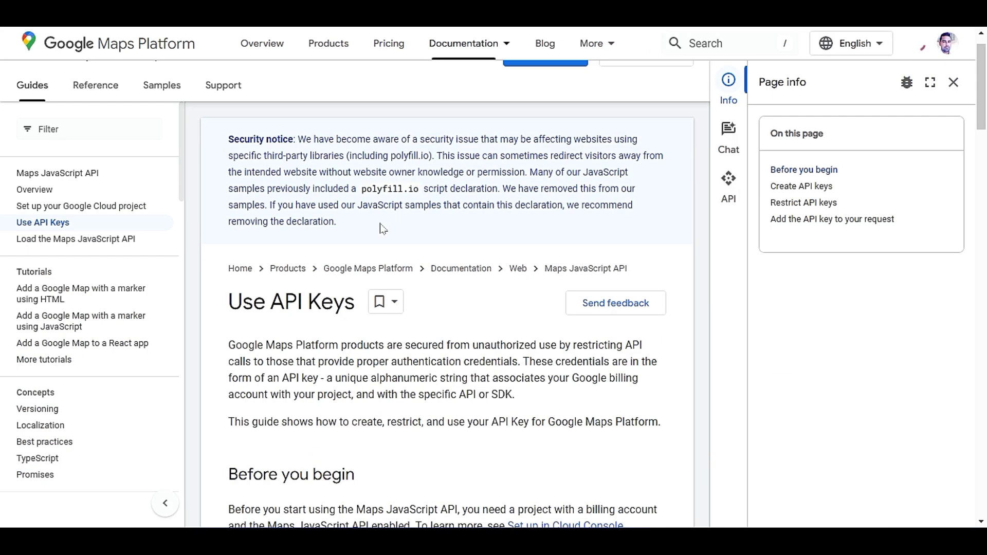
# Dismiss the Google Developer Program invitation and read the Use API Keys guide down to Create API keys.
pyautogui.scroll(-1, 381, 246)
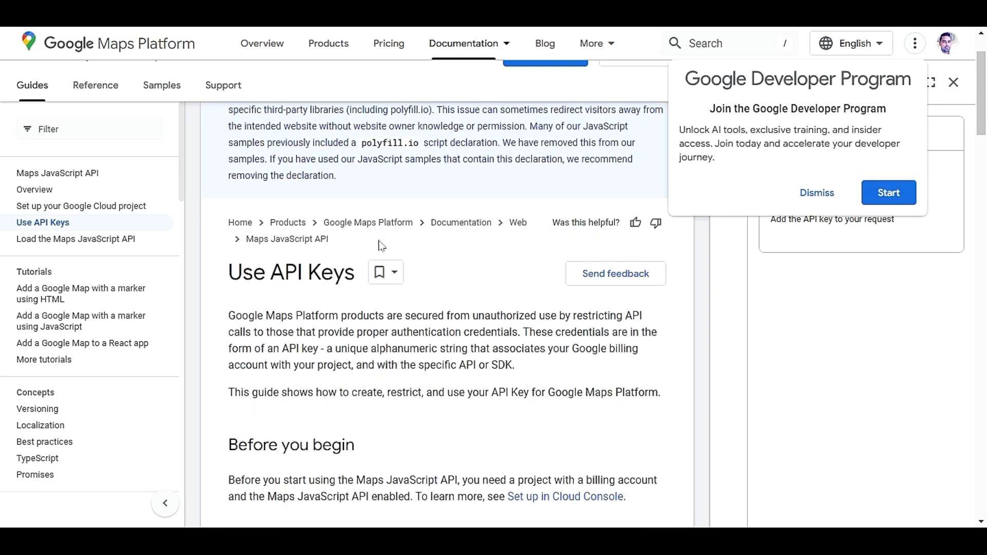
pyautogui.click(822, 190)
pyautogui.scroll(-3, 567, 261)
pyautogui.scroll(-1, 469, 273)
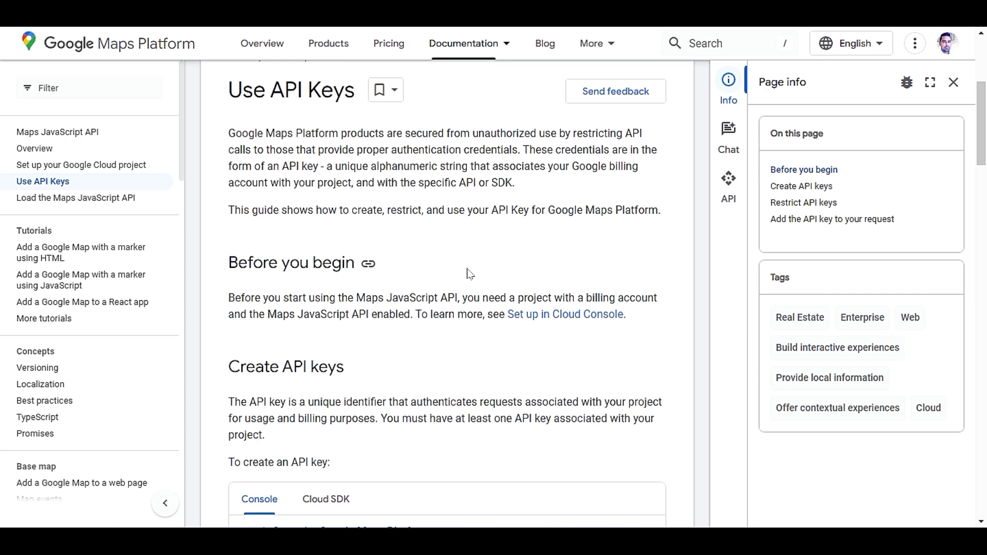
# Read the Create API keys instructions for the console and open the Google Maps Platform Credentials page.
pyautogui.scroll(-4, 469, 275)
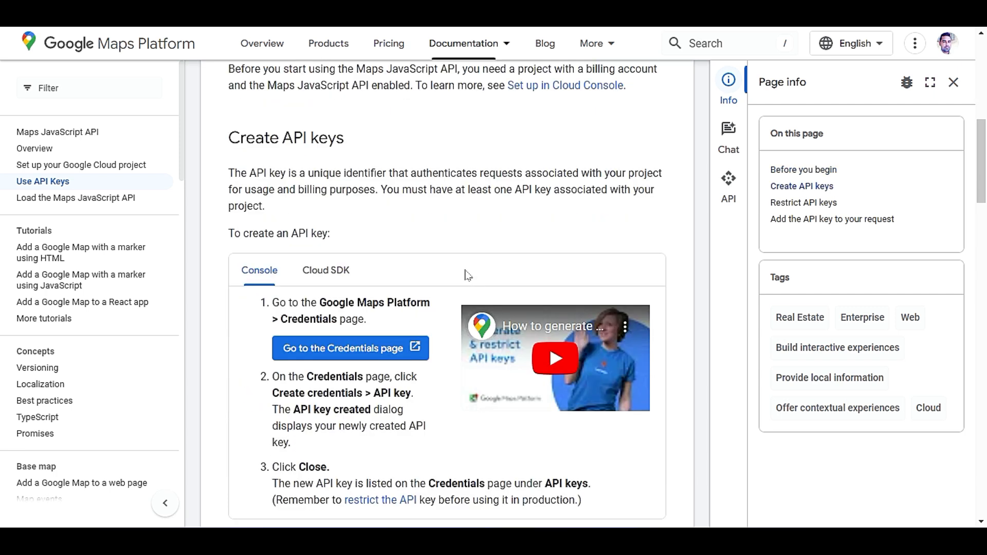
pyautogui.scroll(-3, 460, 278)
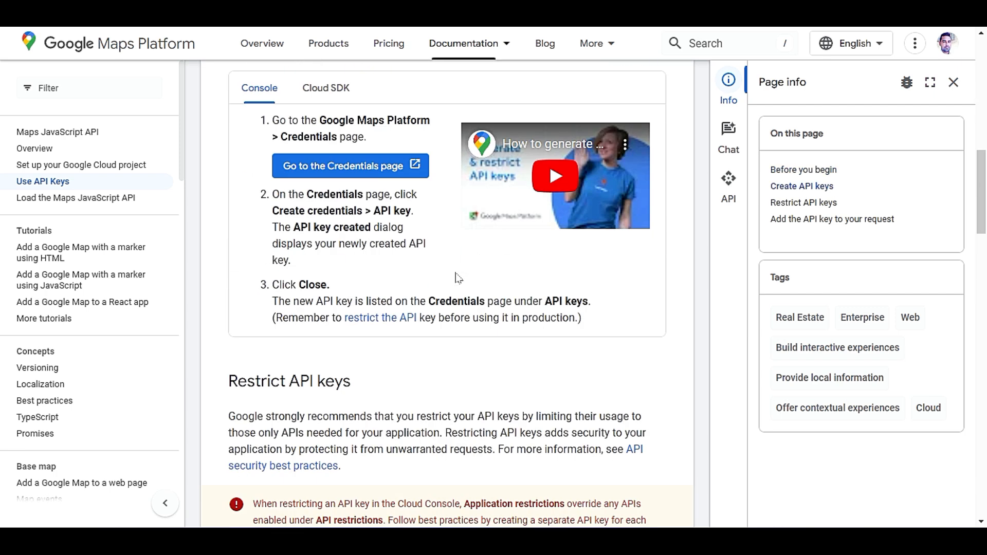
pyautogui.scroll(3, 458, 278)
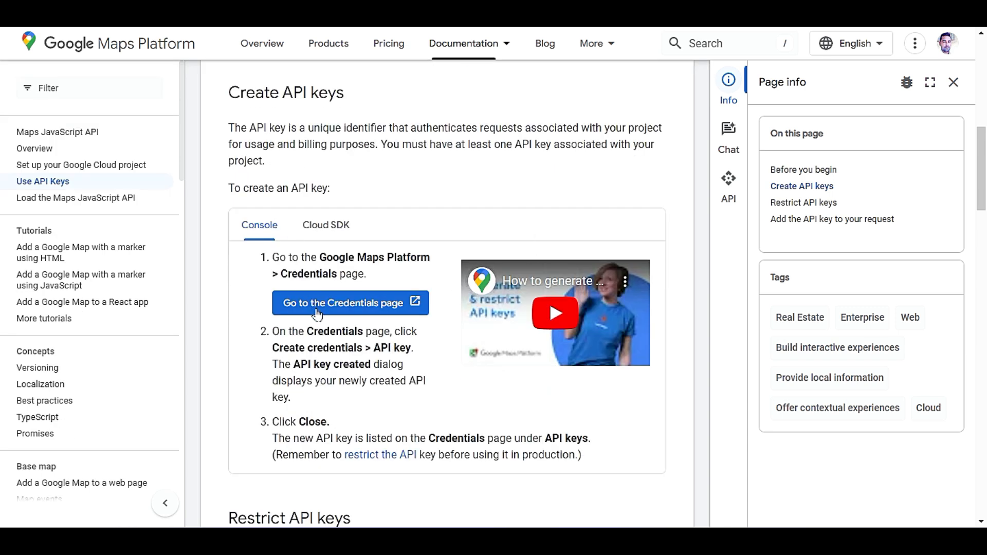
pyautogui.click(363, 304)
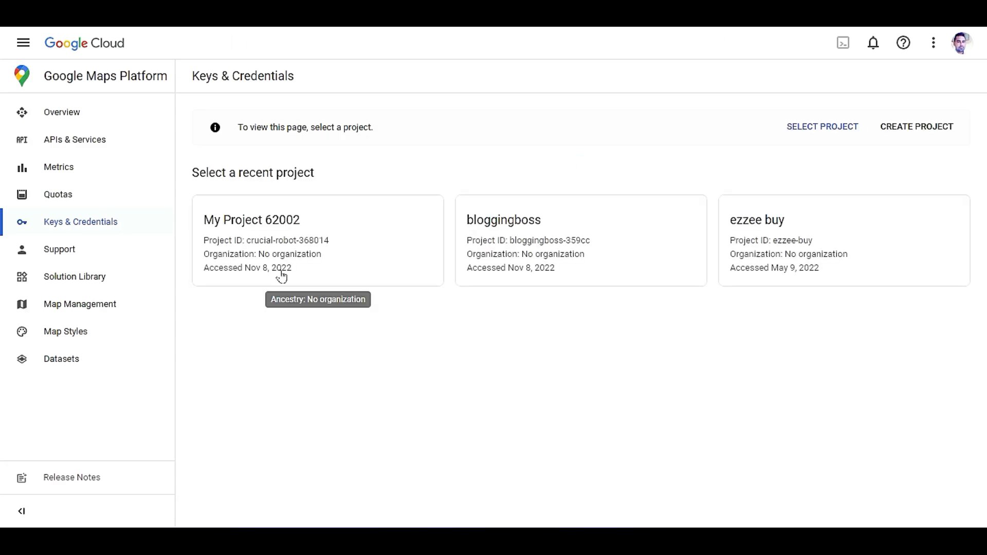
# Open the New Project form through the project picker and cancel it without creating a project.
pyautogui.click(78, 122)
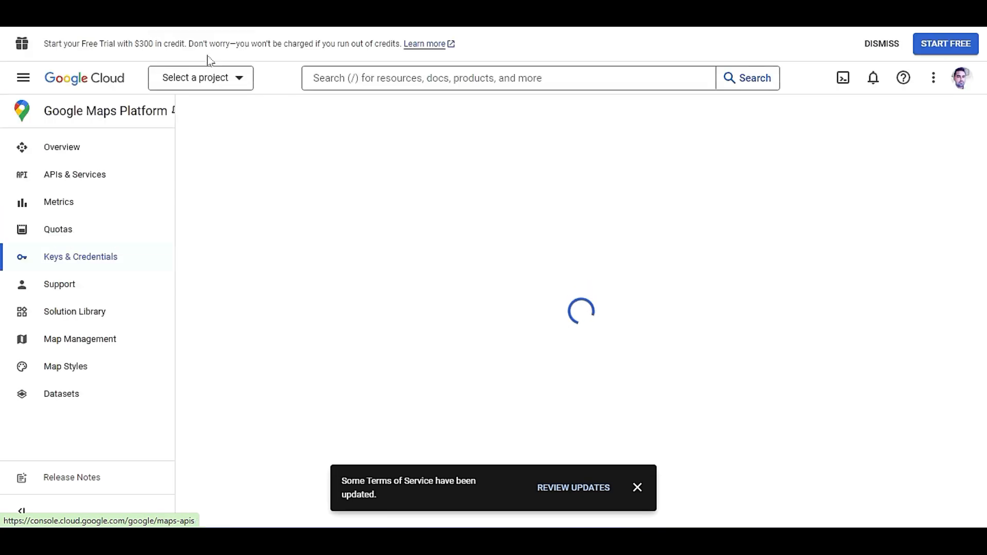
pyautogui.click(212, 78)
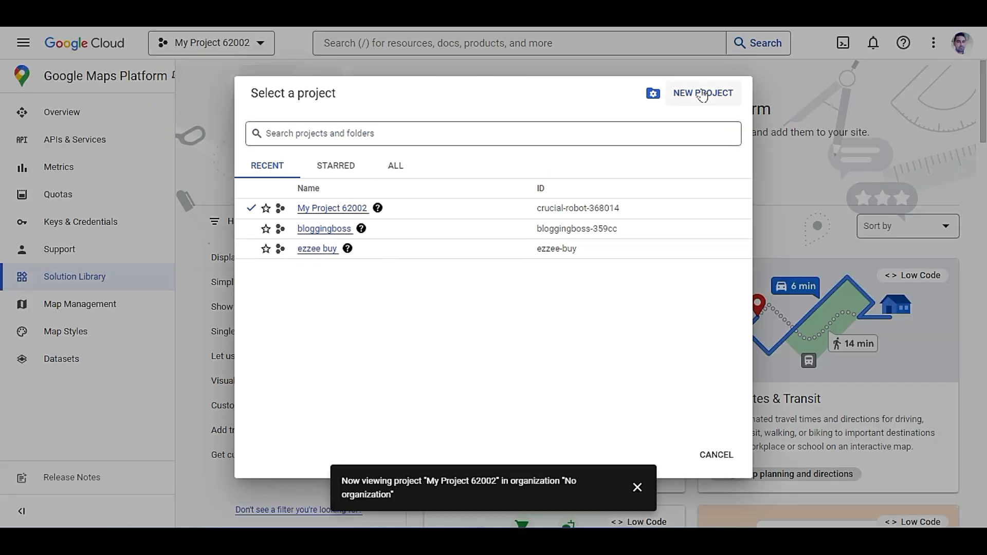
pyautogui.click(702, 94)
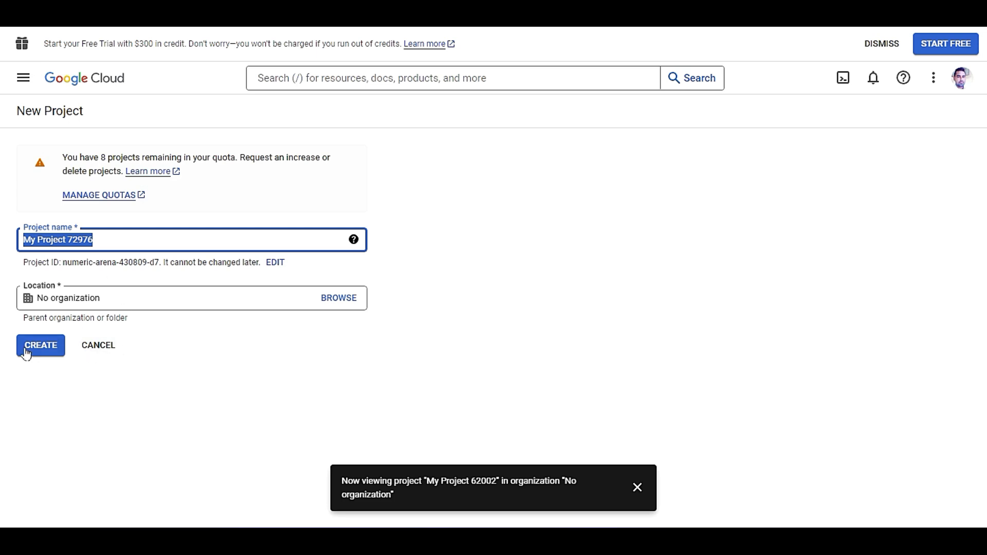
pyautogui.click(93, 346)
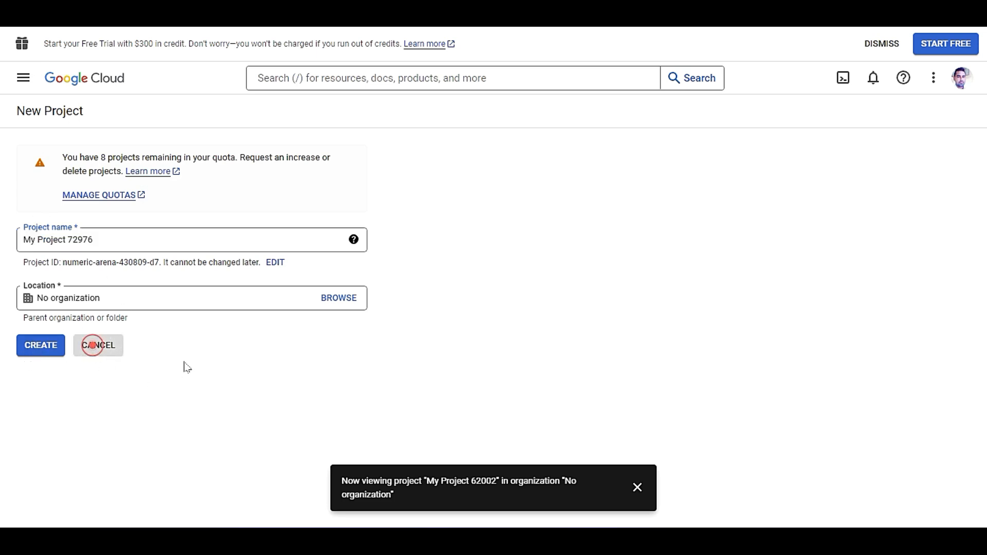
# Return to the Rank Math settings in WordPress and place the cursor in the Google Maps API Key field.
pyautogui.click(53, 141)
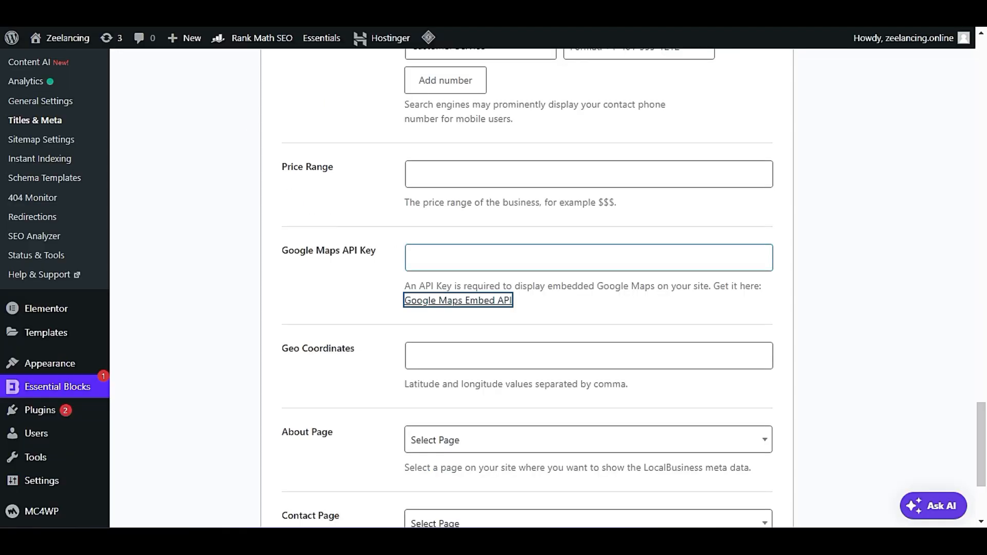
pyautogui.click(434, 251)
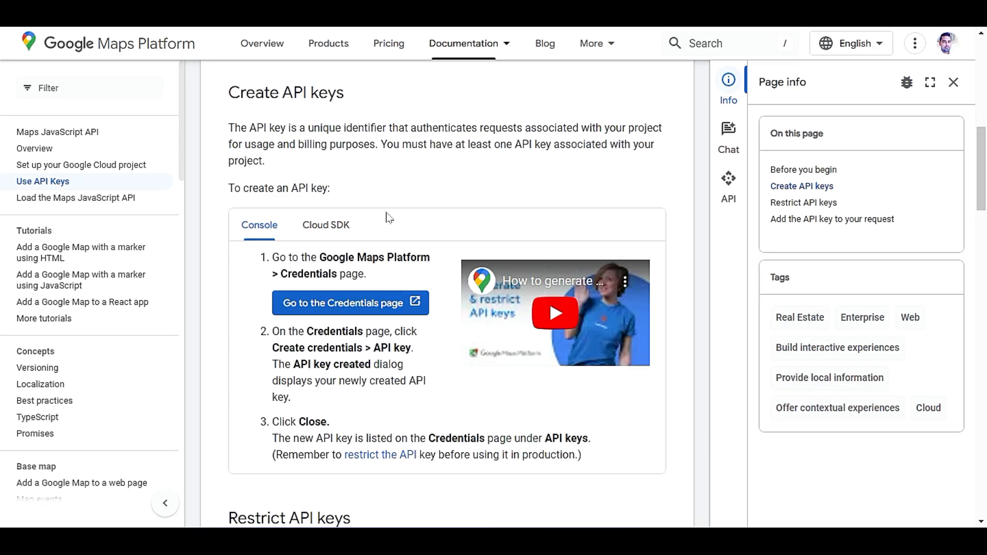
# Read the Use API Keys guide through the Restrict API keys and Add the API key to your request sections.
pyautogui.scroll(-4, 391, 257)
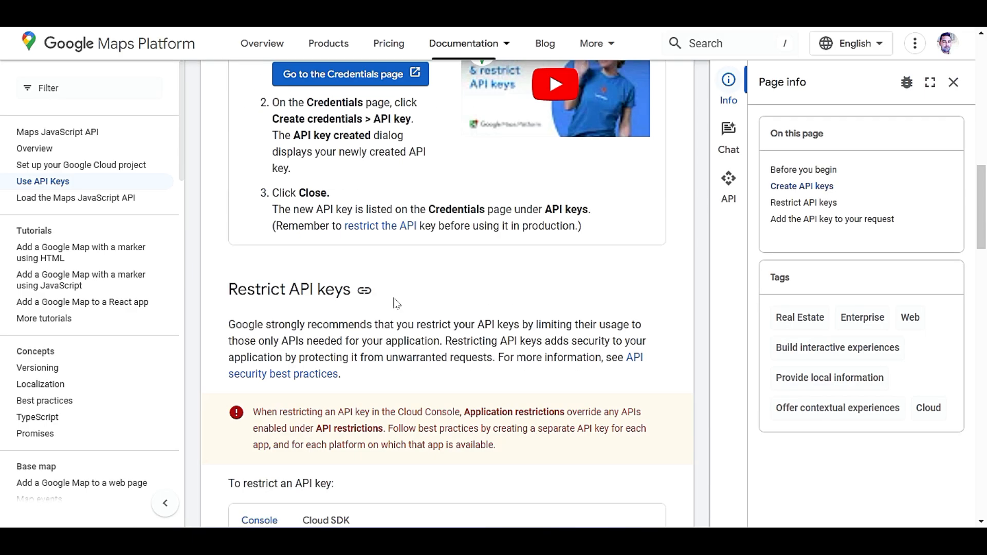
pyautogui.scroll(5, 396, 302)
pyautogui.scroll(-1, 396, 302)
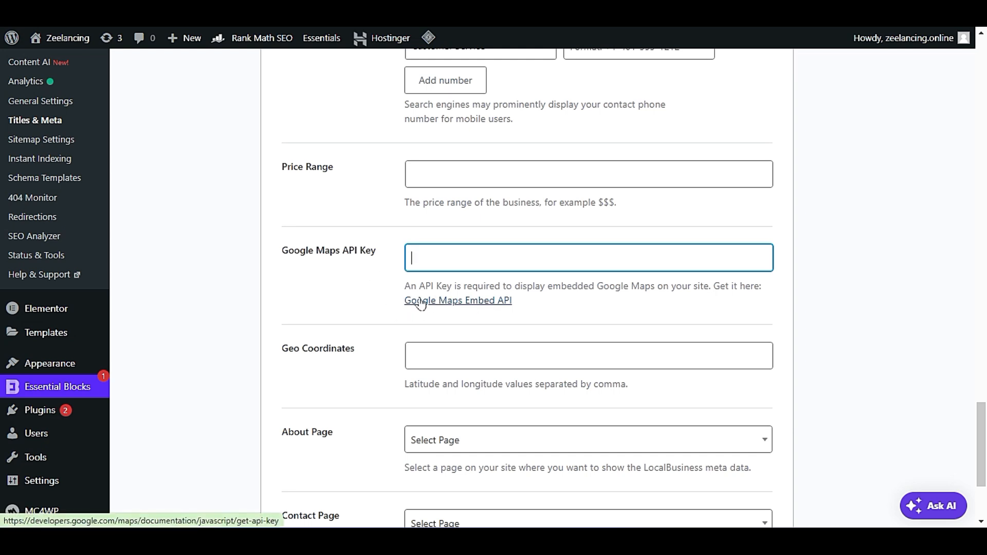
pyautogui.tripleClick(534, 310)
pyautogui.click(456, 317)
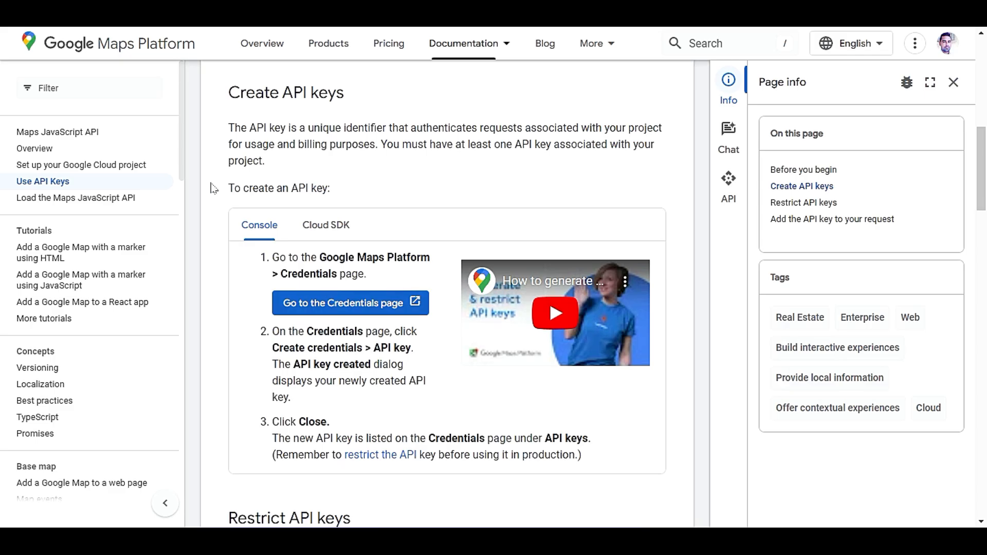
pyautogui.scroll(-5, 258, 352)
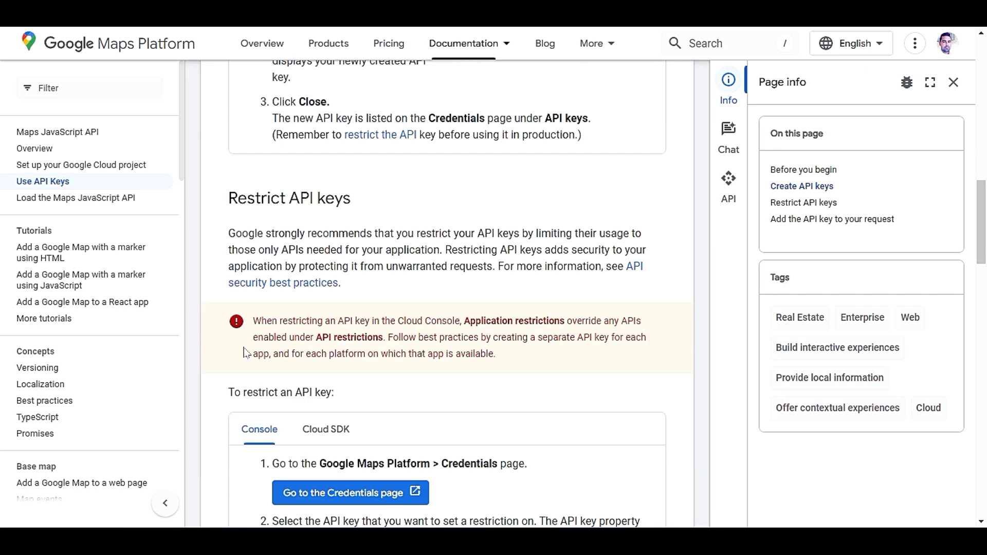
pyautogui.scroll(-10, 258, 353)
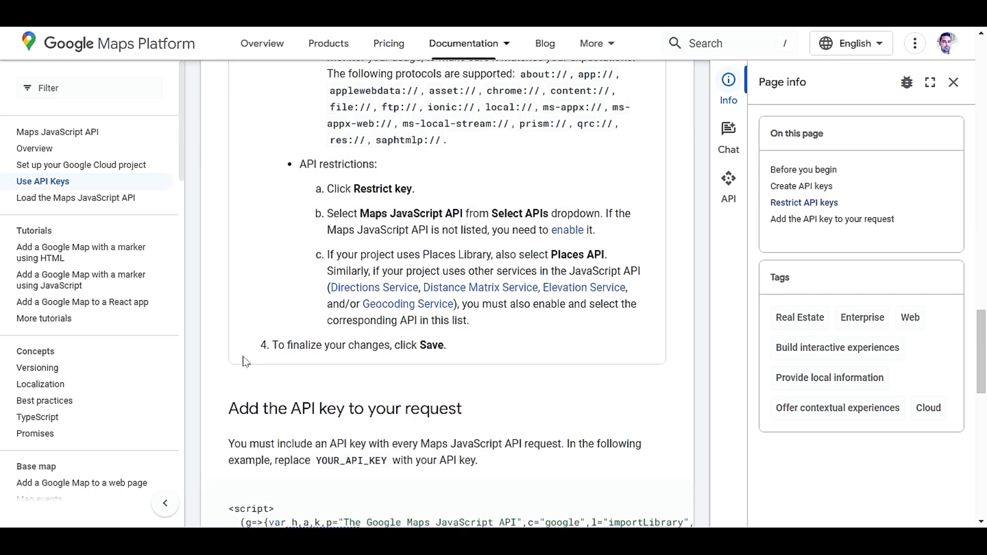
pyautogui.scroll(1, 245, 361)
pyautogui.scroll(-7, 245, 360)
pyautogui.scroll(5, 245, 358)
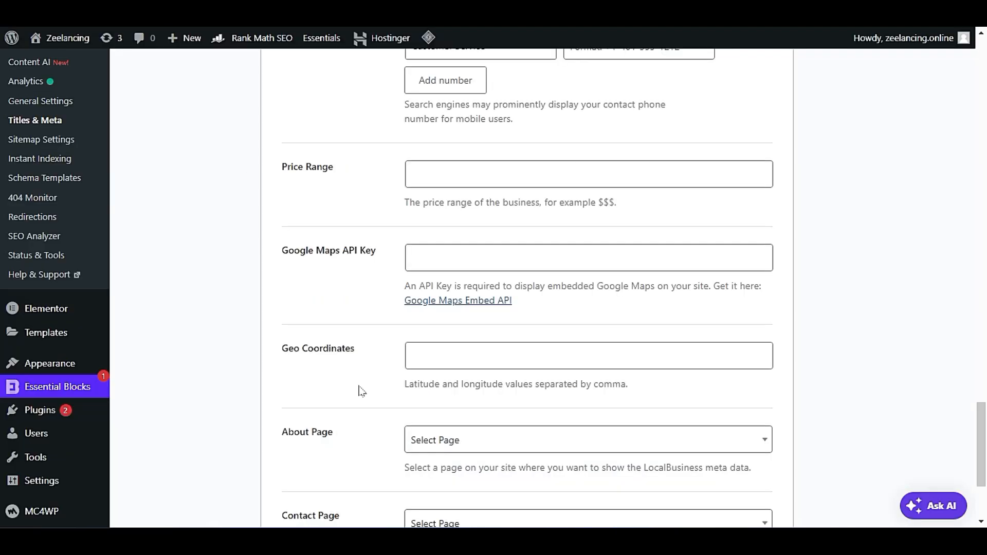
# From the Geo Coordinates setting, search the web for "google map" in a new tab and open Google Maps.
pyautogui.scroll(-3, 361, 392)
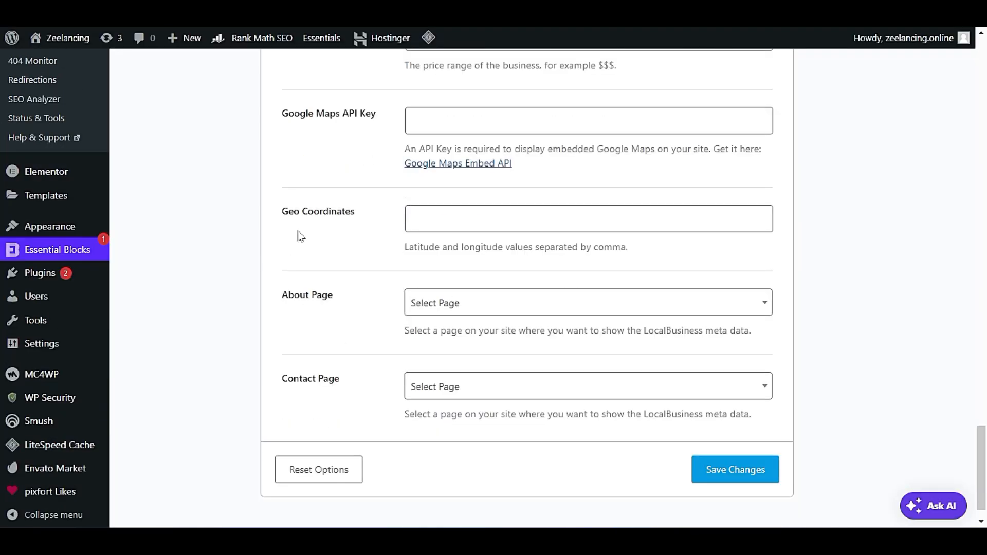
pyautogui.click(419, 220)
pyautogui.hotkey('ctrl', 't')
pyautogui.write('google')
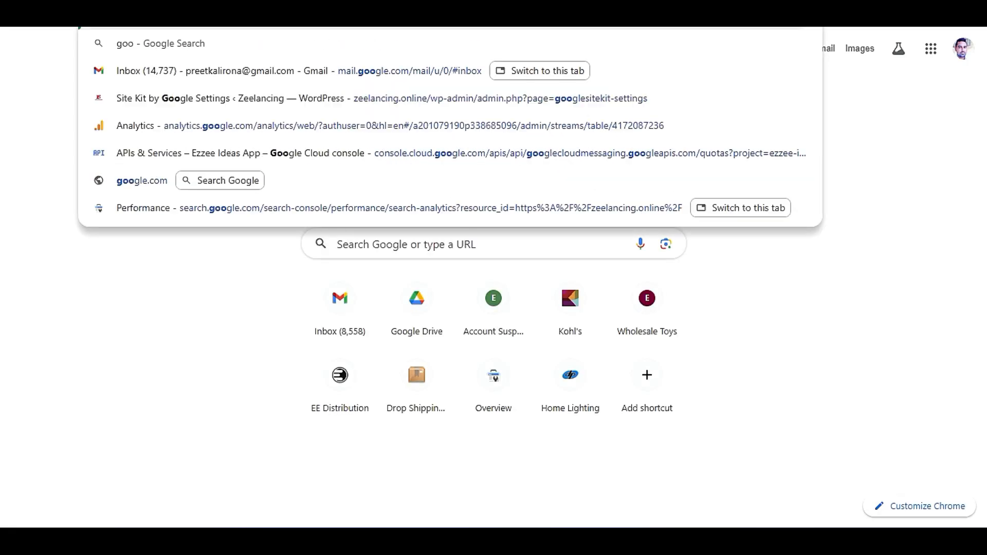
pyautogui.press('BackSpace')
pyautogui.press('BackSpace')
pyautogui.press('BackSpace')
pyautogui.press('BackSpace')
pyautogui.press('BackSpace')
pyautogui.press('BackSpace')
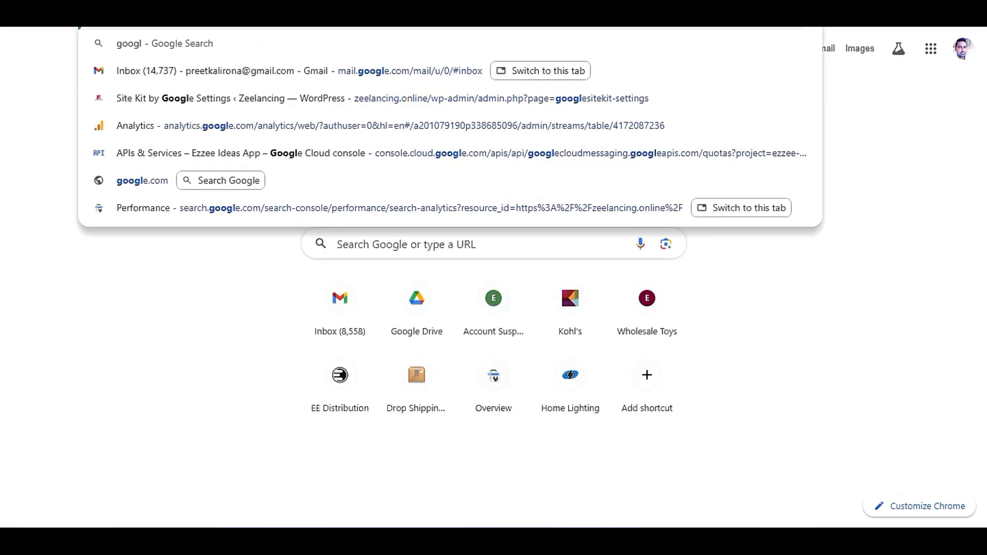
pyautogui.write('a')
pyautogui.press('BackSpace')
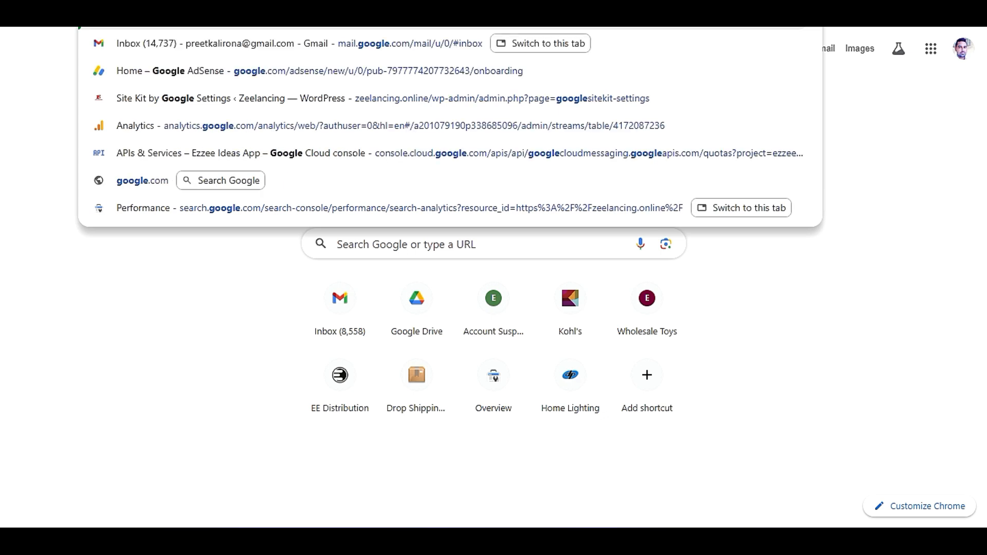
pyautogui.write('map')
pyautogui.press('Return')
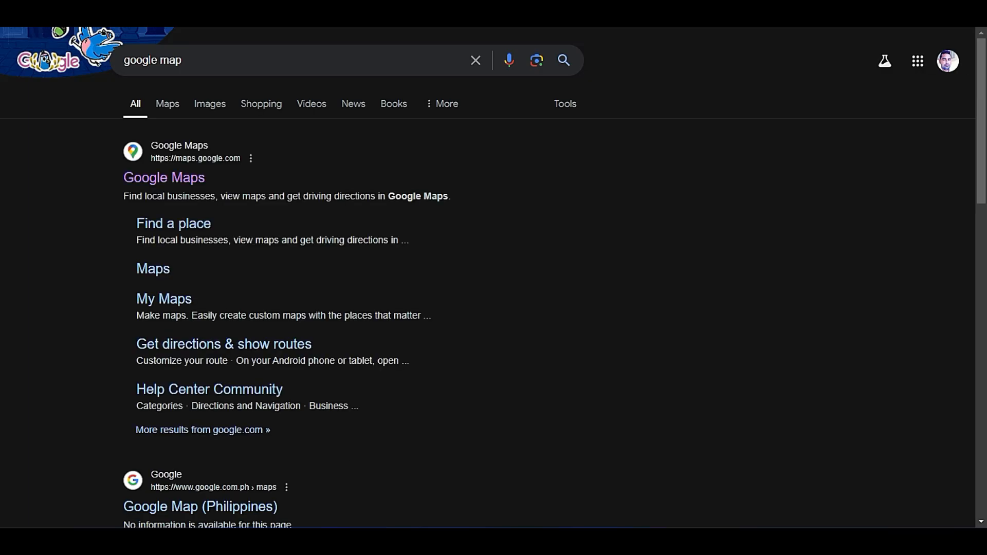
pyautogui.click(189, 180)
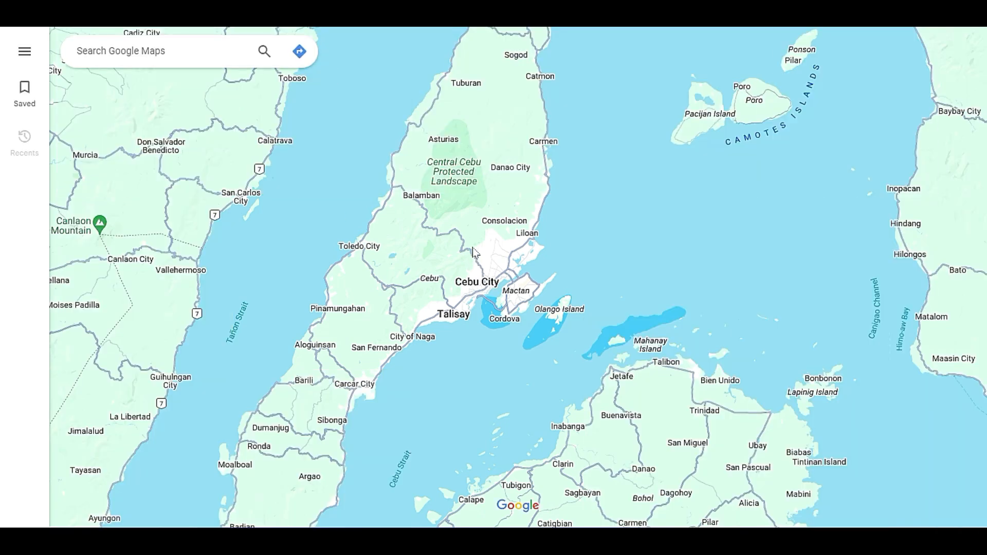
# Copy the coordinates 10.38567, 123.93303 of a spot beside Barangay Sacsac Rd, north of Cebu City.
pyautogui.click(473, 245)
pyautogui.scroll(5, 478, 235)
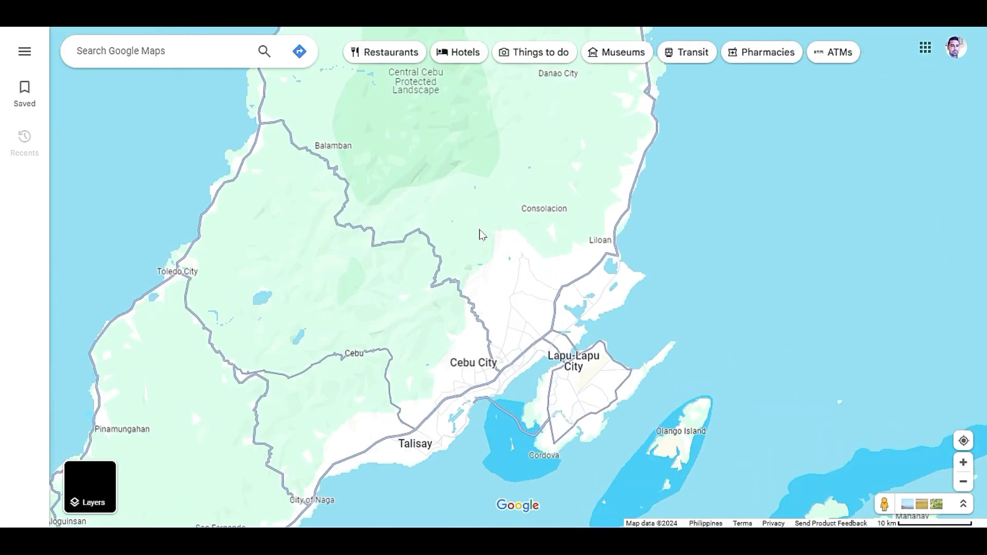
pyautogui.scroll(3, 578, 263)
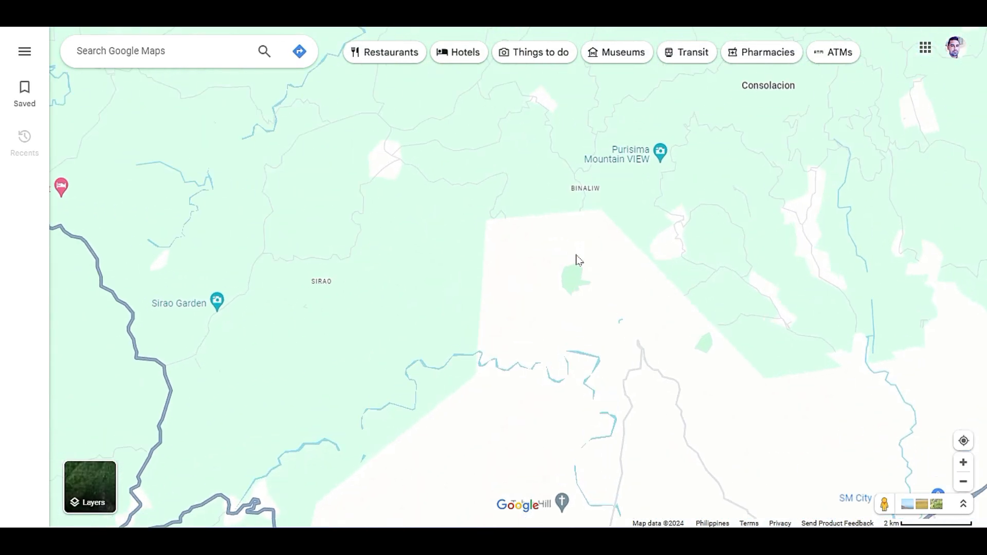
pyautogui.moveTo(769, 254); pyautogui.dragTo(406, 110)
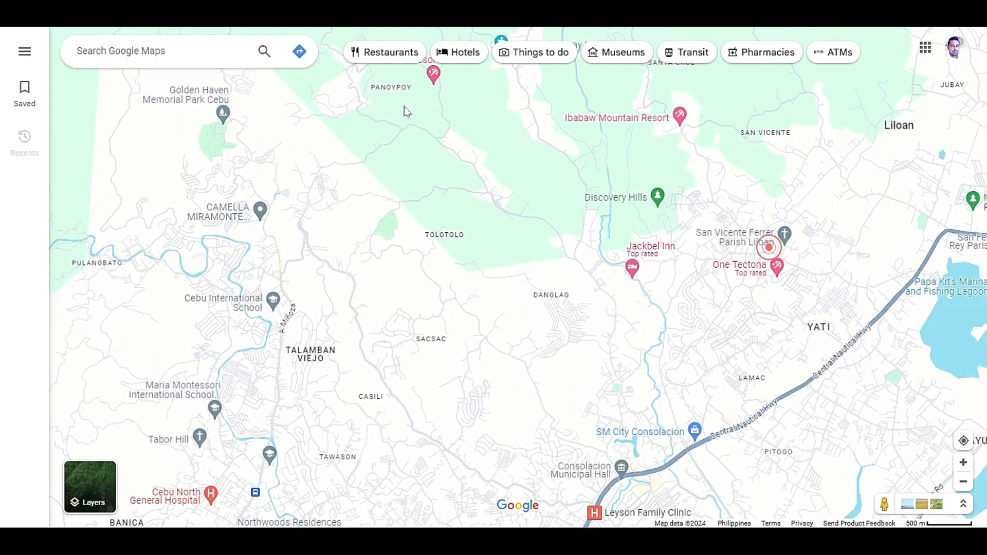
pyautogui.moveTo(533, 282); pyautogui.dragTo(480, 156)
pyautogui.moveTo(439, 226); pyautogui.dragTo(528, 179)
pyautogui.scroll(5, 461, 244)
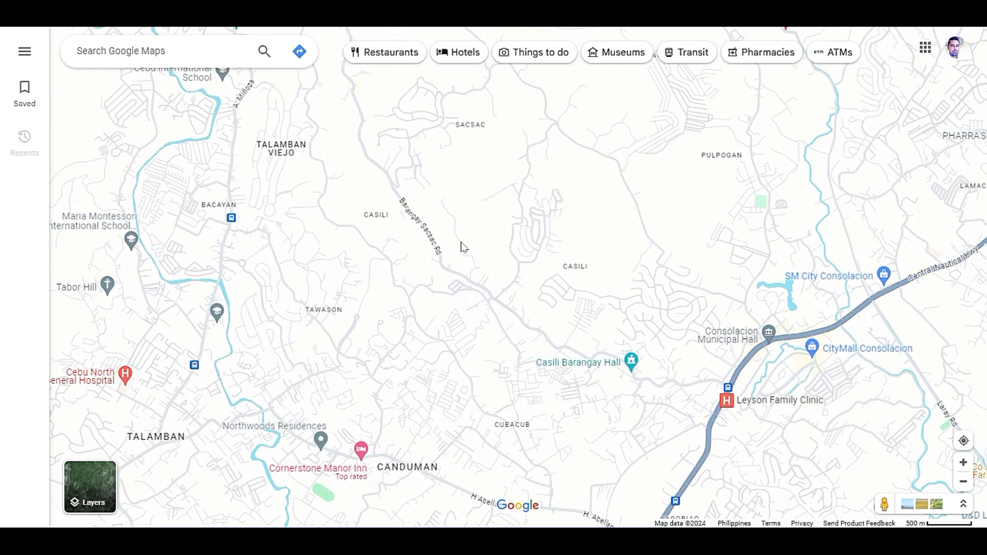
pyautogui.moveTo(481, 150); pyautogui.dragTo(579, 227)
pyautogui.scroll(2, 553, 254)
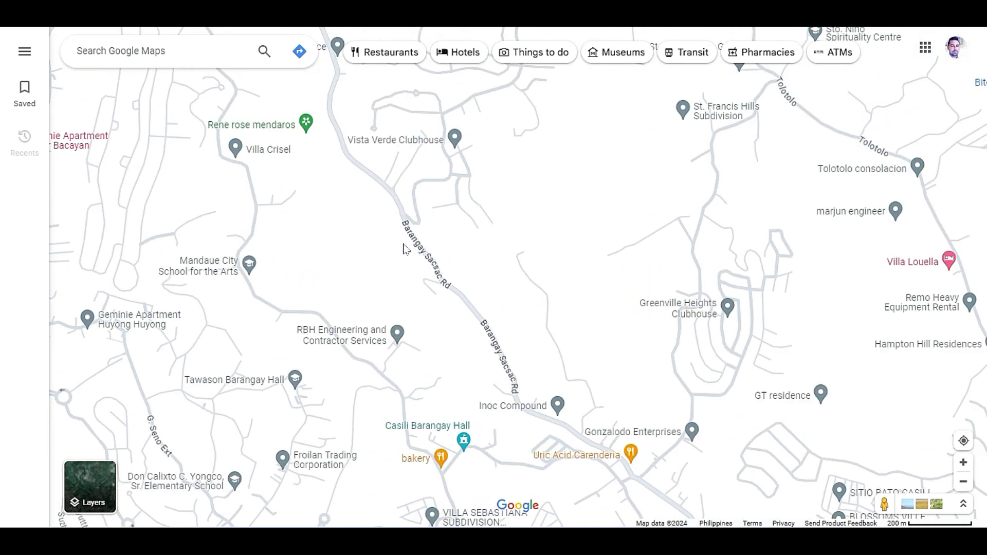
pyautogui.rightClick(437, 245)
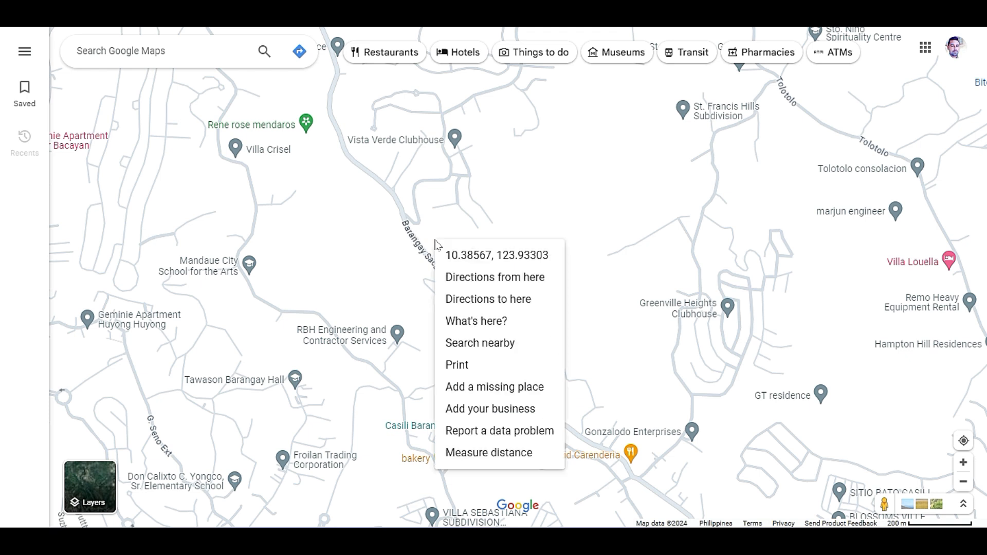
pyautogui.click(515, 257)
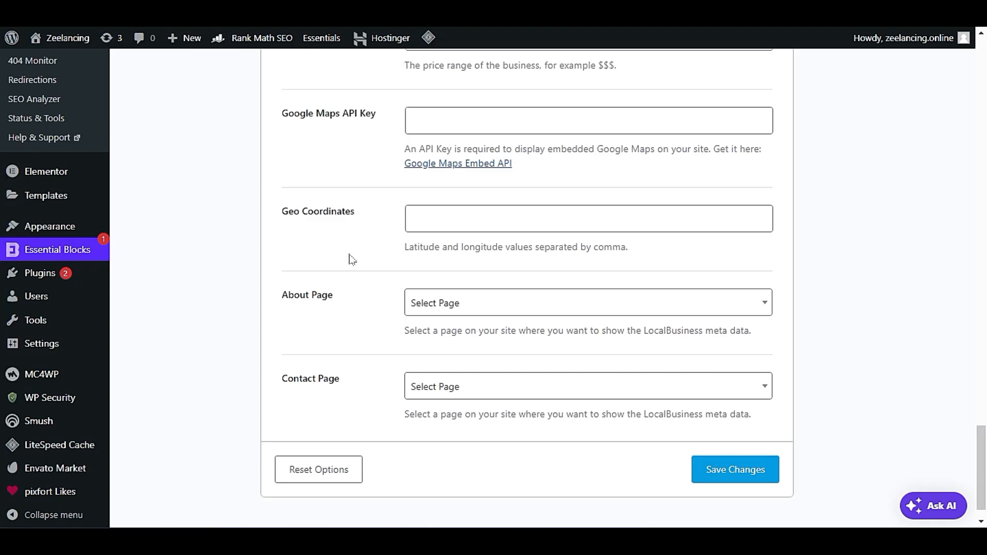
# Paste the copied coordinates into Rank Math's Geo Coordinates field in WordPress and clear the field again.
pyautogui.click(458, 224)
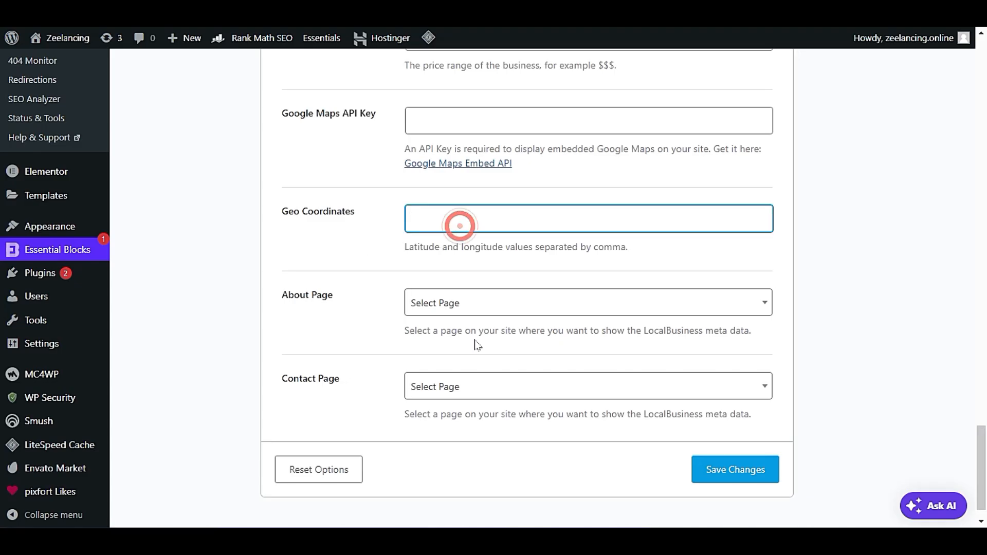
pyautogui.hotkey('ctrl', 'v')
pyautogui.click(527, 269)
pyautogui.tripleClick(634, 218)
pyautogui.press('BackSpace')
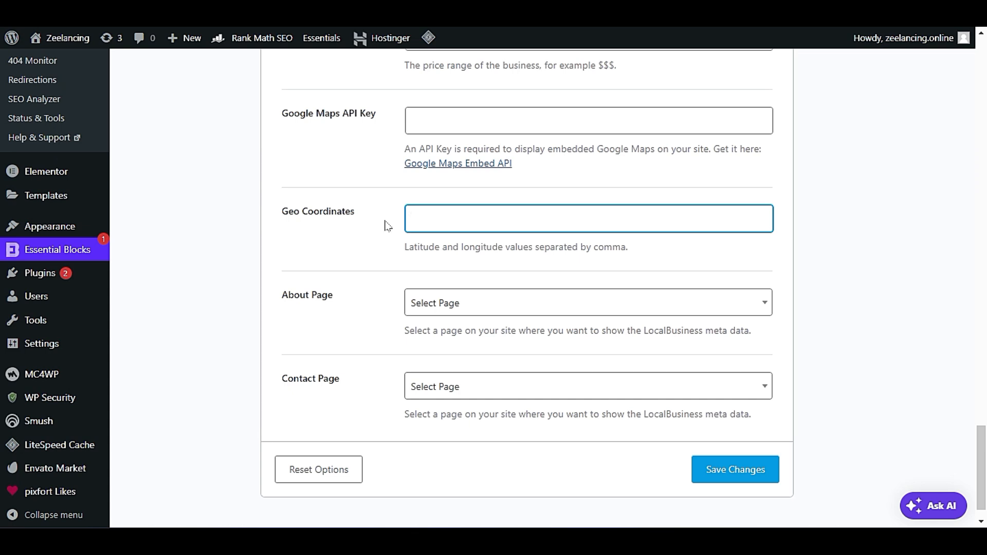
# Search the About Page setting for "ab" and select the first About page.
pyautogui.scroll(-1, 390, 226)
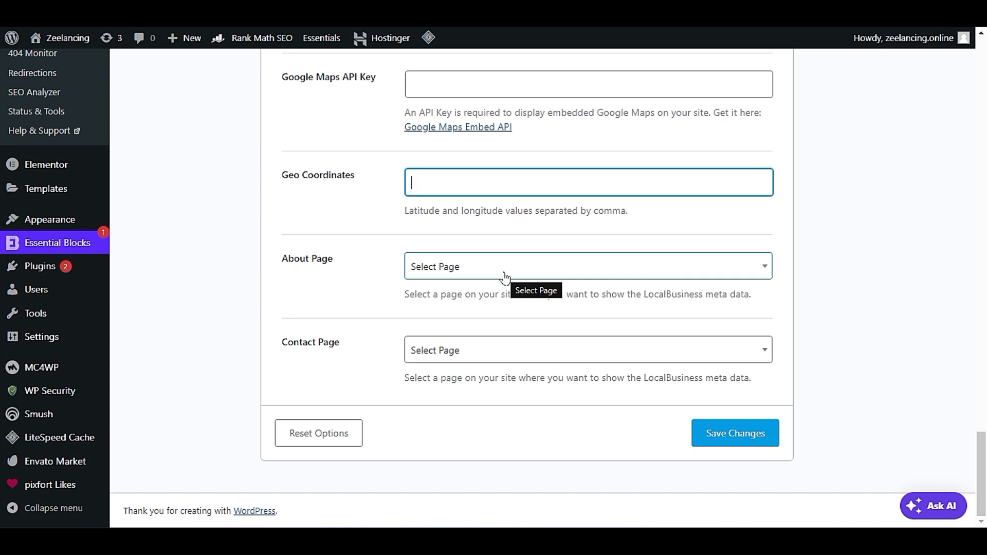
pyautogui.click(433, 264)
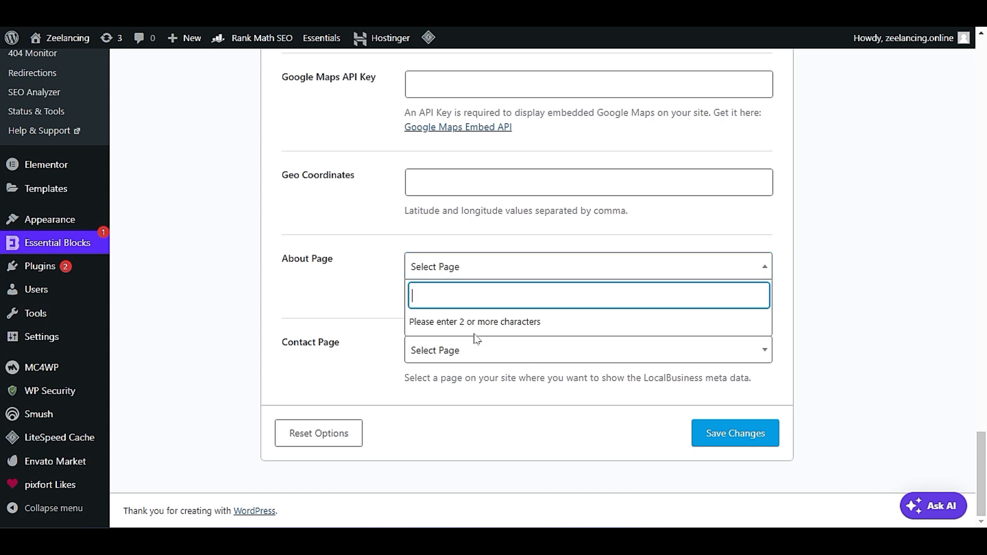
pyautogui.click(490, 295)
pyautogui.write('ab')
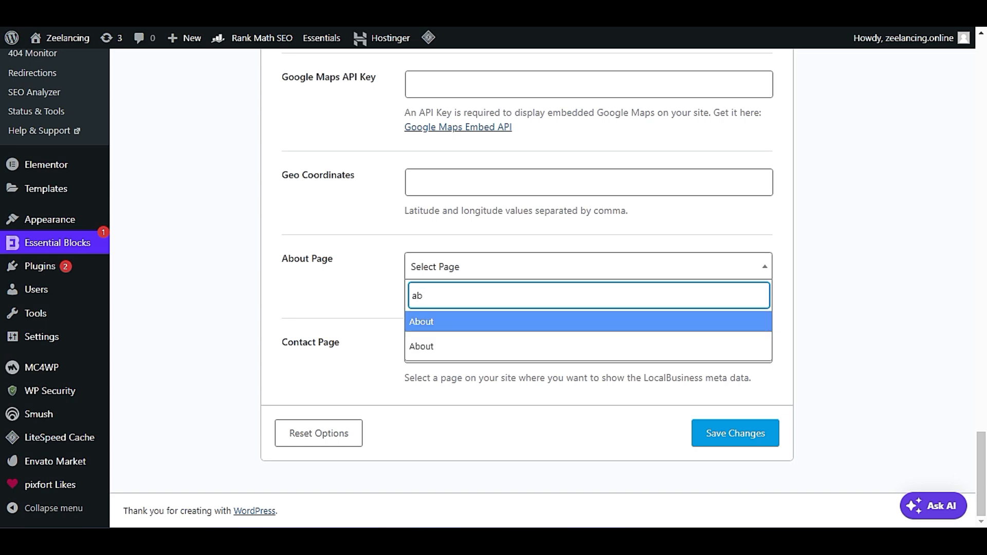
pyautogui.click(441, 320)
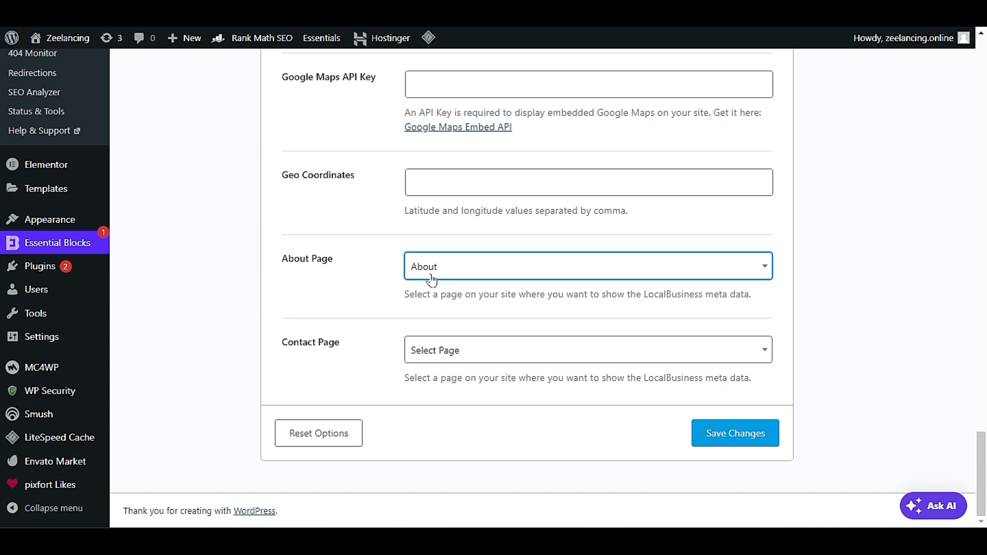
pyautogui.click(483, 272)
pyautogui.click(481, 294)
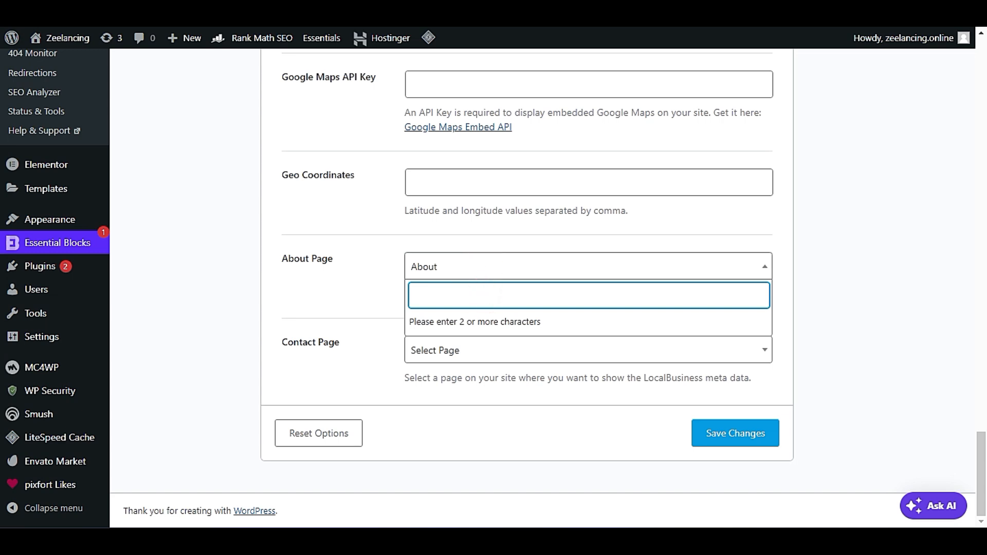
pyautogui.click(359, 302)
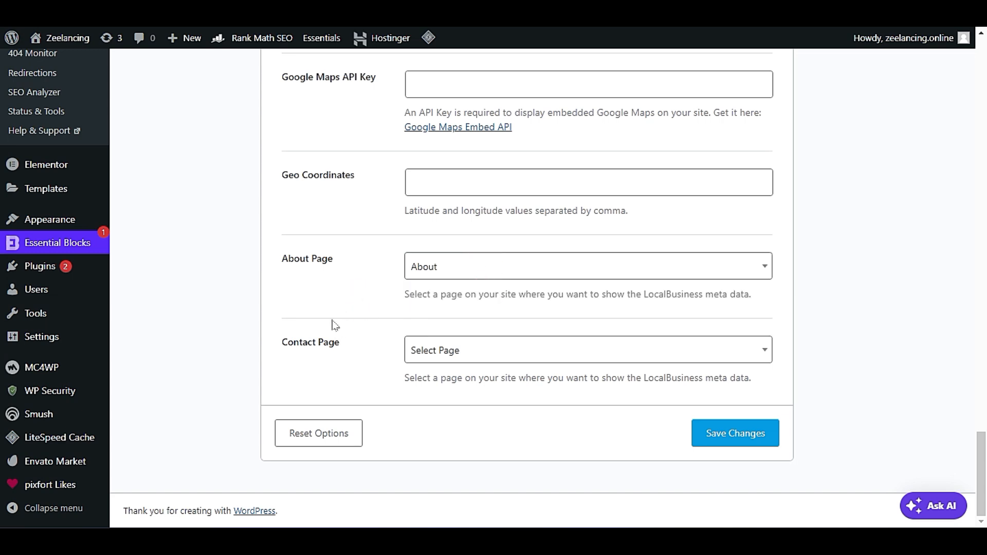
# Search the Contact Page setting for "con" and select the Contact us page.
pyautogui.click(425, 350)
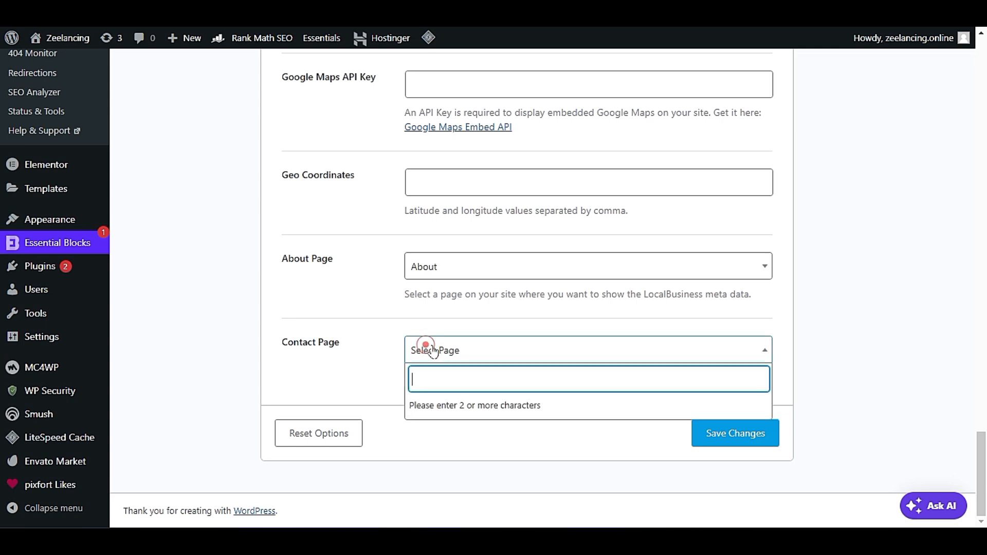
pyautogui.click(446, 377)
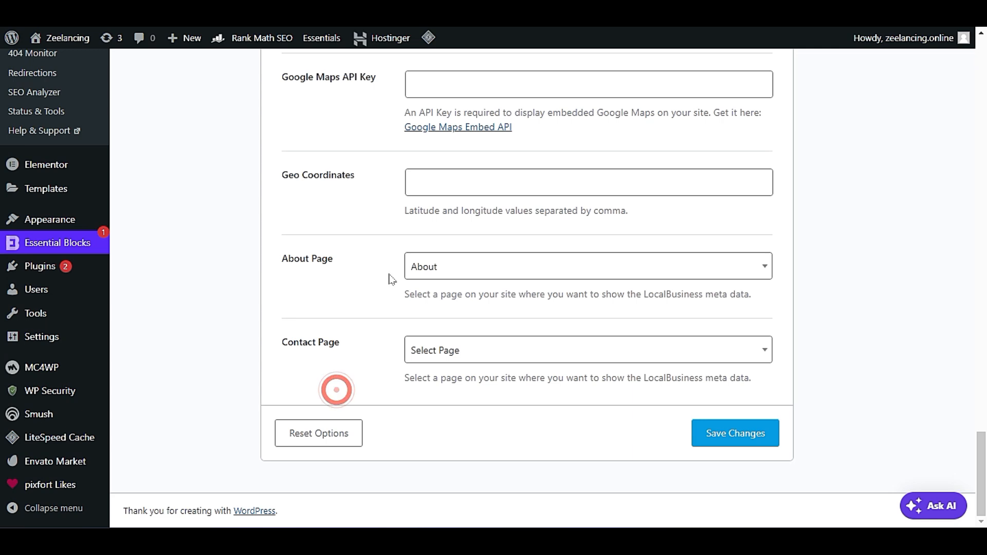
pyautogui.click(424, 351)
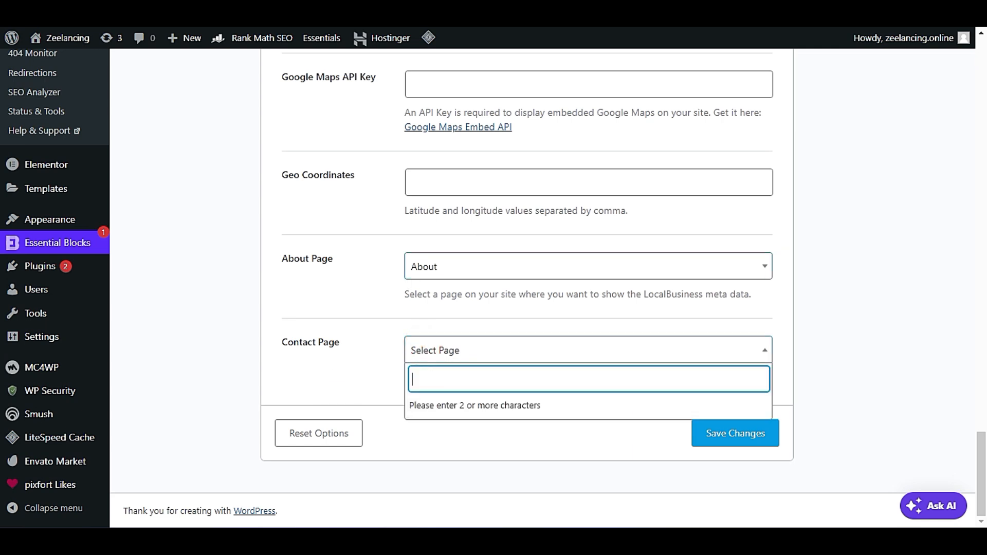
pyautogui.write('con')
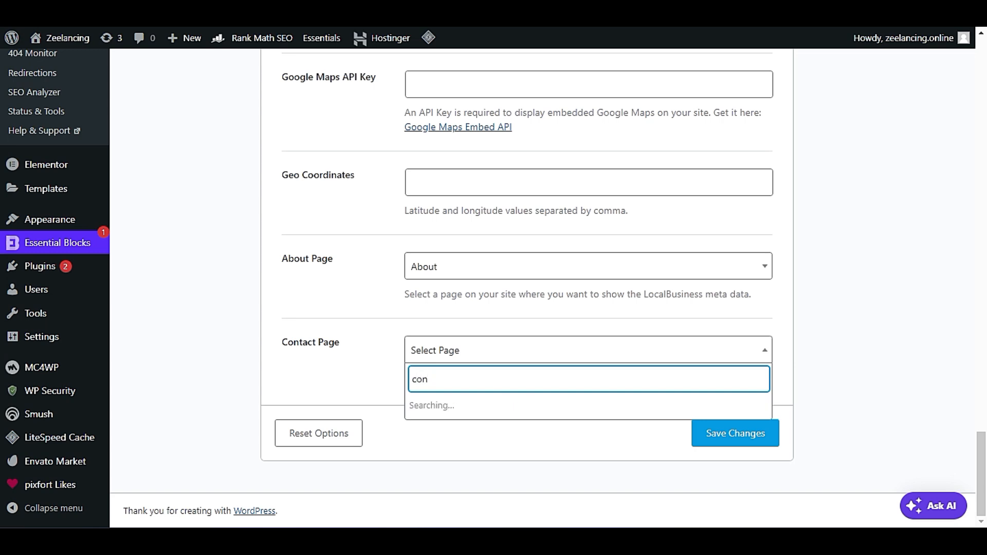
pyautogui.click(457, 432)
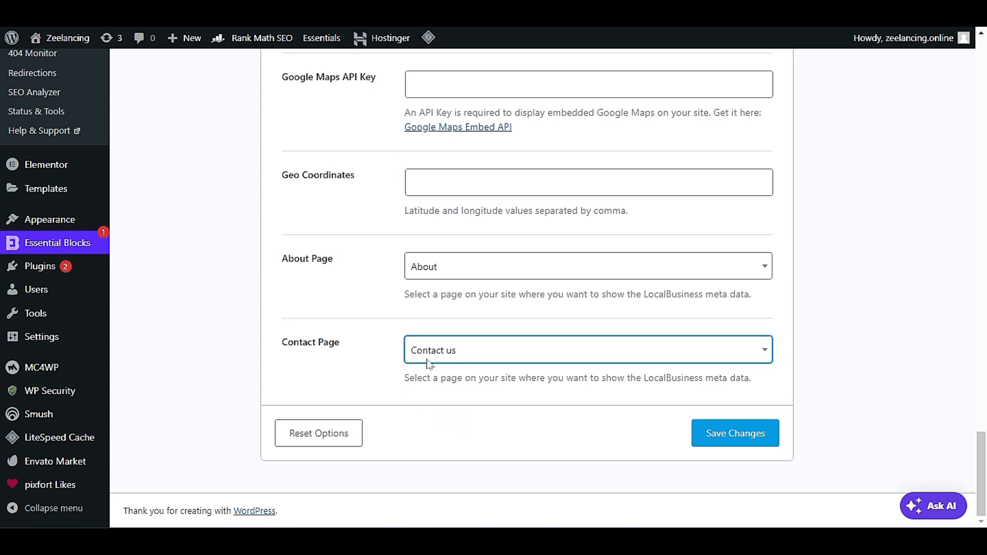
# Save the changes to the Local SEO settings and return to the Person or Company section.
pyautogui.click(734, 437)
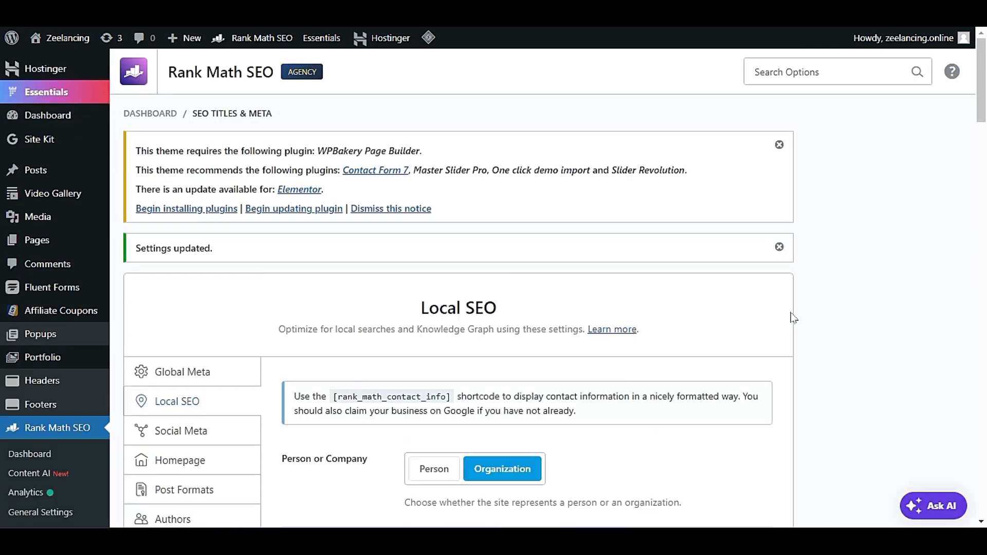
pyautogui.scroll(-5, 795, 313)
pyautogui.scroll(1, 794, 311)
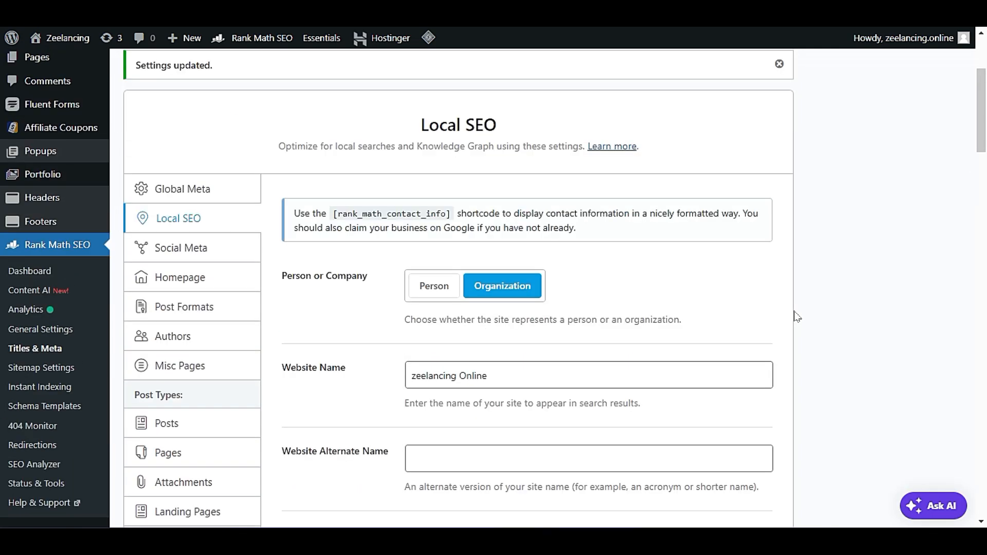